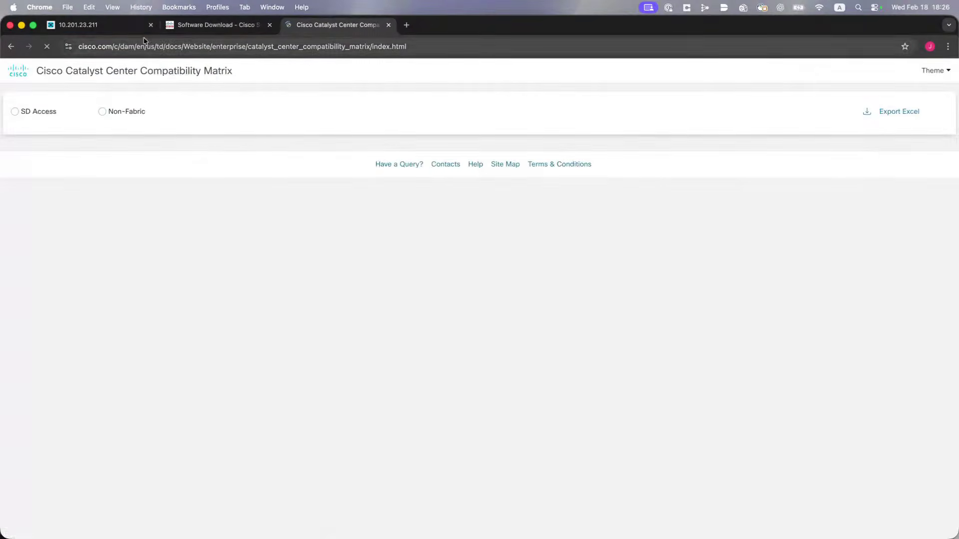
Step: Replace the stalled Catalyst Center tab with a fresh tab loading its address
{"action": "left_click", "coordinate": [133, 26]}
{"action": "left_click", "coordinate": [144, 50]}
{"action": "key", "text": "super+c"}
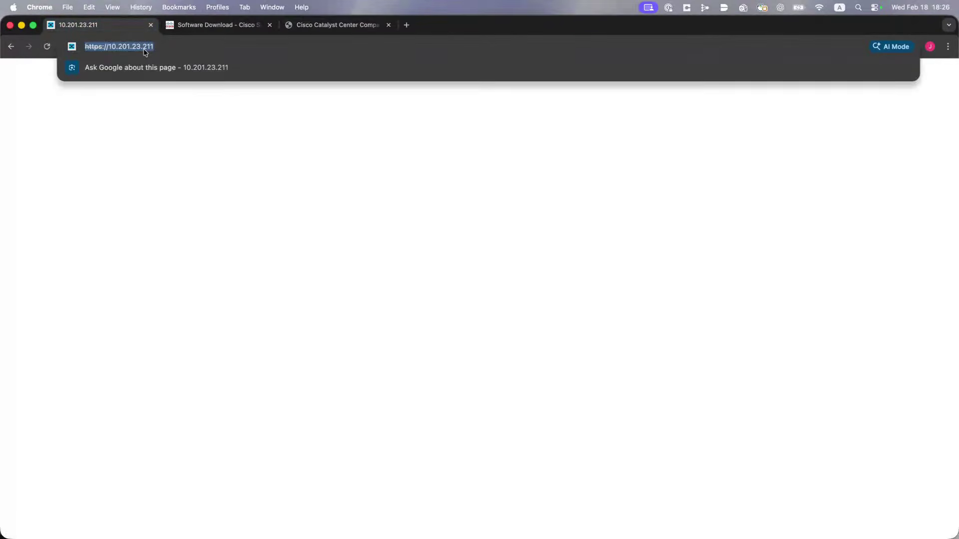
{"action": "left_click", "coordinate": [150, 25]}
{"action": "key", "text": "super+t"}
{"action": "key", "text": "super+v"}
{"action": "key", "text": "Return"}
{"action": "left_click", "coordinate": [220, 25]}
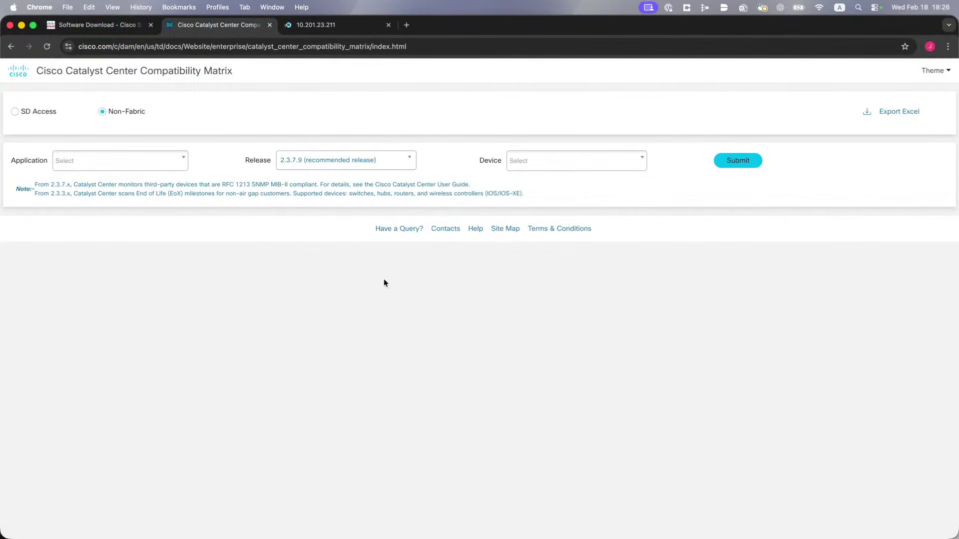
Step: Generate the compatibility table for Assurance, release 2.3.7.9, device type Switch
{"action": "left_click", "coordinate": [152, 165]}
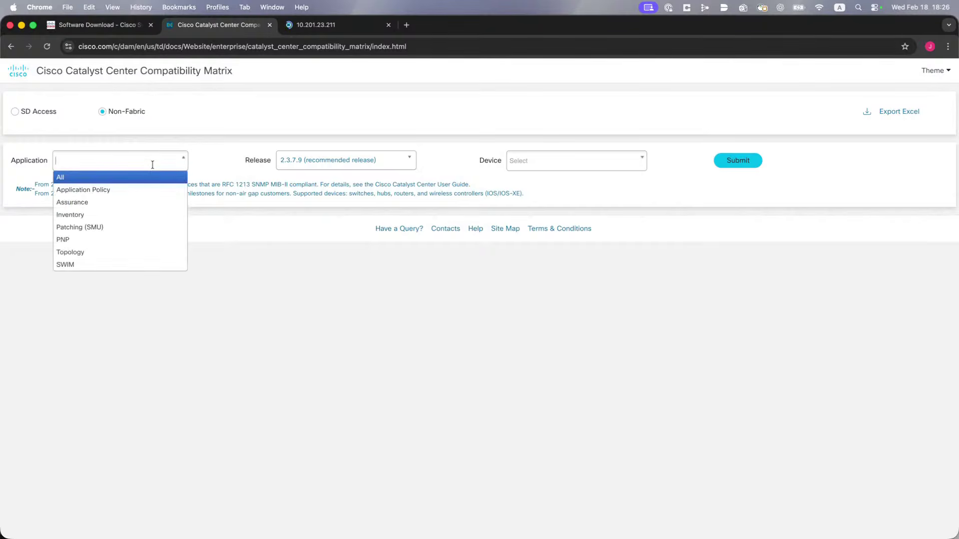
{"action": "left_click", "coordinate": [165, 202]}
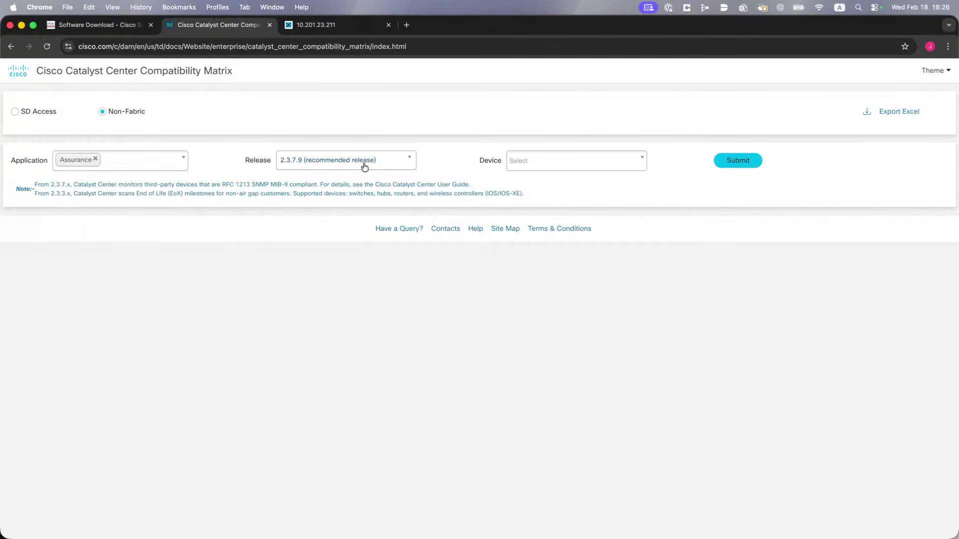
{"action": "left_click", "coordinate": [408, 164]}
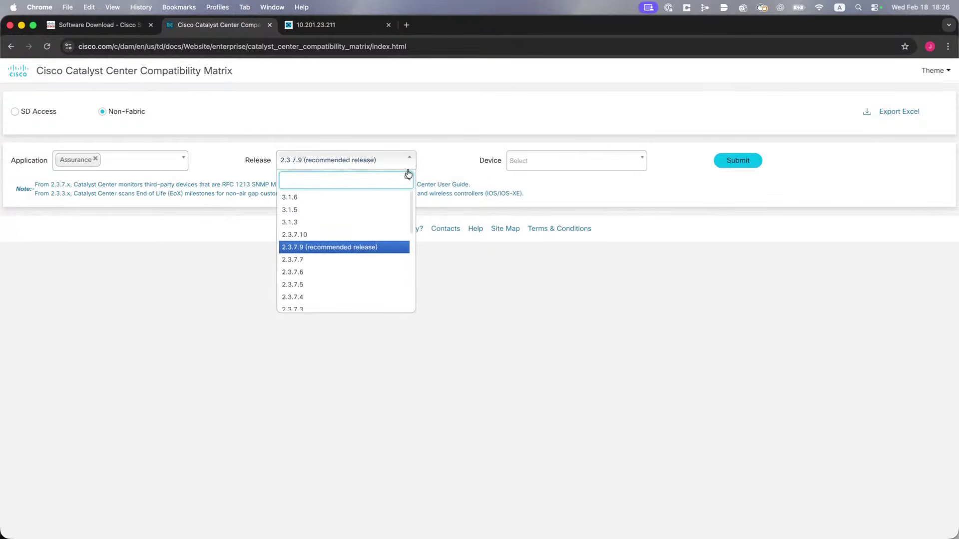
{"action": "left_click", "coordinate": [383, 247]}
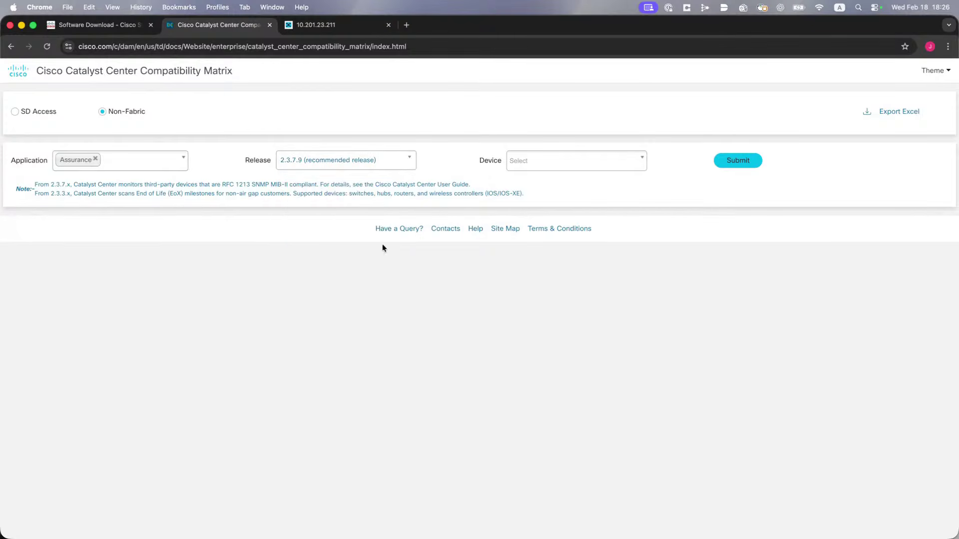
{"action": "left_click", "coordinate": [559, 161]}
{"action": "left_click", "coordinate": [567, 194]}
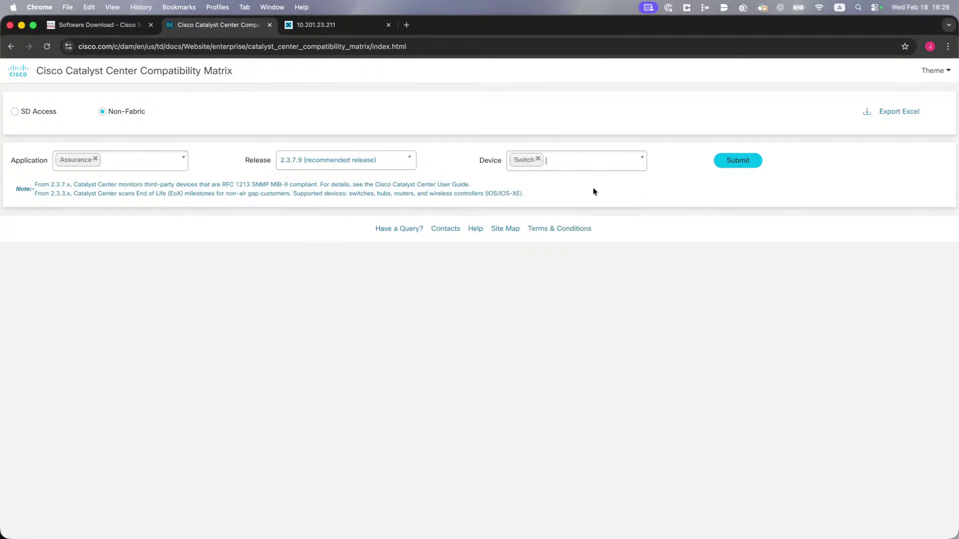
{"action": "left_click", "coordinate": [744, 169]}
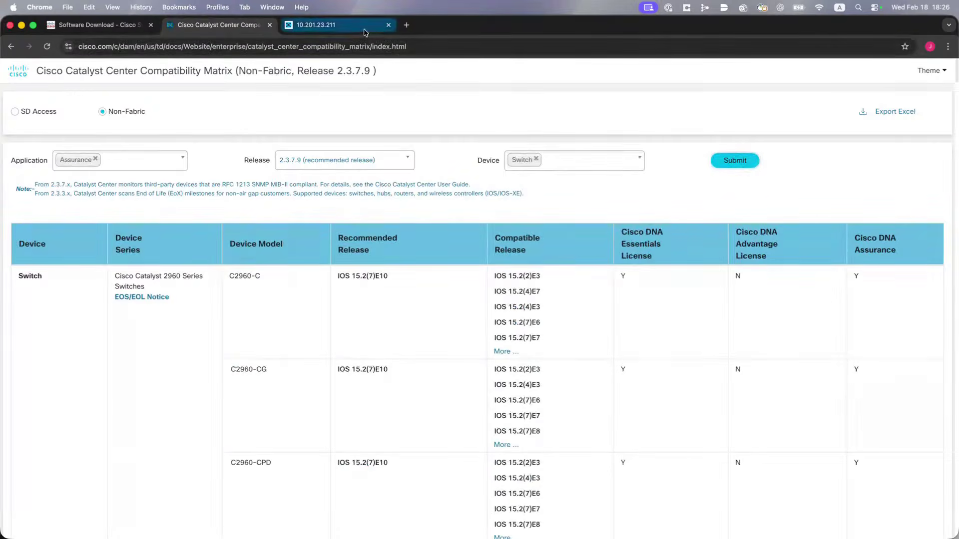
Step: Check the Catalyst Center tab's address, then come back to the compatibility matrix
{"action": "left_click", "coordinate": [366, 28]}
{"action": "left_click", "coordinate": [372, 46]}
{"action": "left_click", "coordinate": [220, 25]}
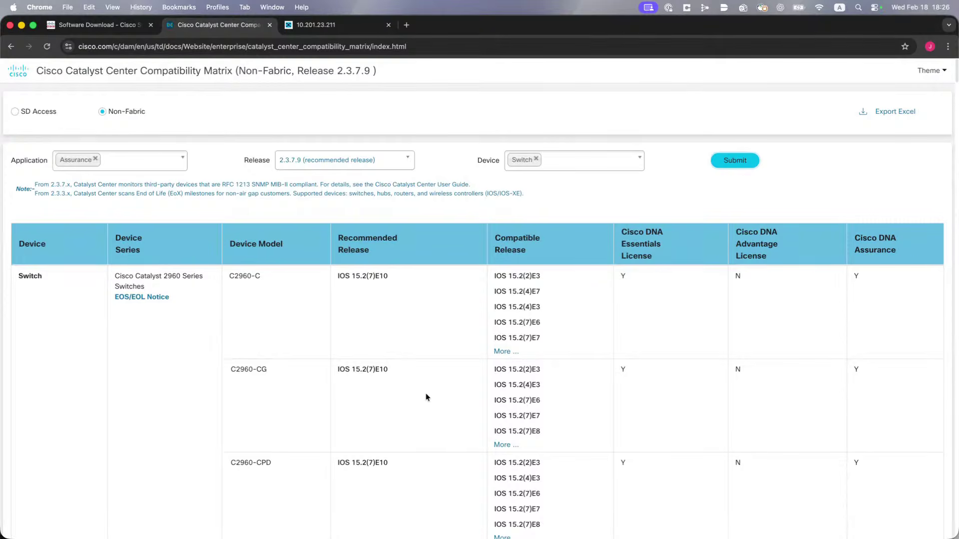
Step: Scroll the switch results down to the C9200 rows
{"action": "scroll", "coordinate": [425, 395], "scroll_direction": "down", "scroll_amount": 3}
{"action": "scroll", "coordinate": [425, 397], "scroll_direction": "down", "scroll_amount": 10}
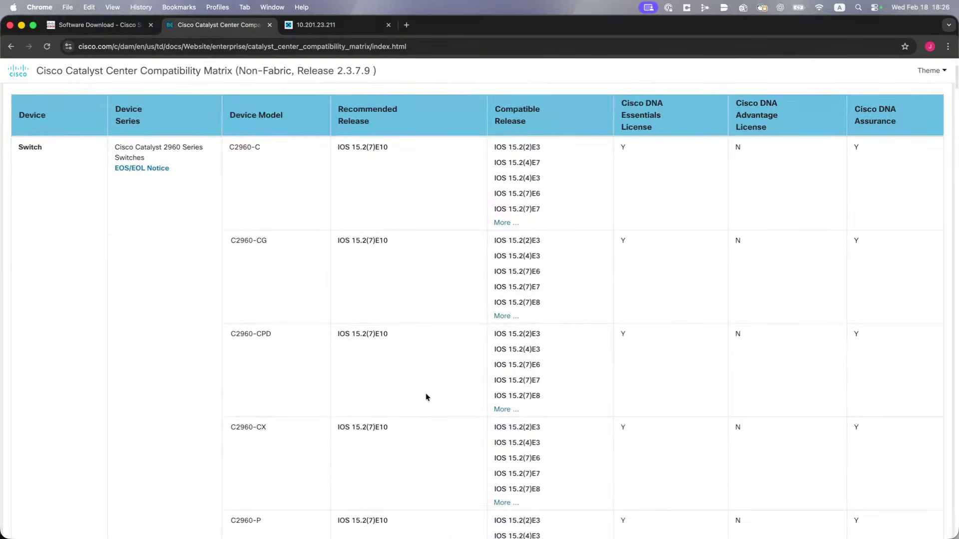
{"action": "scroll", "coordinate": [425, 397], "scroll_direction": "down", "scroll_amount": 15}
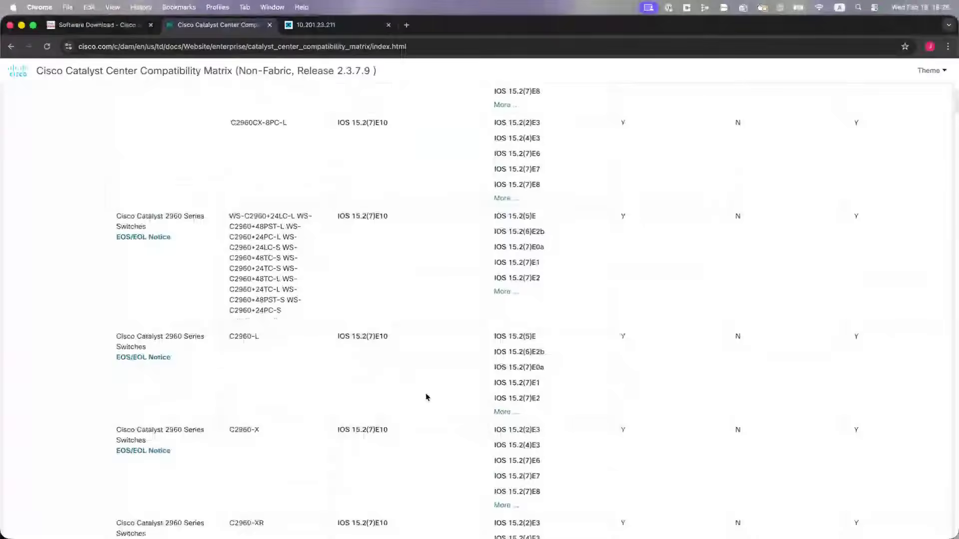
{"action": "scroll", "coordinate": [427, 397], "scroll_direction": "down", "scroll_amount": 15}
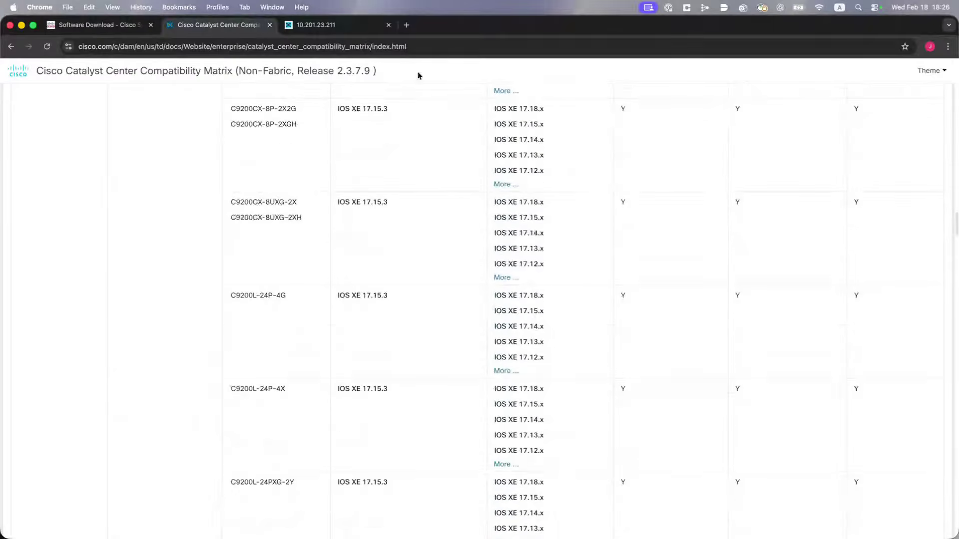
Step: Select the 10.201.23.211 address in the Catalyst Center tab, then return to the matrix
{"action": "left_click", "coordinate": [371, 32]}
{"action": "left_click", "coordinate": [370, 48]}
{"action": "key", "text": "super+a"}
{"action": "key", "text": "super+c"}
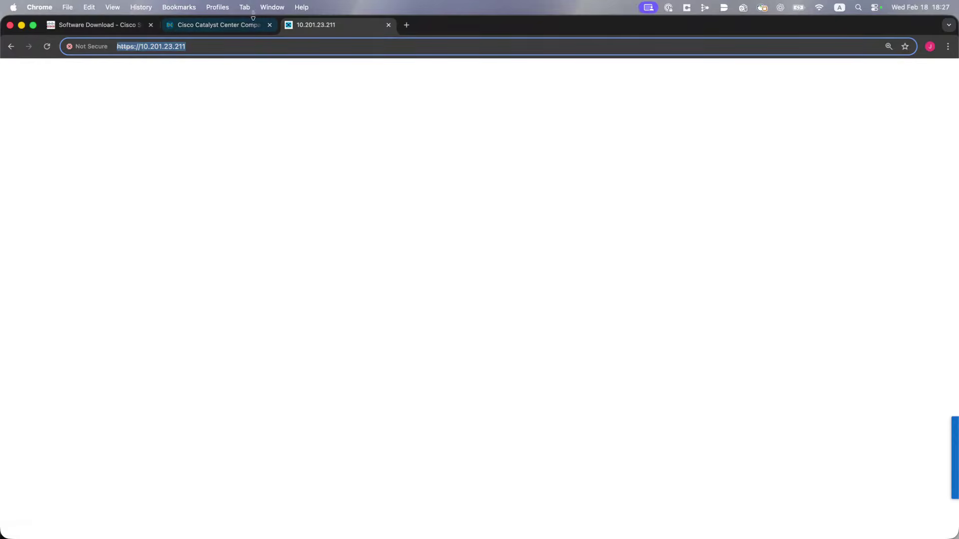
{"action": "left_click", "coordinate": [240, 31]}
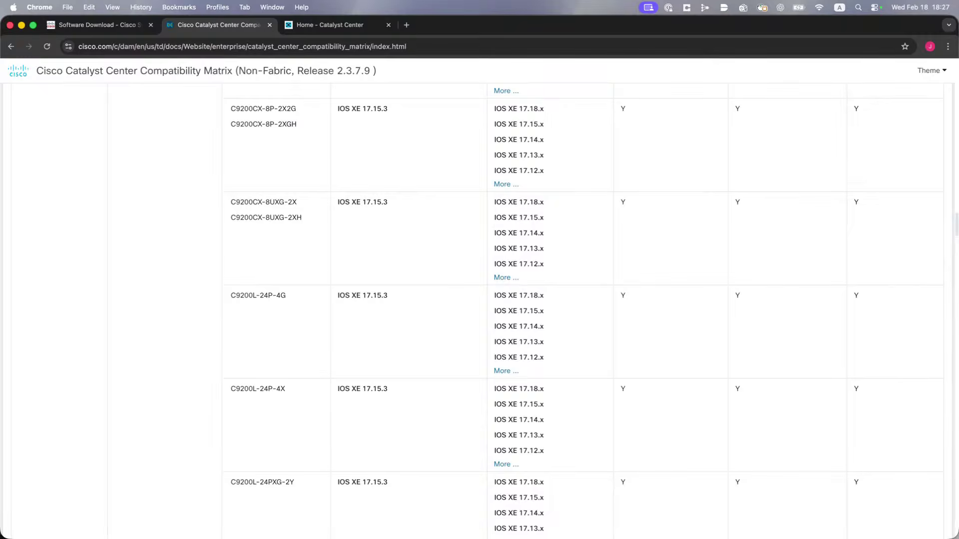
{"action": "key", "text": "super+Tab"}
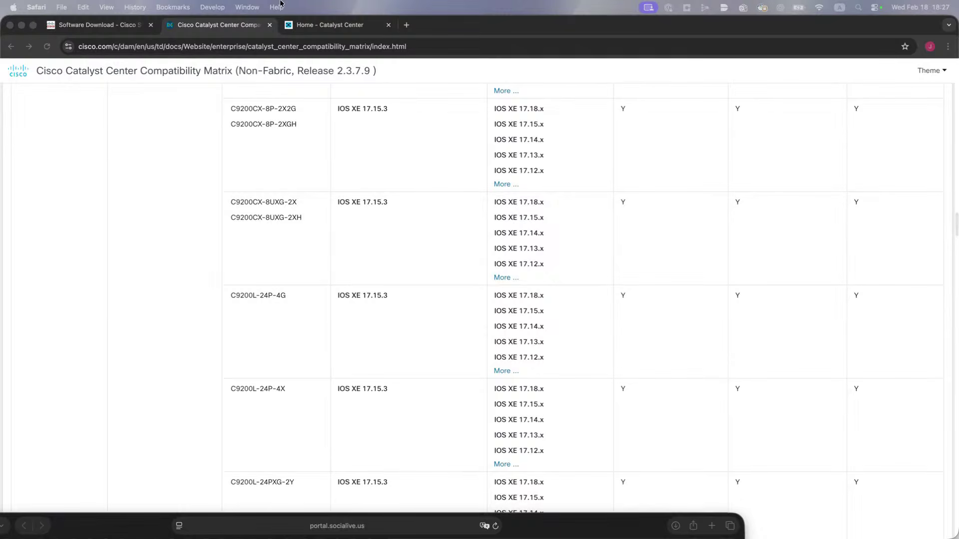
{"action": "left_click", "coordinate": [406, 25]}
{"action": "key", "text": "super+a"}
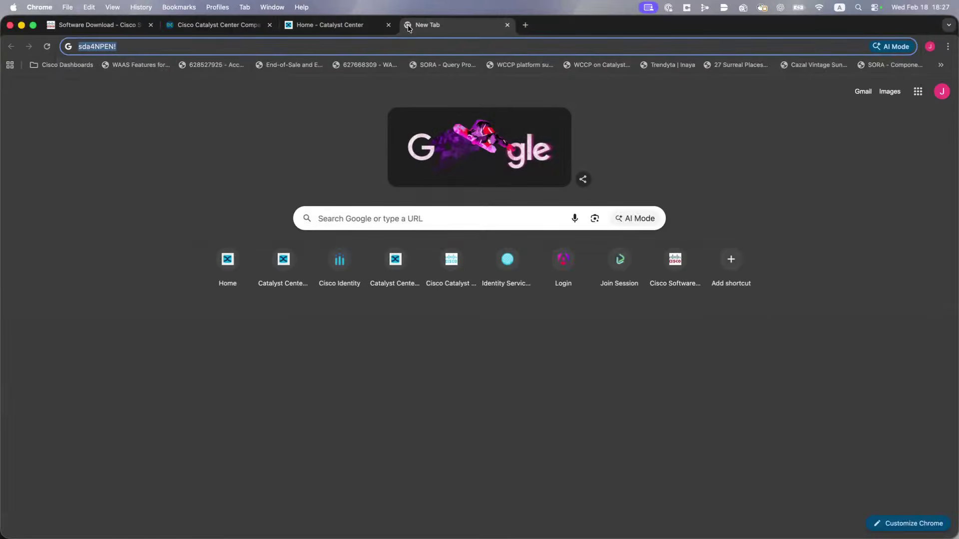
{"action": "left_click", "coordinate": [325, 25]}
{"action": "left_click", "coordinate": [231, 24]}
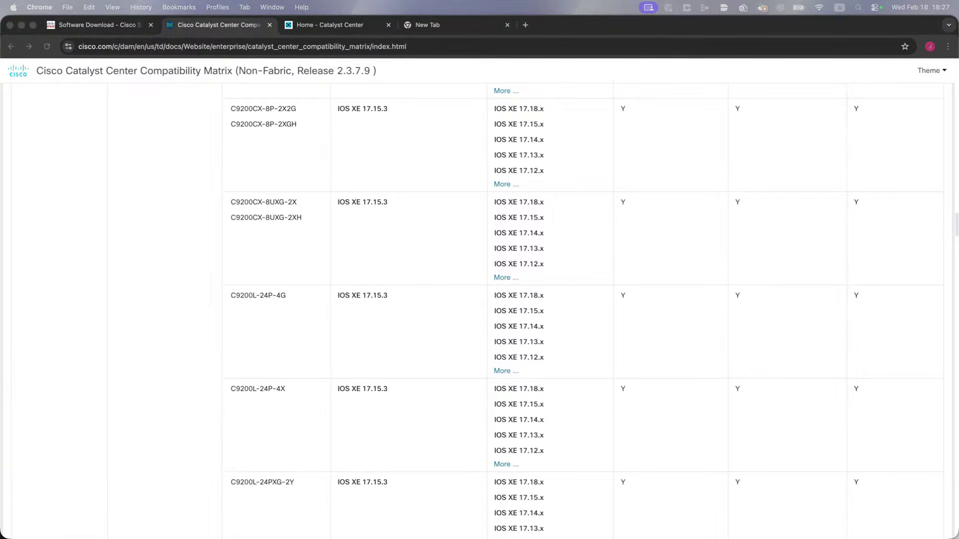
{"action": "left_click", "coordinate": [414, 23]}
{"action": "key", "text": "super+v"}
{"action": "key", "text": "Return"}
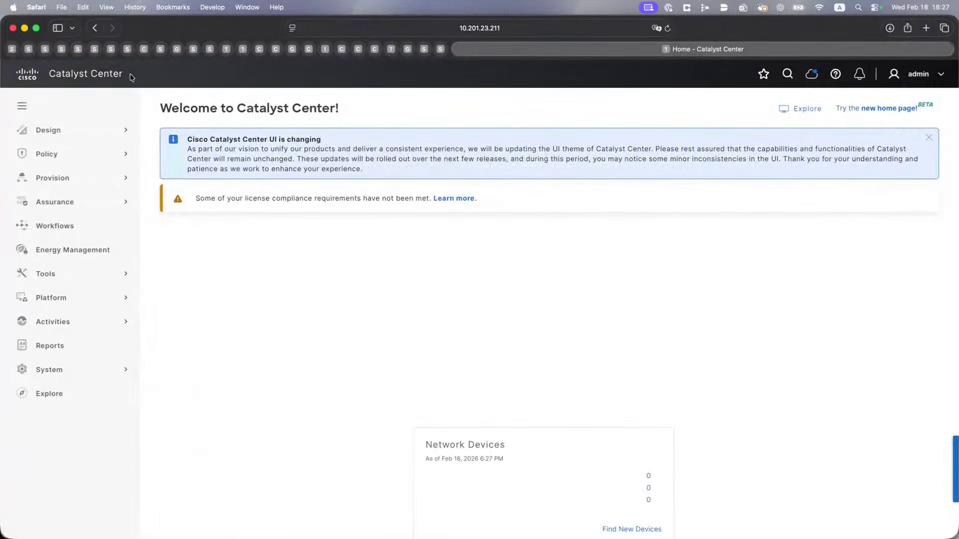
Step: Go full screen and confirm version 3.1.5-75246 under Help > About
{"action": "left_click", "coordinate": [36, 28]}
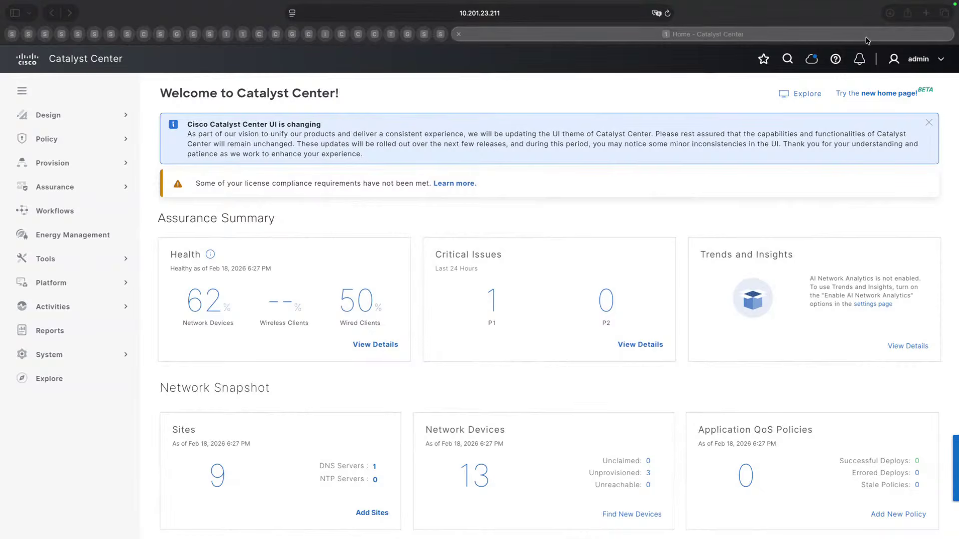
{"action": "left_click", "coordinate": [814, 58]}
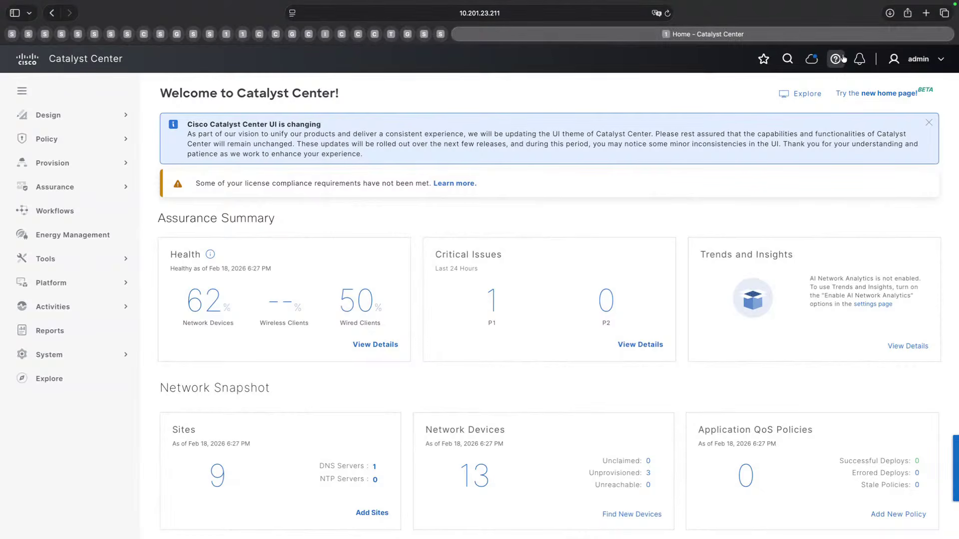
{"action": "left_click", "coordinate": [833, 59]}
{"action": "left_click", "coordinate": [774, 109]}
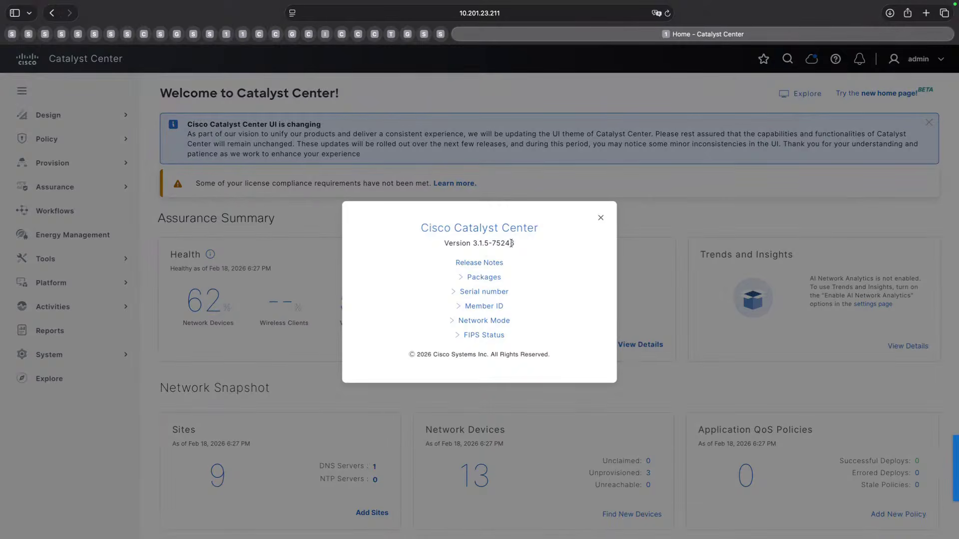
{"action": "left_click", "coordinate": [601, 221]}
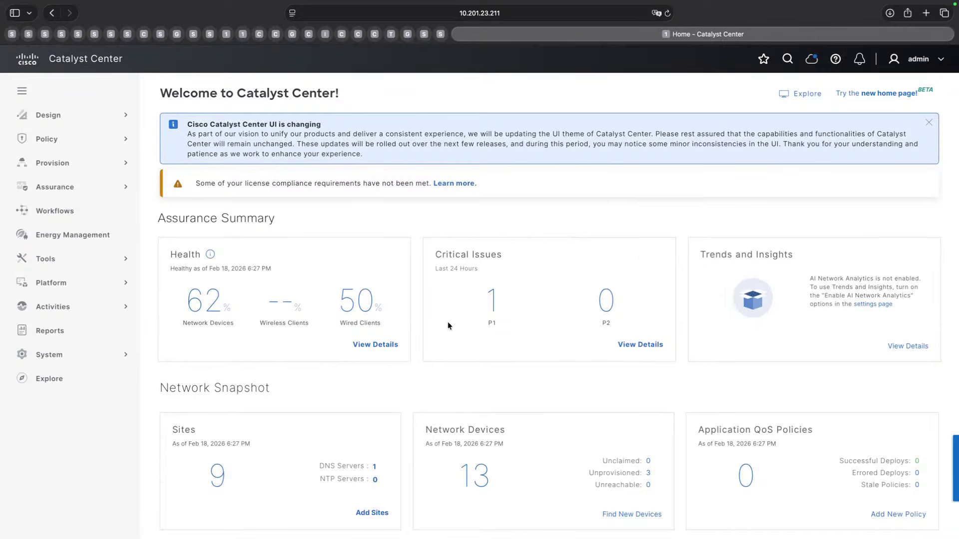
{"action": "left_click", "coordinate": [904, 96]}
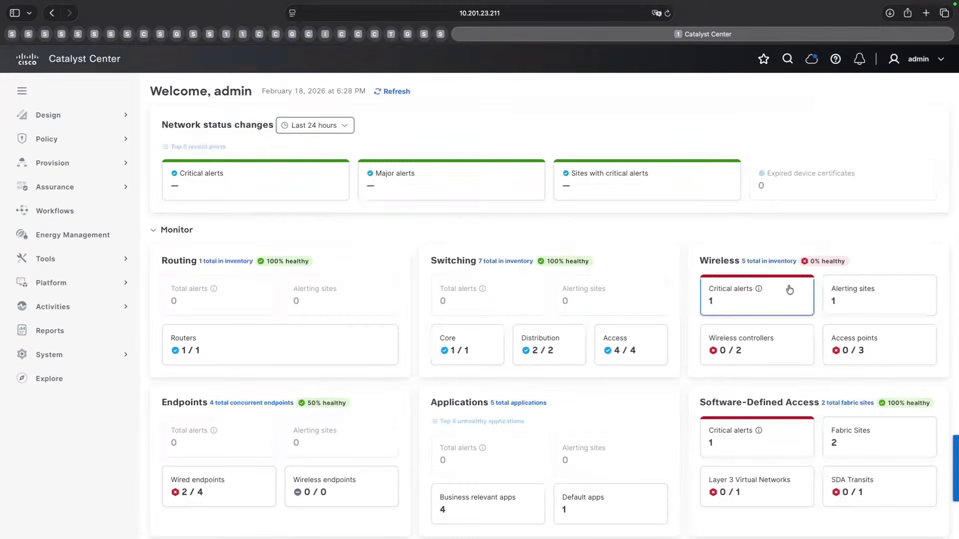
Step: Scroll through the new home page's Monitor and Compliance cards
{"action": "scroll", "coordinate": [583, 417], "scroll_direction": "down", "scroll_amount": 2}
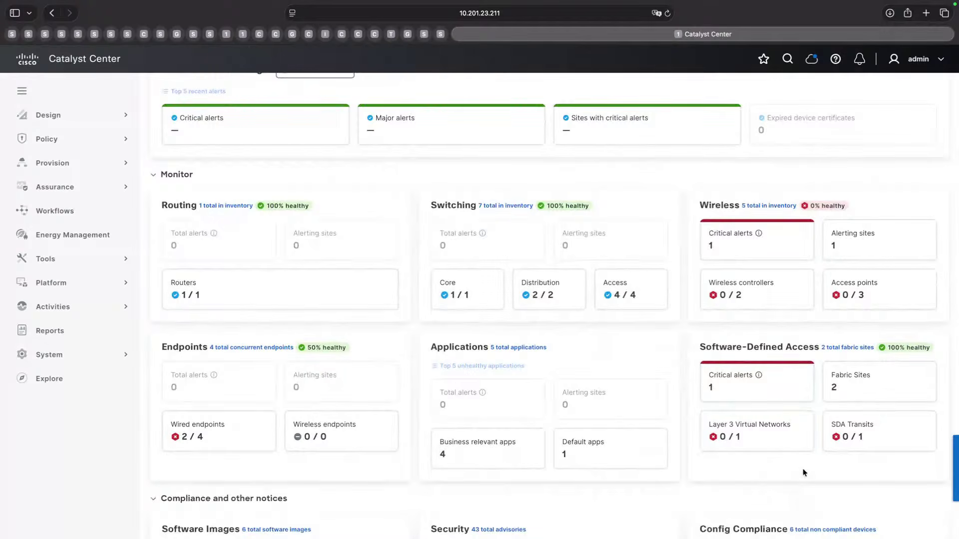
{"action": "scroll", "coordinate": [804, 391], "scroll_direction": "down", "scroll_amount": 6}
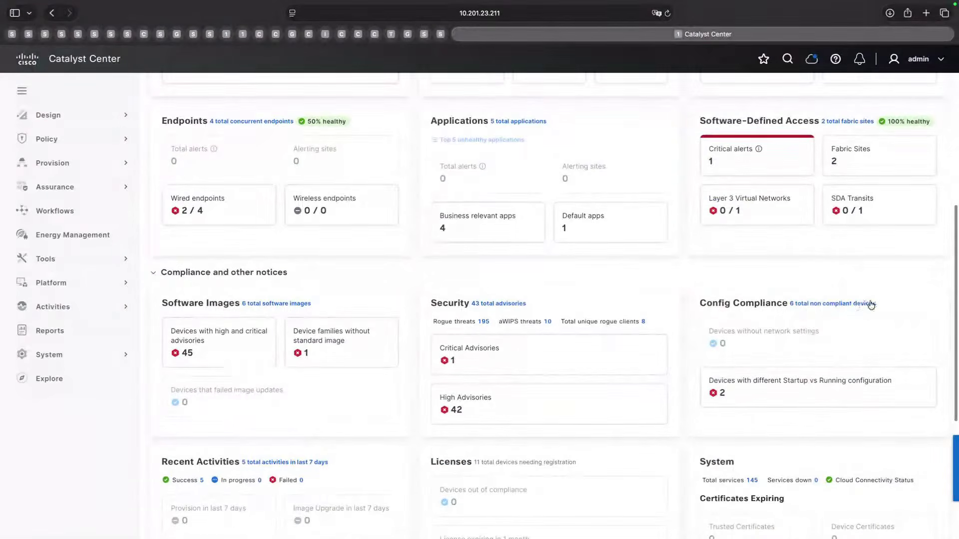
{"action": "scroll", "coordinate": [852, 314], "scroll_direction": "down", "scroll_amount": 3}
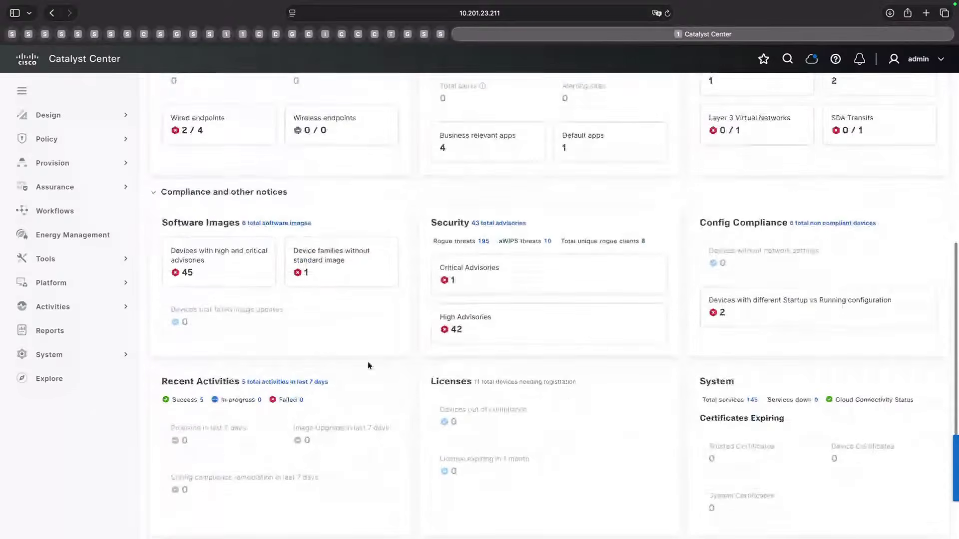
{"action": "scroll", "coordinate": [482, 440], "scroll_direction": "down", "scroll_amount": 5}
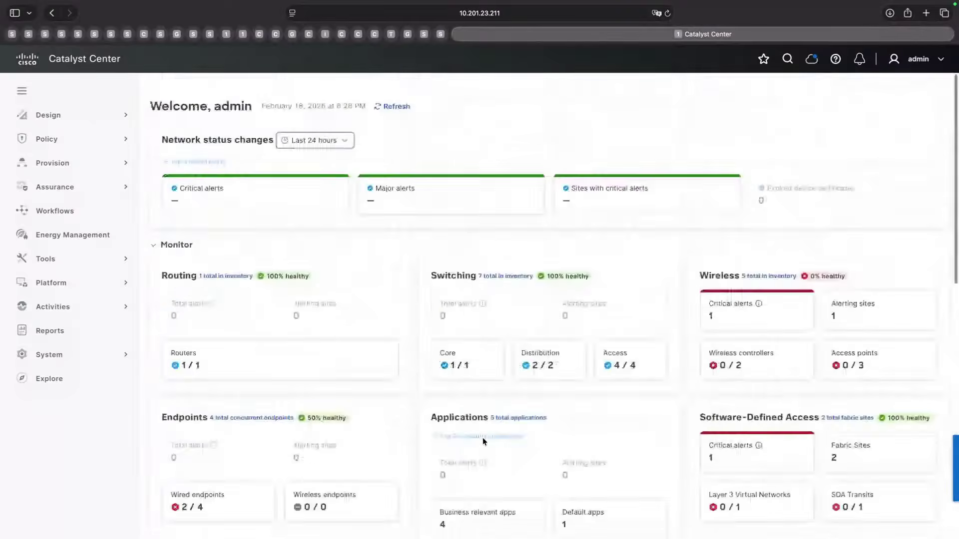
{"action": "left_click", "coordinate": [50, 115]}
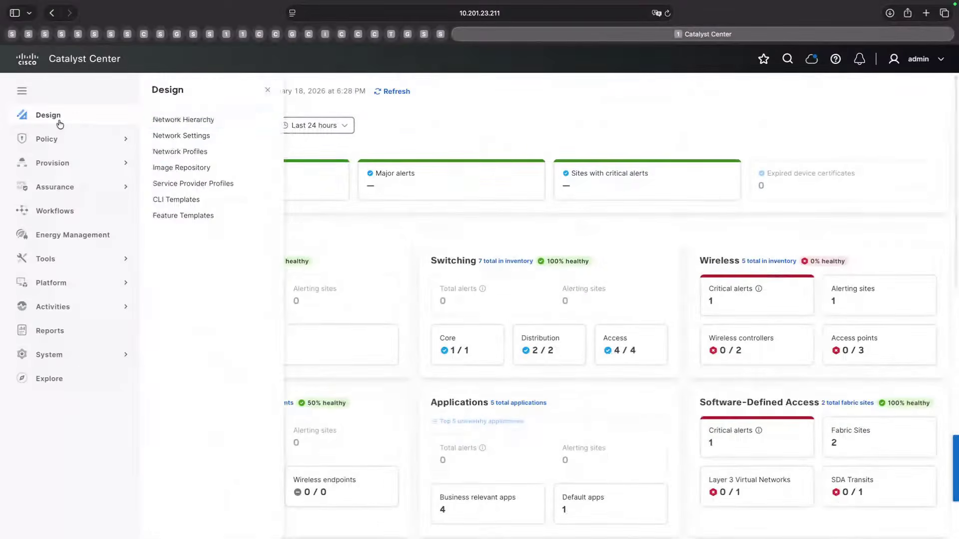
Step: Expand Network Hierarchy through United States > Texas > Richardson > RCDN5
{"action": "left_click", "coordinate": [193, 120]}
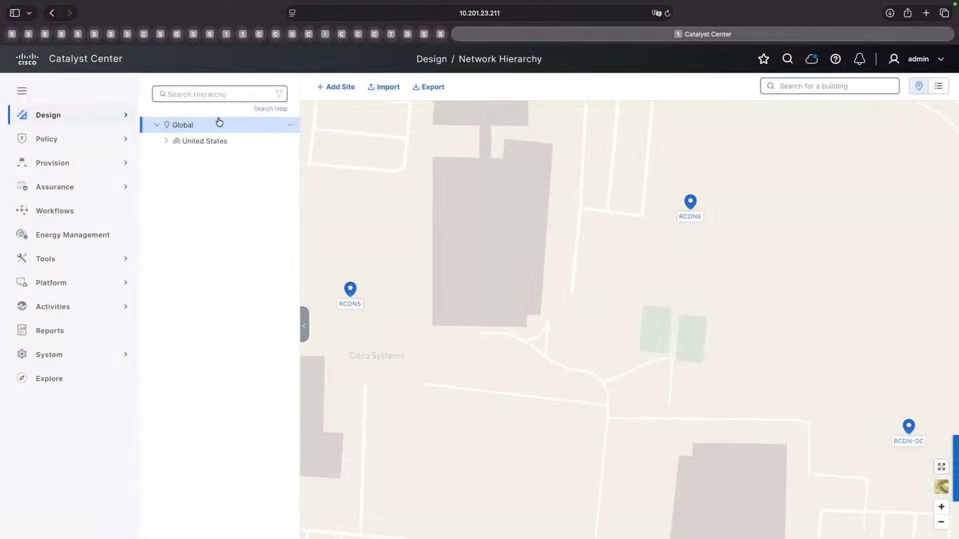
{"action": "left_click", "coordinate": [167, 143]}
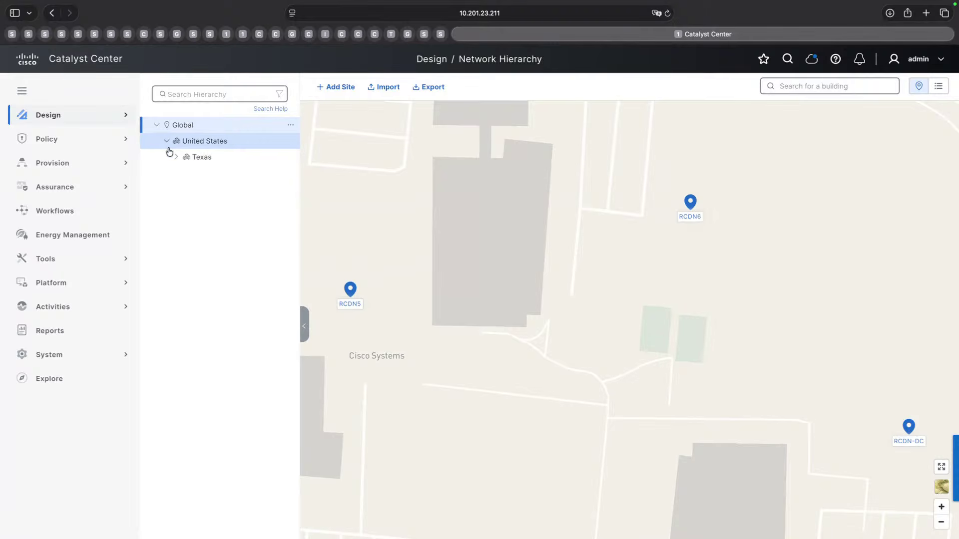
{"action": "left_click", "coordinate": [176, 157]}
{"action": "left_click", "coordinate": [186, 173]}
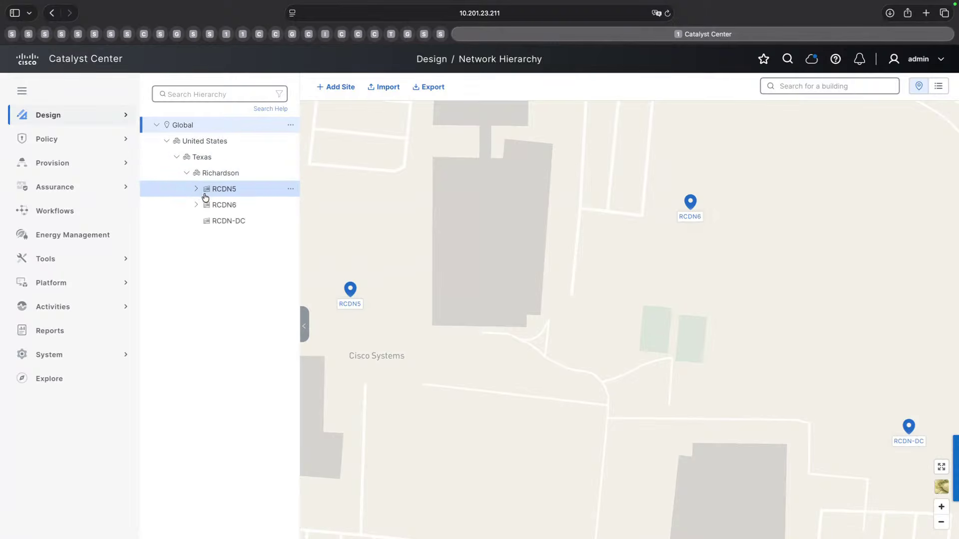
{"action": "left_click", "coordinate": [196, 189]}
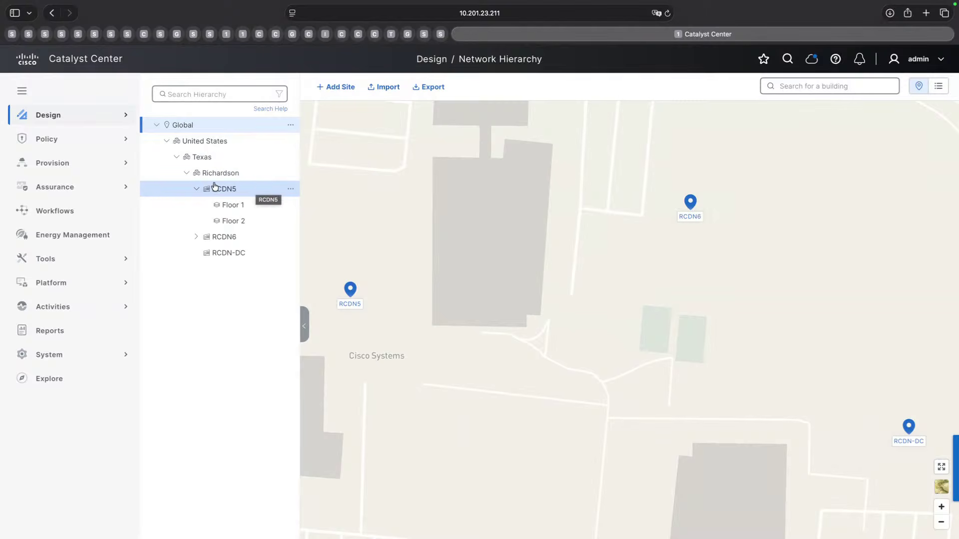
Step: Preview RCDN5 Floors 1–2 and RCDN6 Floor 1, then return to the Global map
{"action": "left_click", "coordinate": [242, 207]}
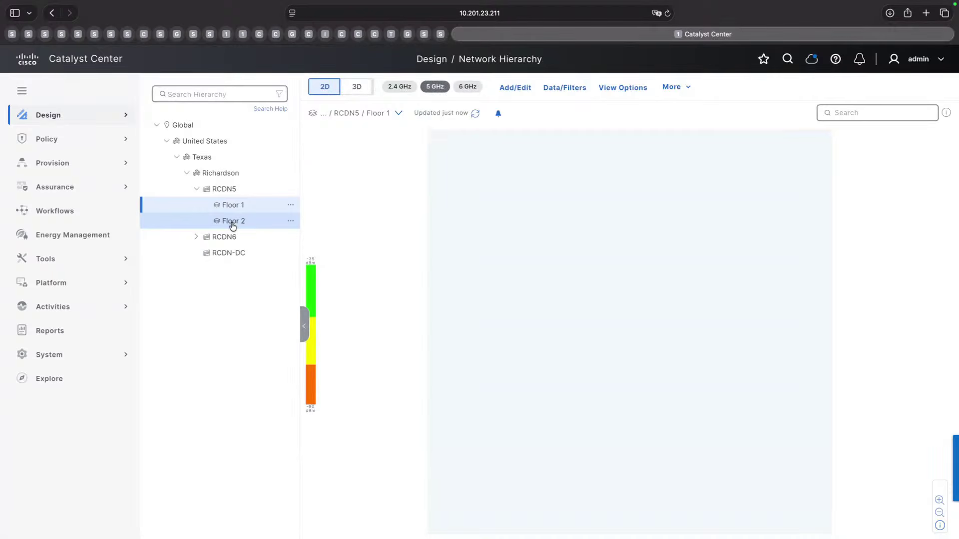
{"action": "left_click", "coordinate": [233, 225]}
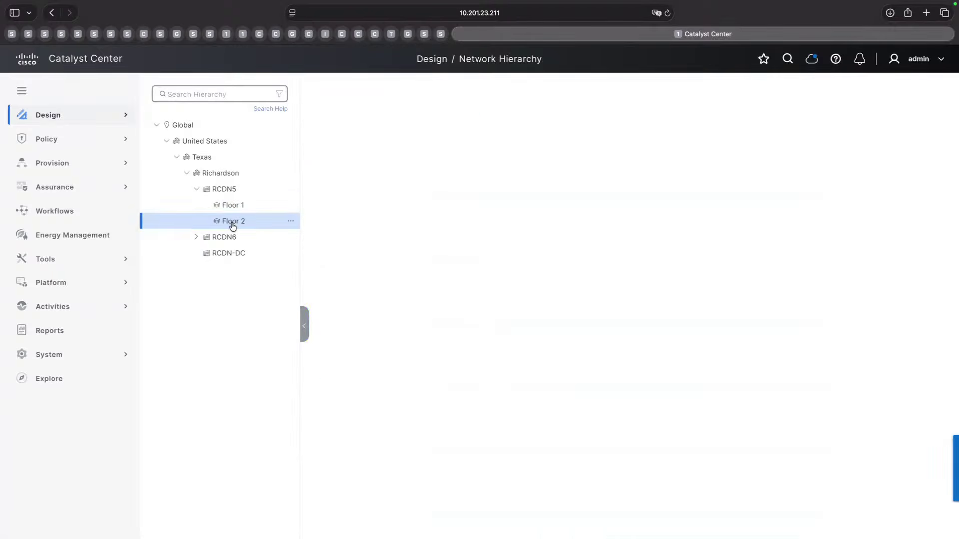
{"action": "left_click", "coordinate": [196, 236]}
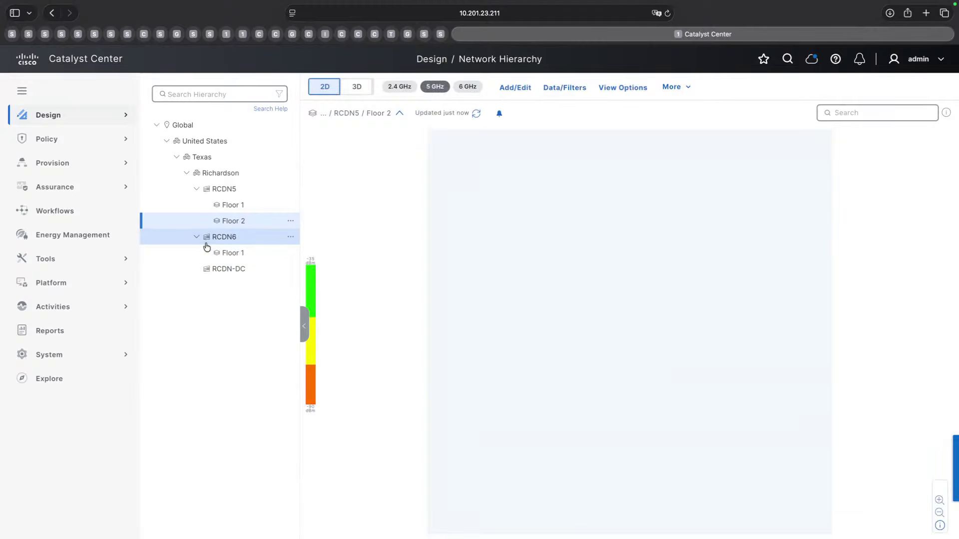
{"action": "left_click", "coordinate": [235, 253]}
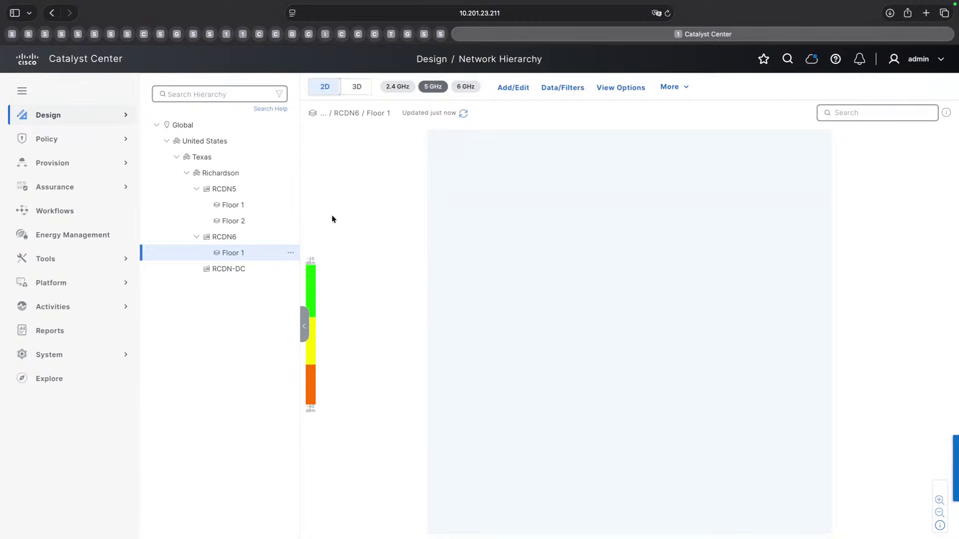
{"action": "left_click", "coordinate": [244, 221]}
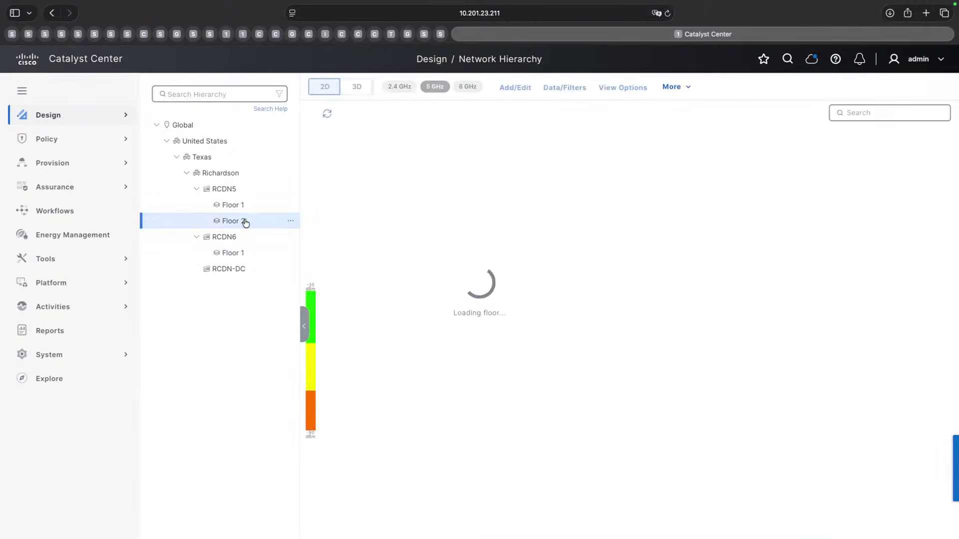
{"action": "left_click", "coordinate": [212, 131]}
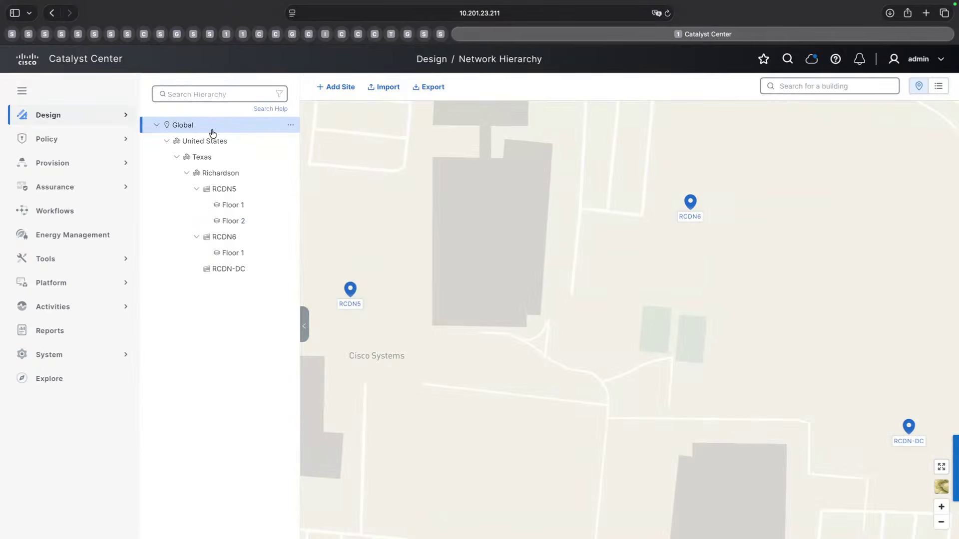
{"action": "left_click", "coordinate": [105, 115]}
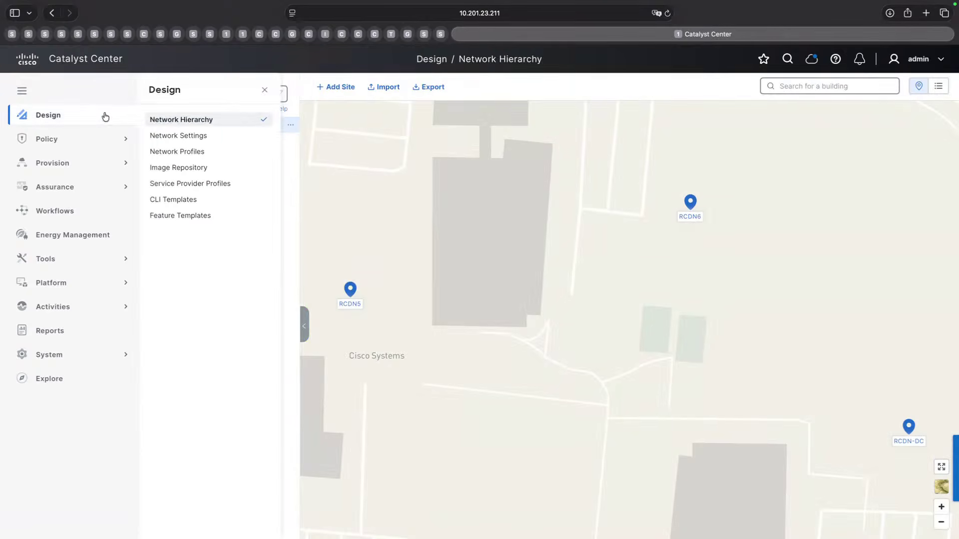
Step: Review Global Servers settings: AAA, DHCP, DNS, NTP, Time Zone and Message of the Day
{"action": "left_click", "coordinate": [232, 136]}
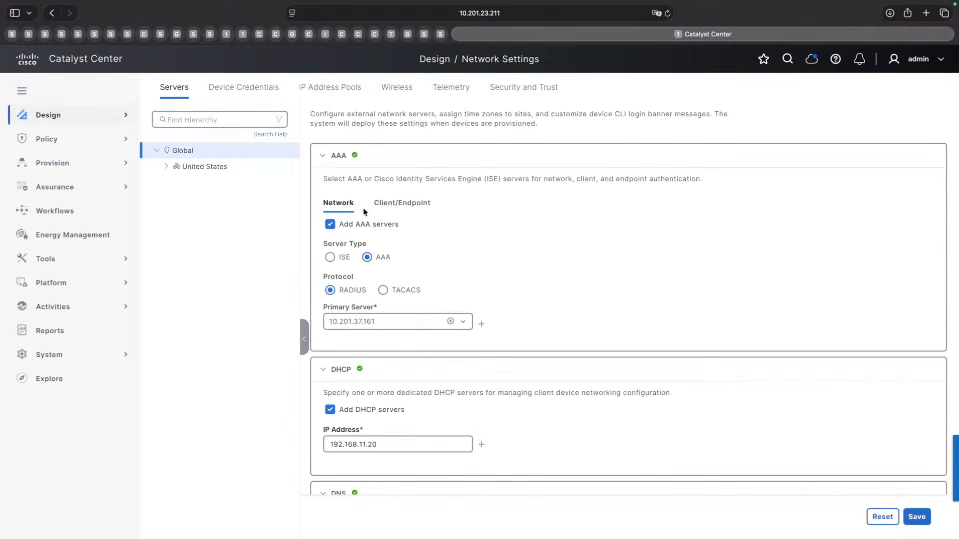
{"action": "scroll", "coordinate": [405, 361], "scroll_direction": "down", "scroll_amount": 5}
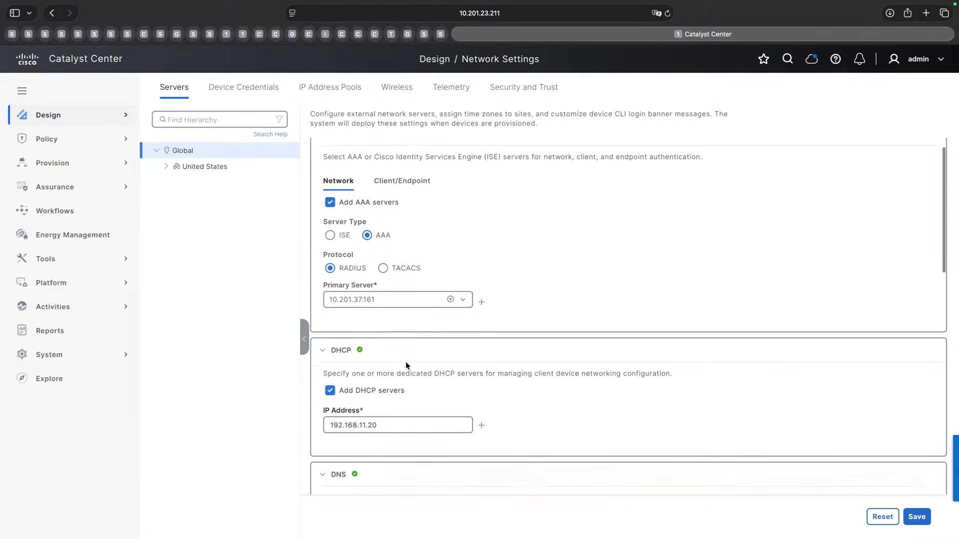
{"action": "scroll", "coordinate": [405, 362], "scroll_direction": "down", "scroll_amount": 4}
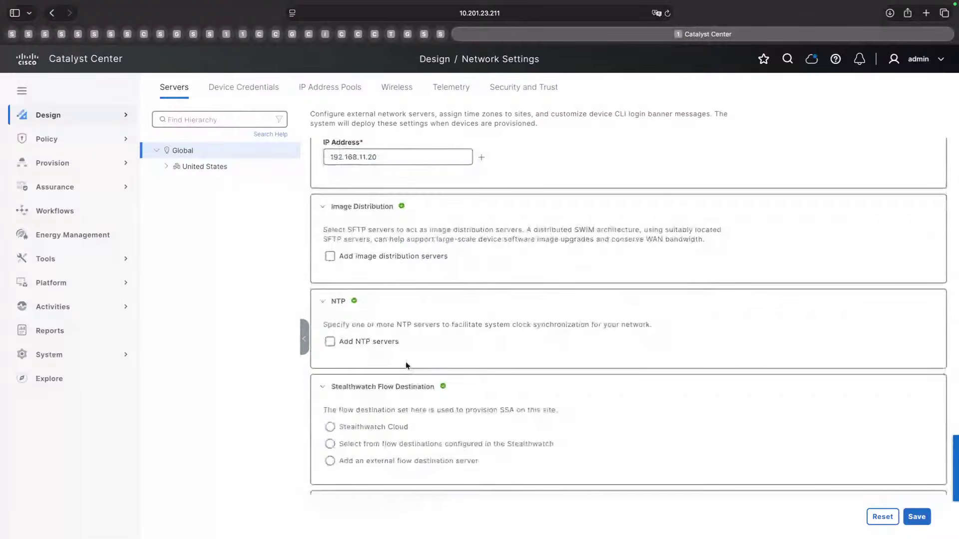
{"action": "scroll", "coordinate": [405, 366], "scroll_direction": "down", "scroll_amount": 4}
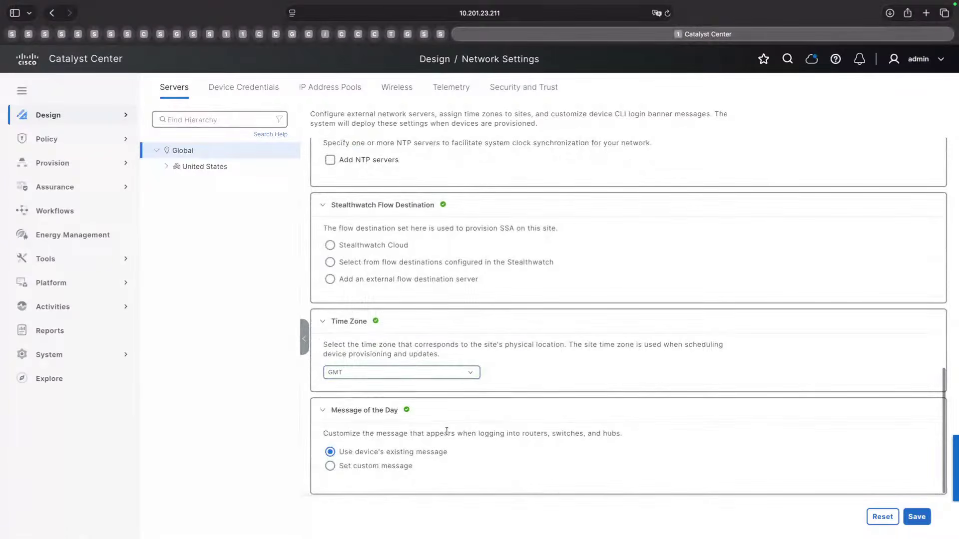
Step: Open Device Credentials and check Manage Credentials, keeping focus on Global
{"action": "left_click", "coordinate": [248, 89]}
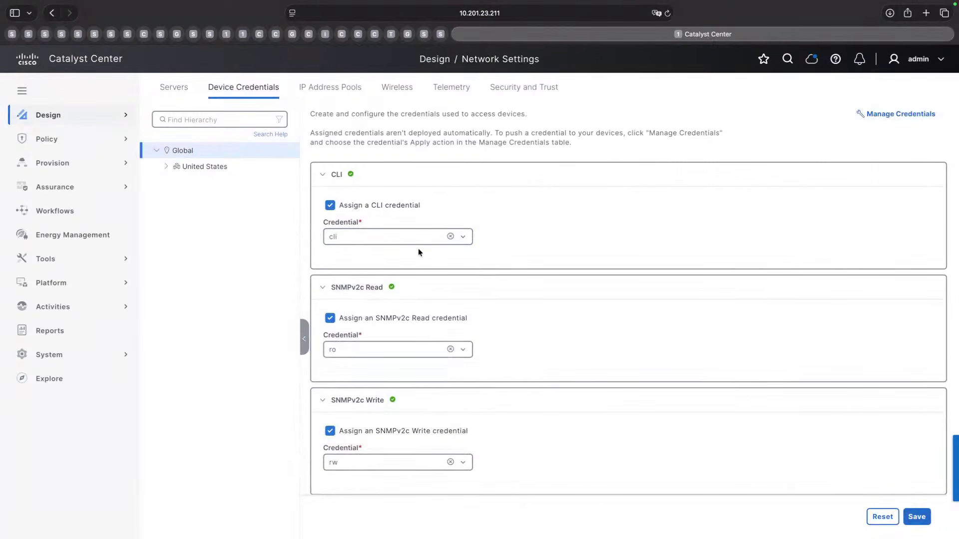
{"action": "left_click", "coordinate": [898, 114]}
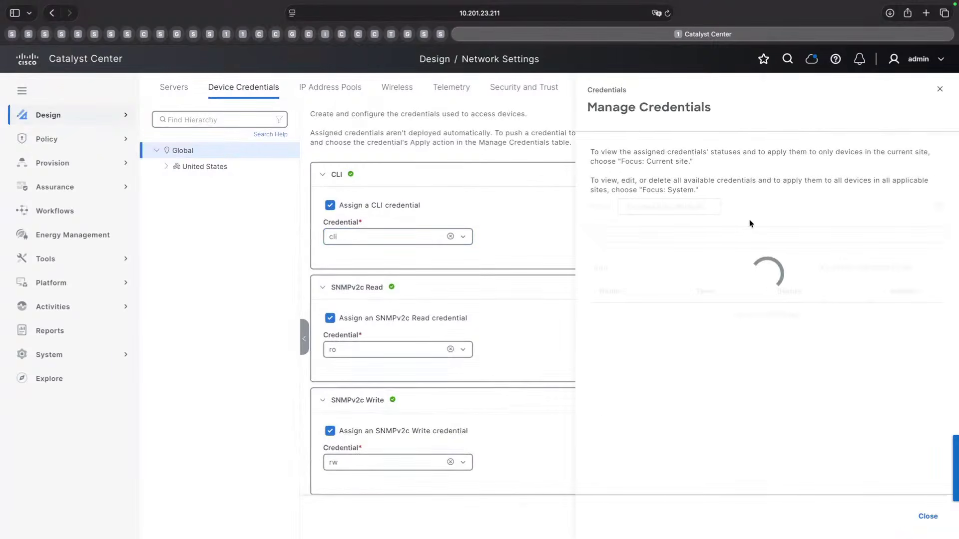
{"action": "left_click", "coordinate": [694, 209]}
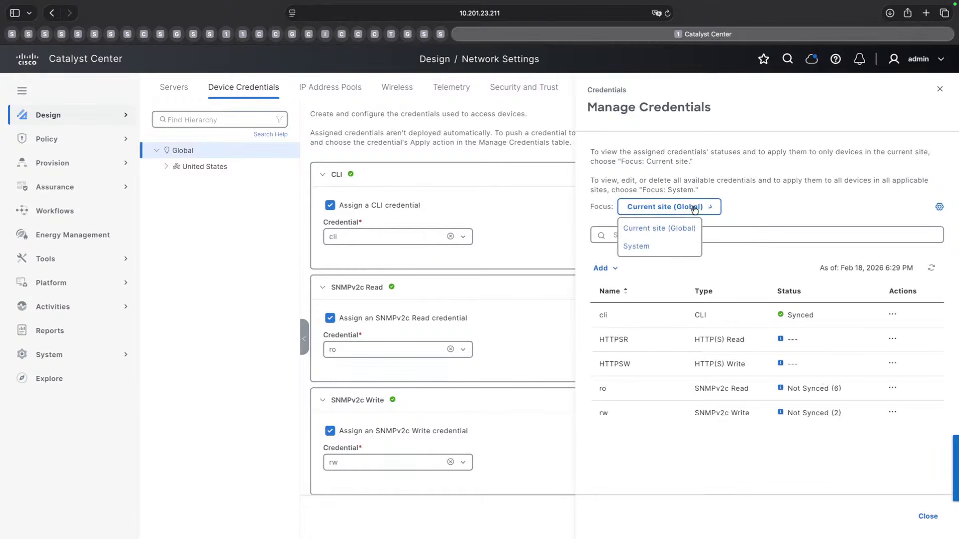
{"action": "left_click", "coordinate": [680, 234]}
{"action": "left_click", "coordinate": [939, 90]}
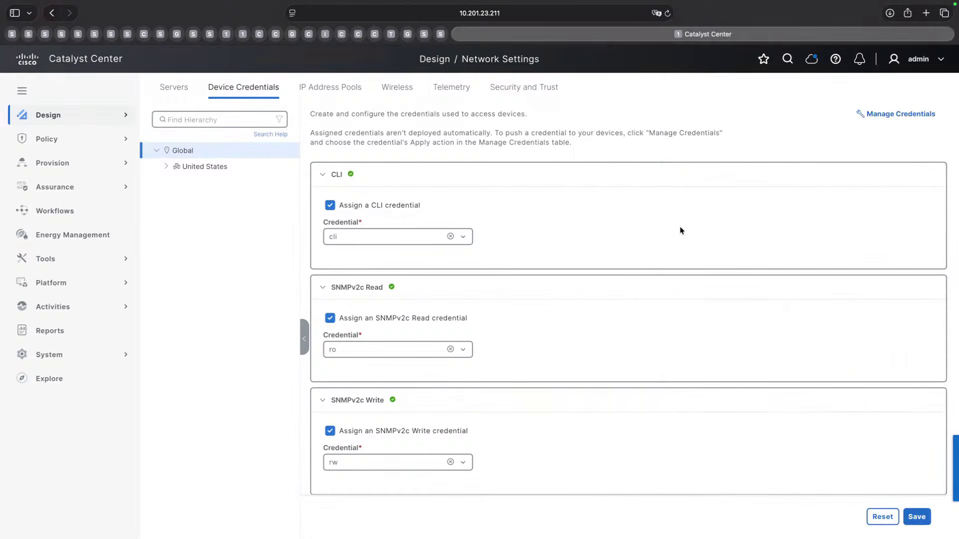
Step: Review the assigned credential sections and the available CLI credentials without changing them
{"action": "scroll", "coordinate": [681, 227], "scroll_direction": "down", "scroll_amount": 5}
{"action": "scroll", "coordinate": [680, 228], "scroll_direction": "down", "scroll_amount": 4}
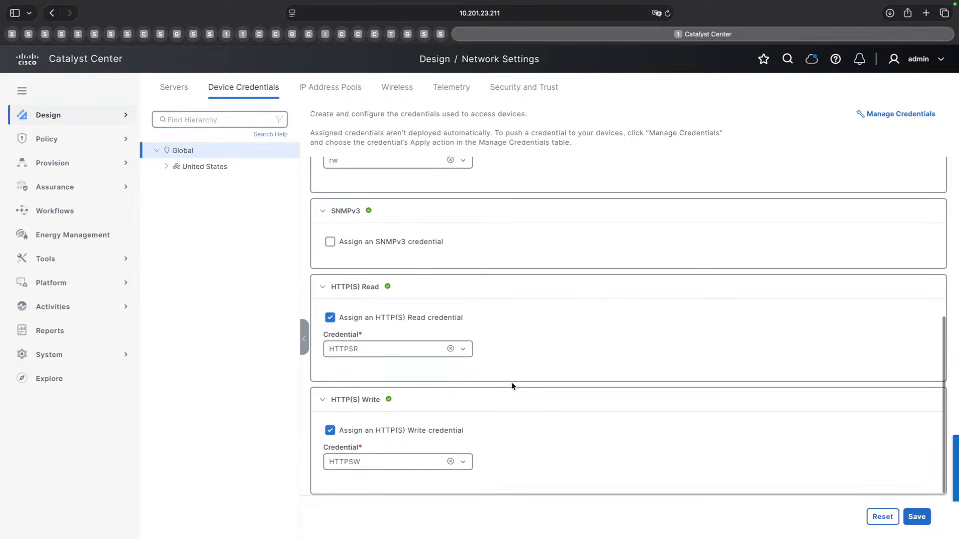
{"action": "scroll", "coordinate": [493, 301], "scroll_direction": "up", "scroll_amount": 5}
{"action": "scroll", "coordinate": [514, 294], "scroll_direction": "up", "scroll_amount": 3}
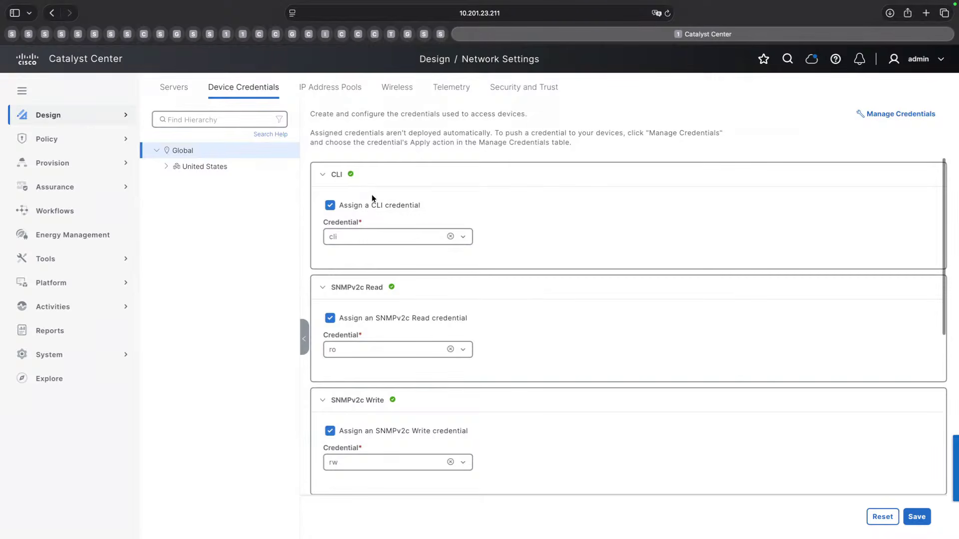
{"action": "left_click", "coordinate": [403, 235]}
{"action": "left_click", "coordinate": [403, 235]}
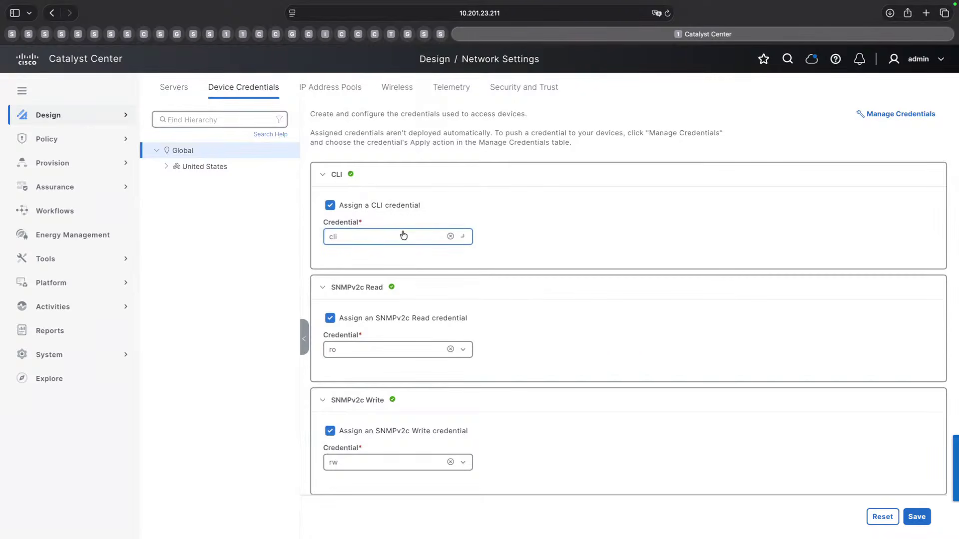
Step: Look over the Global Telemetry settings
{"action": "left_click", "coordinate": [444, 89]}
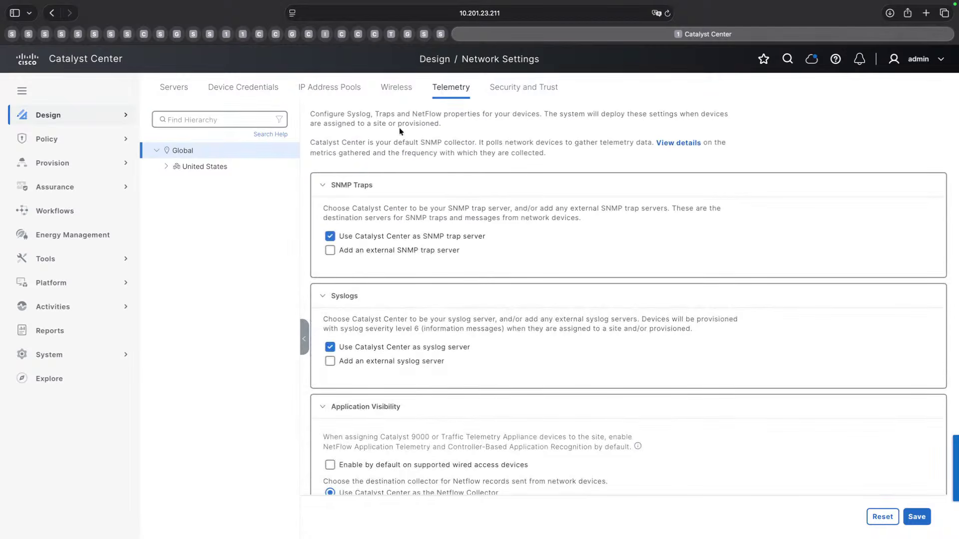
{"action": "scroll", "coordinate": [388, 362], "scroll_direction": "down", "scroll_amount": 8}
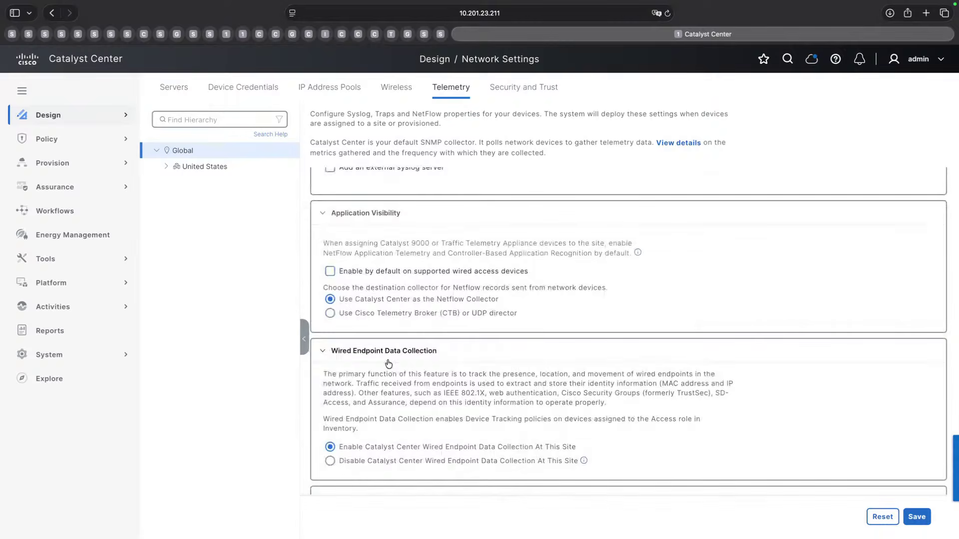
{"action": "scroll", "coordinate": [389, 362], "scroll_direction": "down", "scroll_amount": 1}
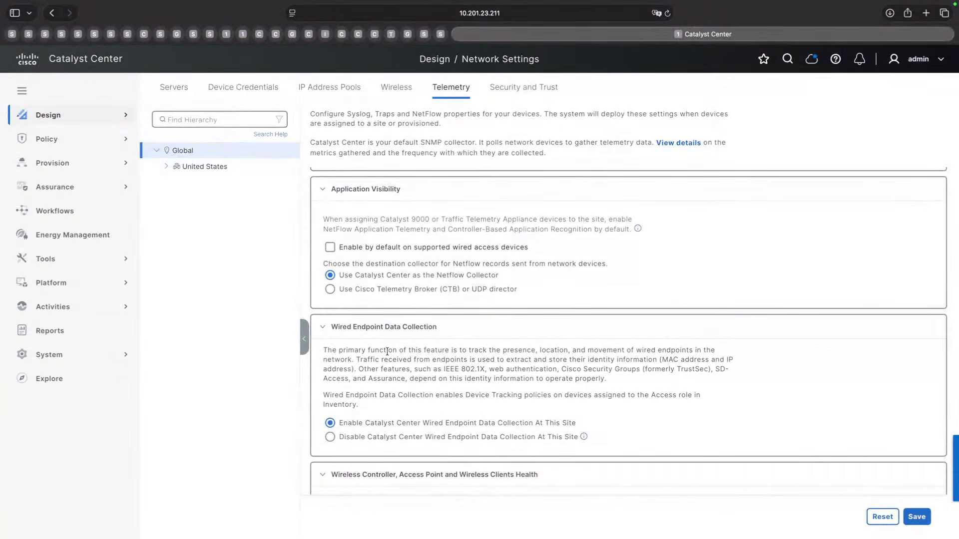
{"action": "scroll", "coordinate": [387, 351], "scroll_direction": "down", "scroll_amount": 2}
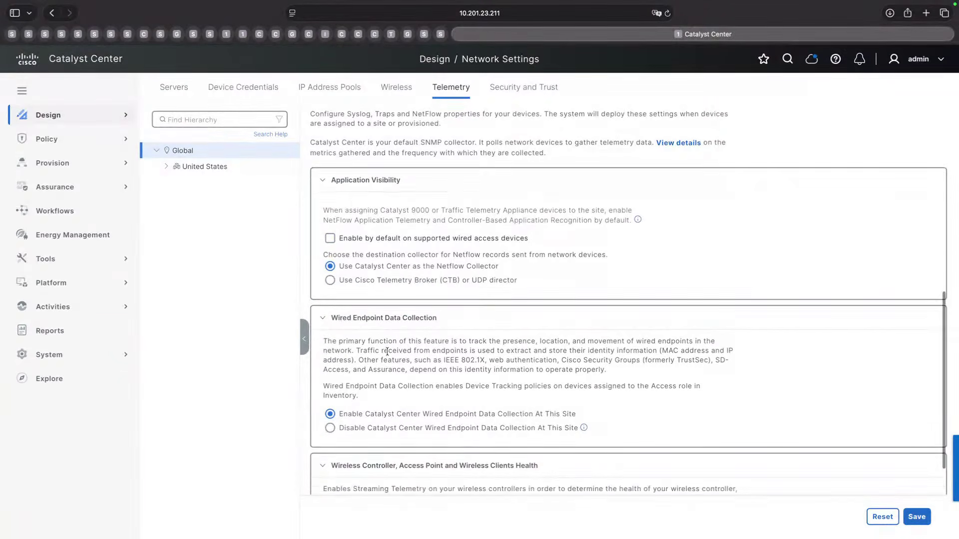
Step: Open the Discovery dashboard from Tools
{"action": "left_click", "coordinate": [79, 110]}
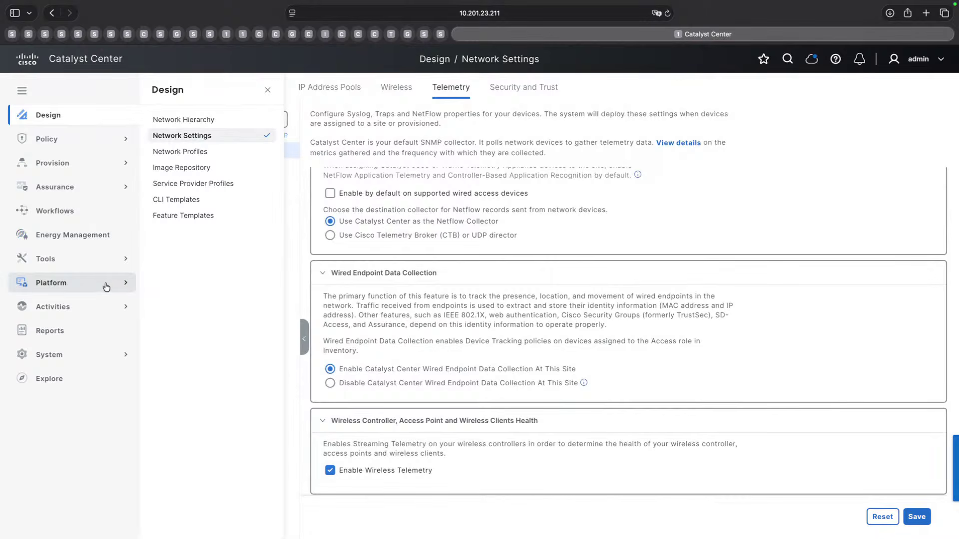
{"action": "left_click", "coordinate": [121, 259]}
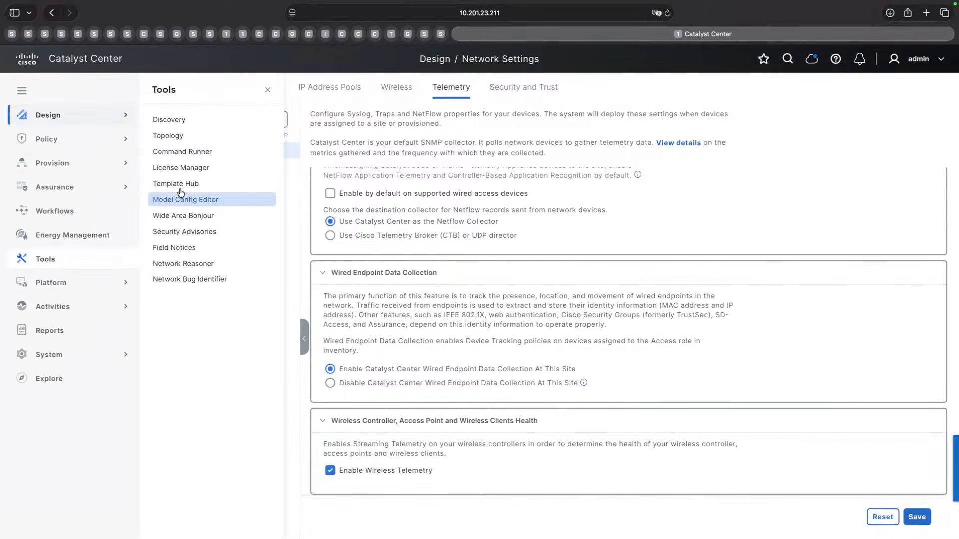
{"action": "left_click", "coordinate": [183, 125]}
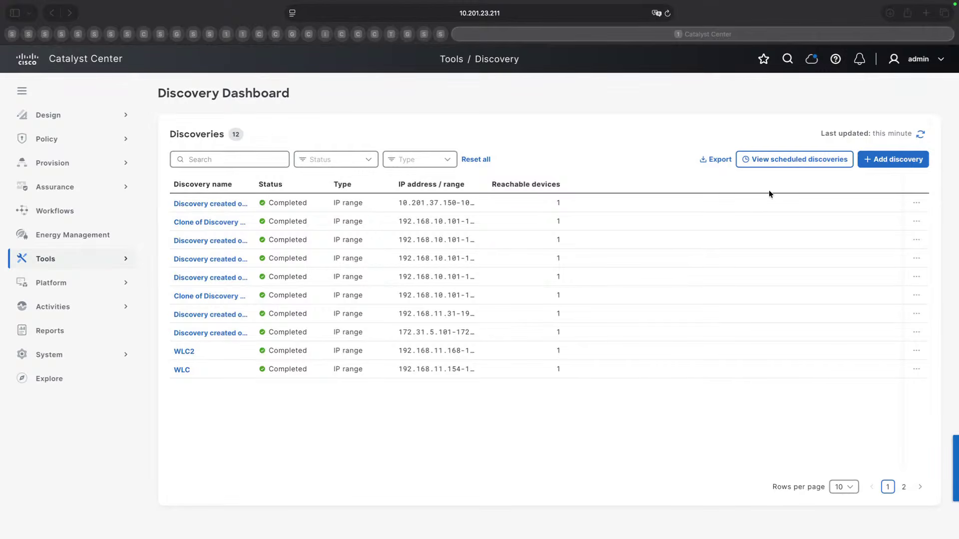
Step: Add a discovery with IP range 172.31.5.101 to 172.31.5.101 and continue to credentials
{"action": "left_click", "coordinate": [740, 201]}
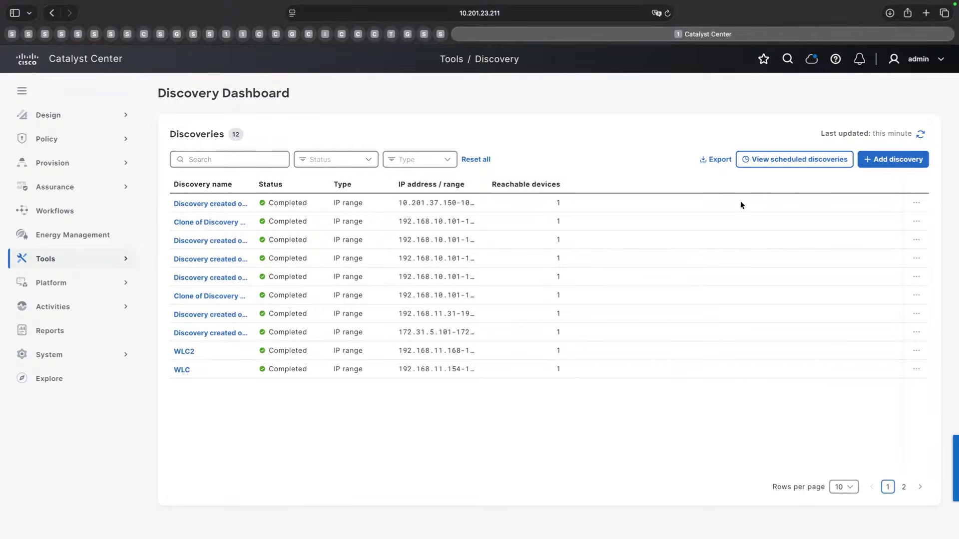
{"action": "left_click", "coordinate": [893, 160]}
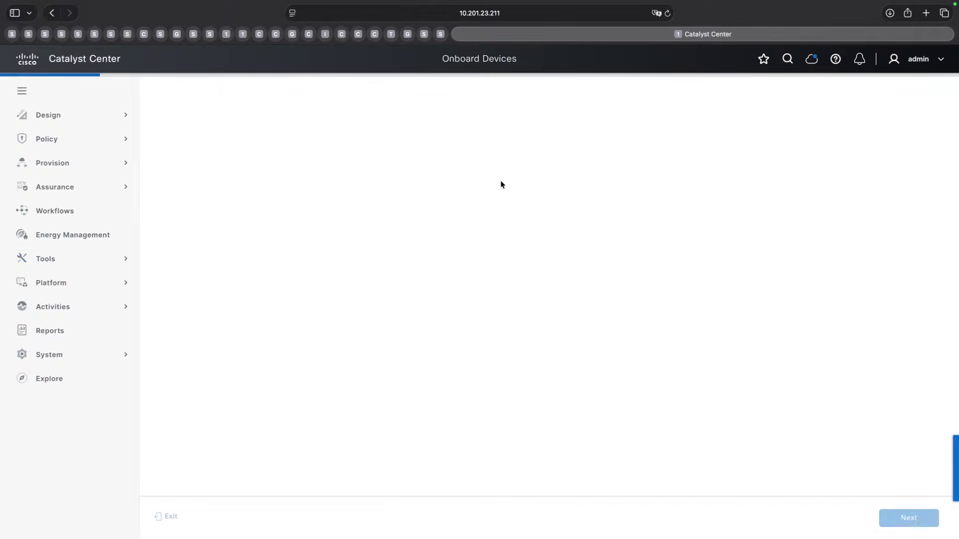
{"action": "left_click", "coordinate": [262, 167]}
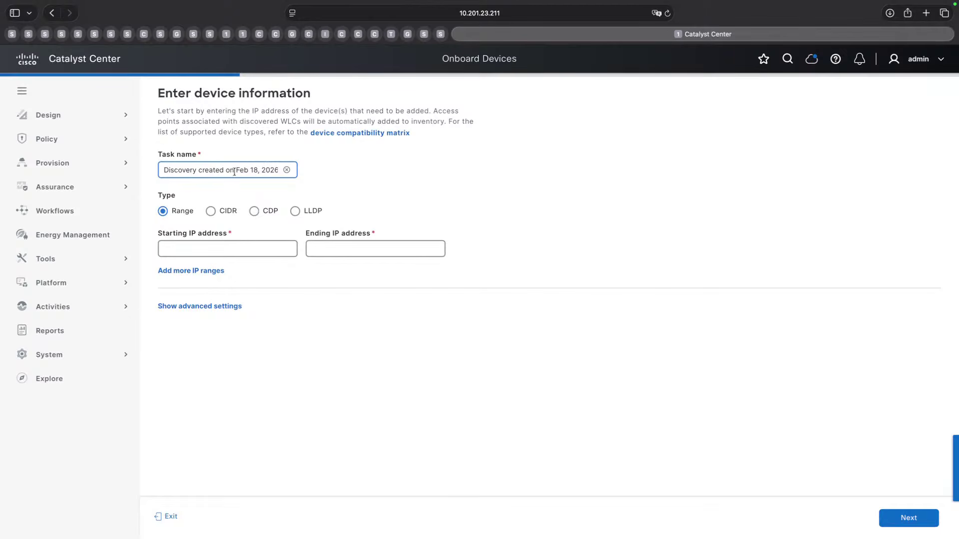
{"action": "left_click", "coordinate": [264, 254]}
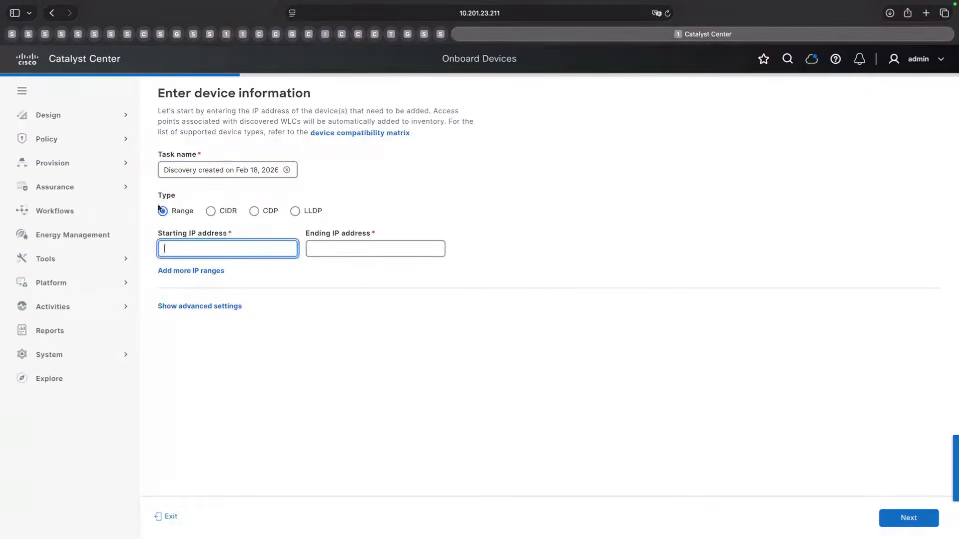
{"action": "type", "text": "172.31.5.101"}
{"action": "left_click", "coordinate": [316, 255]}
{"action": "type", "text": "172.31.5.101"}
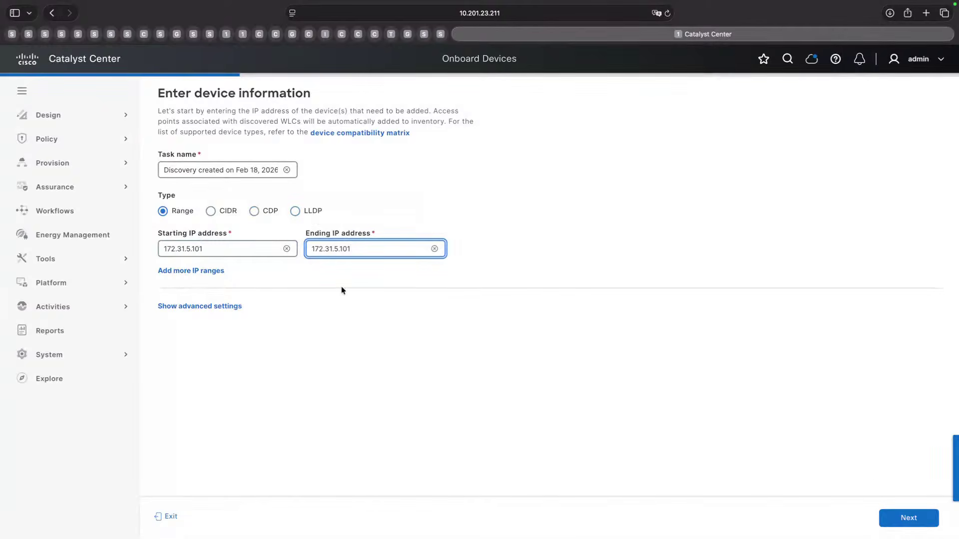
{"action": "left_click", "coordinate": [193, 270]}
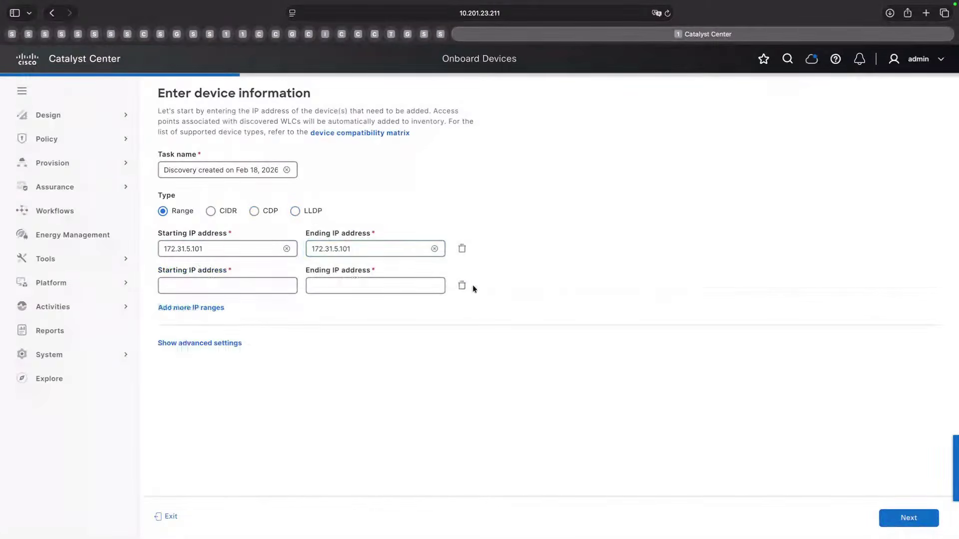
{"action": "left_click", "coordinate": [462, 285]}
{"action": "left_click", "coordinate": [906, 520]}
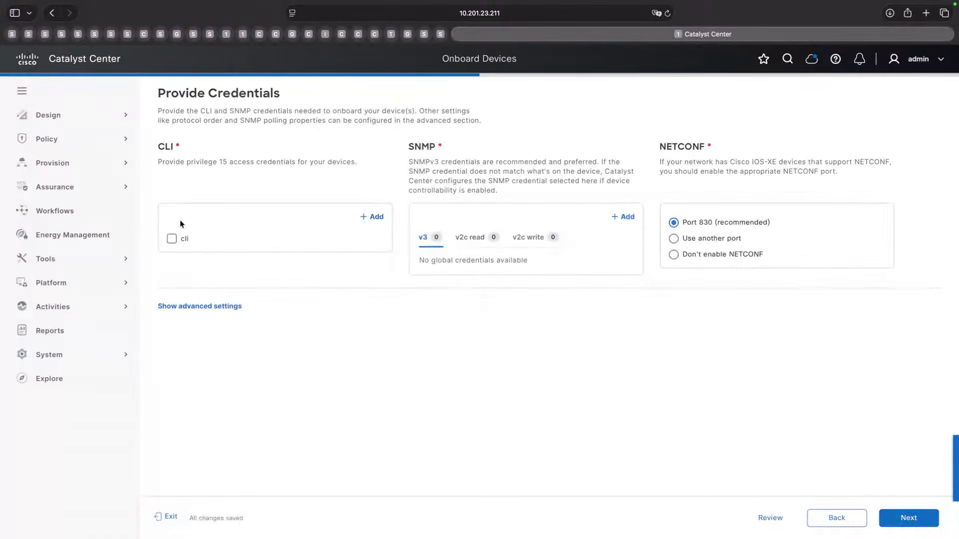
Step: Select the cli CLI credential plus ro and rw SNMP v2c credentials
{"action": "left_click", "coordinate": [172, 243]}
{"action": "left_click", "coordinate": [478, 239]}
{"action": "left_click", "coordinate": [424, 260]}
{"action": "left_click", "coordinate": [527, 237]}
{"action": "left_click", "coordinate": [424, 260]}
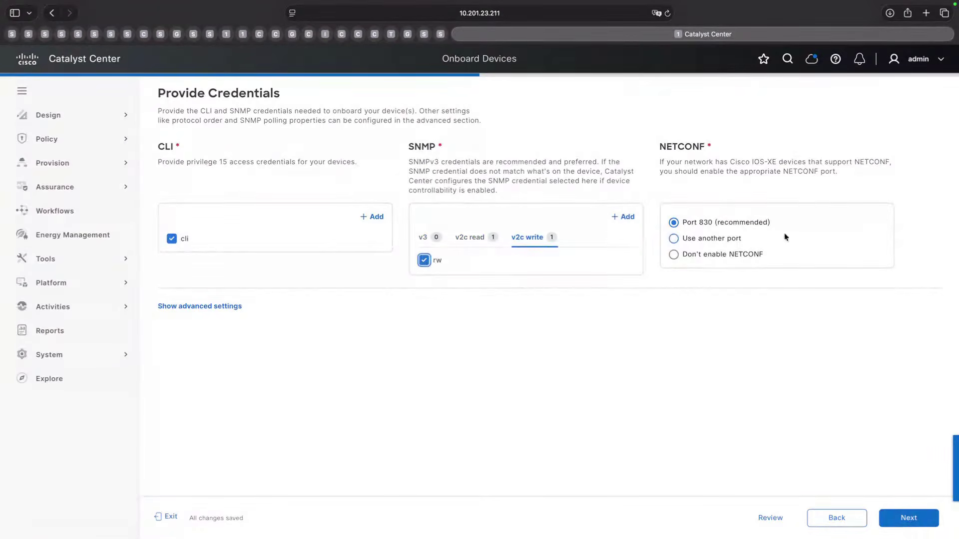
Step: Keep Now and Discover new devices only, and advance to the Summary
{"action": "left_click", "coordinate": [910, 519]}
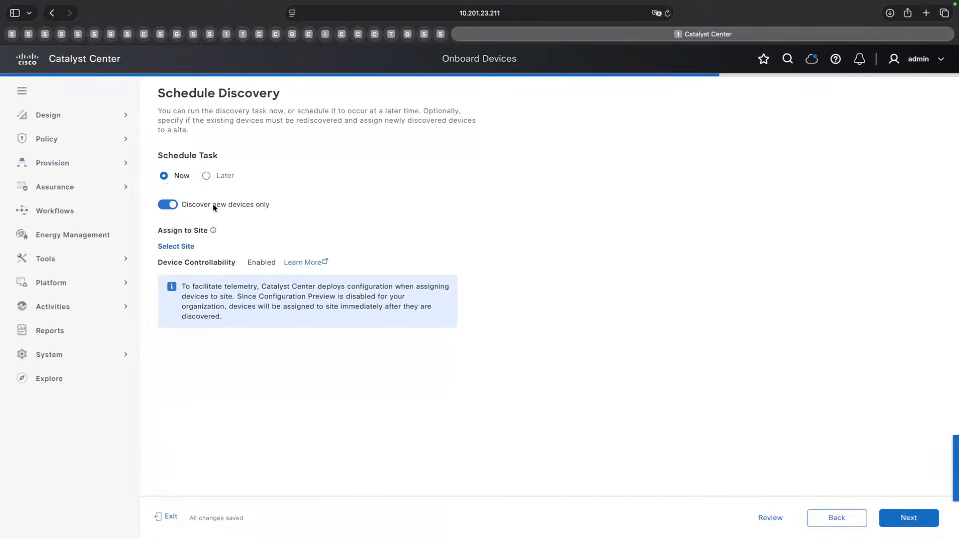
{"action": "left_click", "coordinate": [922, 519]}
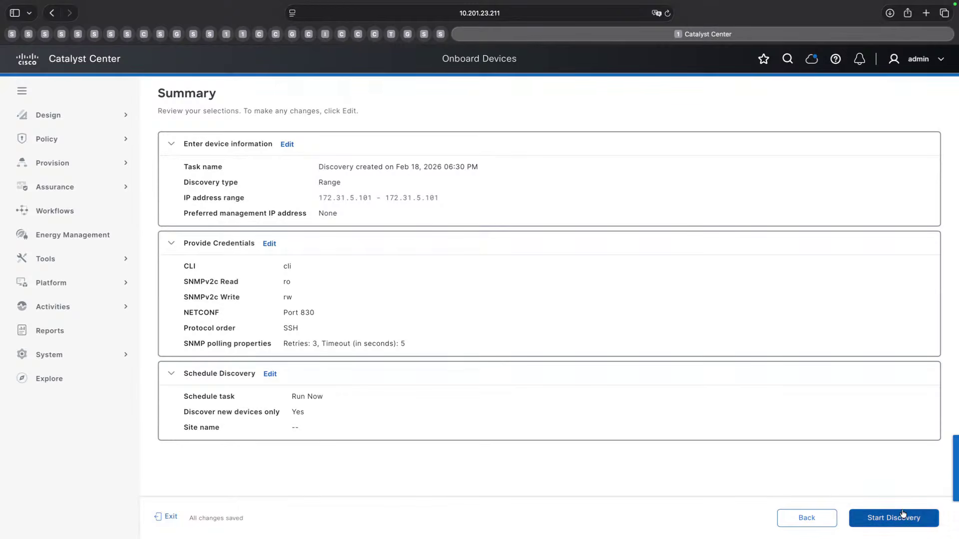
{"action": "left_click", "coordinate": [94, 284]}
{"action": "left_click", "coordinate": [80, 258]}
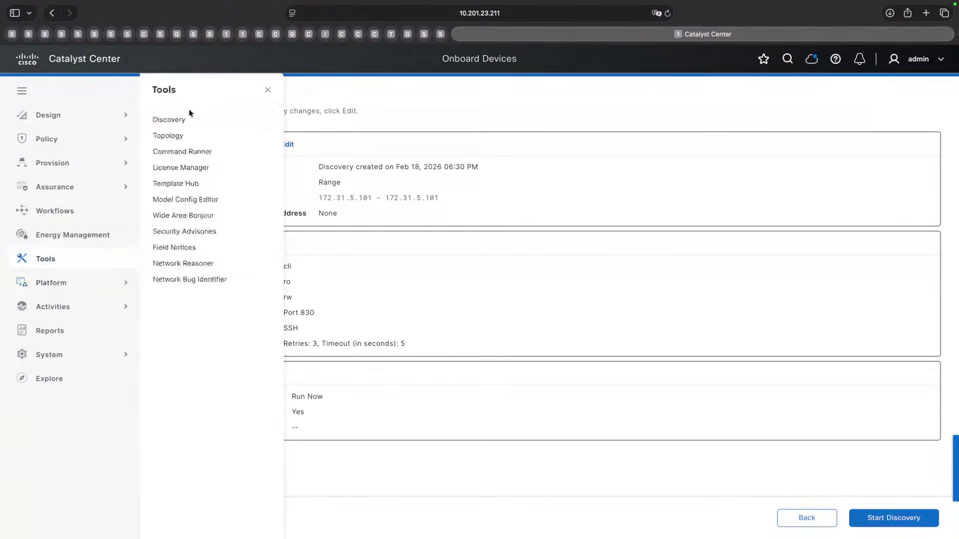
Step: Abandon the unstarted discovery and open the WLC2 discovery's details
{"action": "left_click", "coordinate": [185, 122]}
{"action": "left_click", "coordinate": [514, 320]}
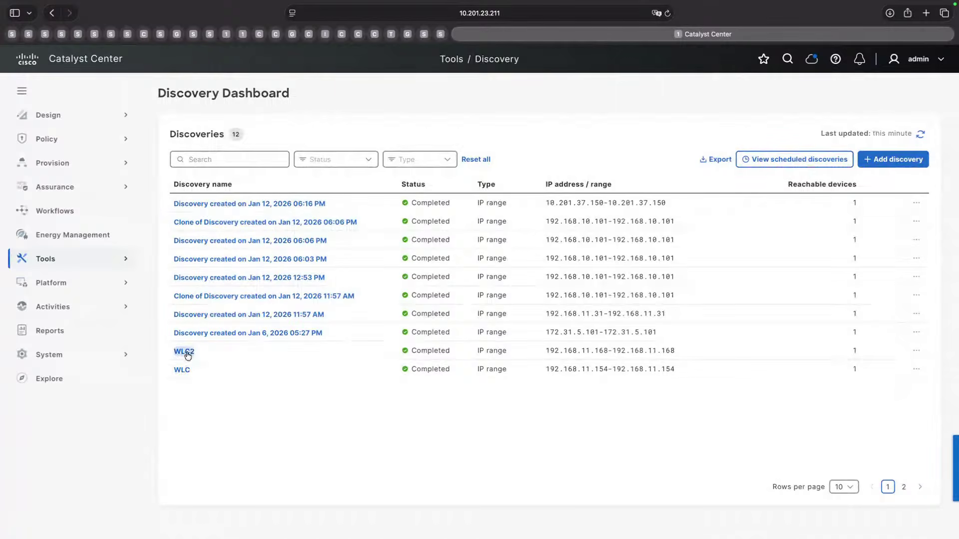
{"action": "left_click", "coordinate": [182, 370]}
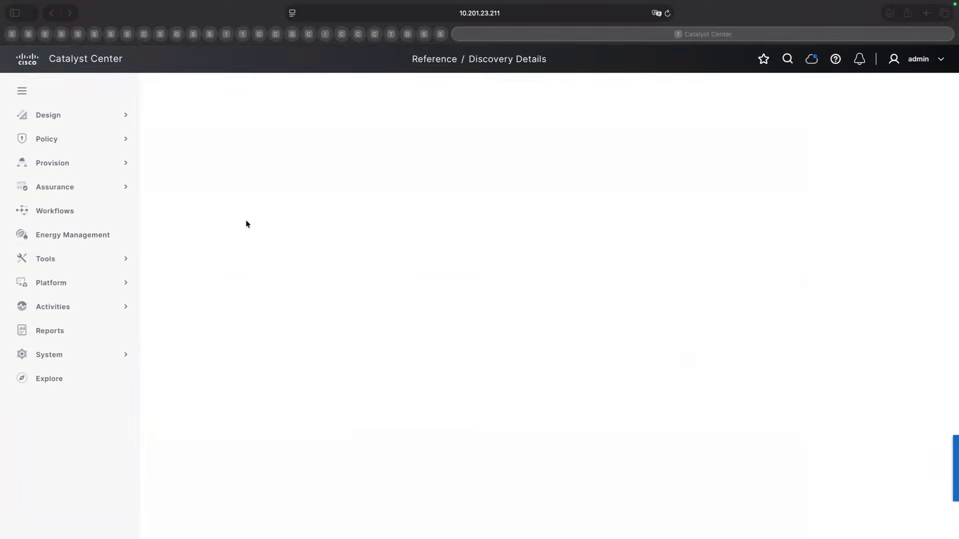
Step: Return to the Discovery Dashboard, view another past discovery's details, then come back again
{"action": "left_click", "coordinate": [86, 260]}
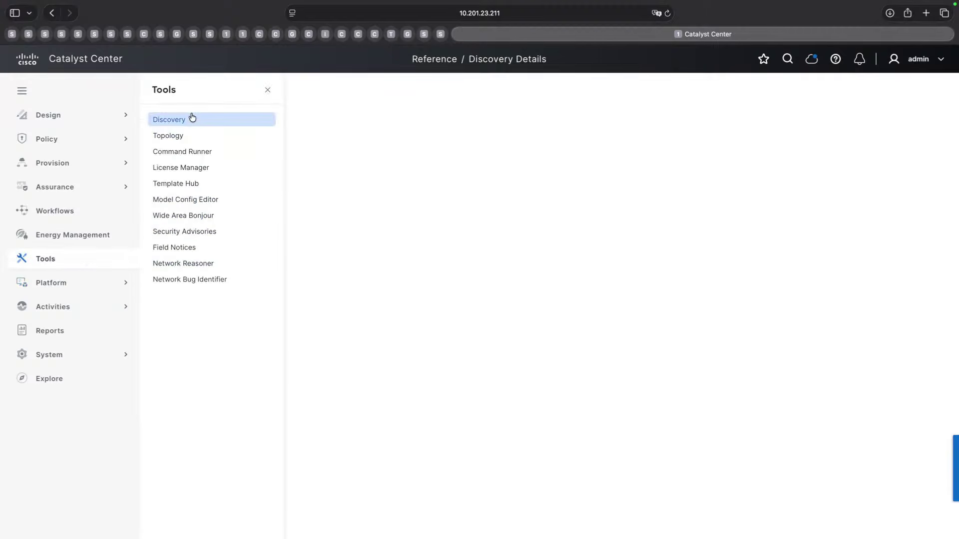
{"action": "left_click", "coordinate": [193, 121]}
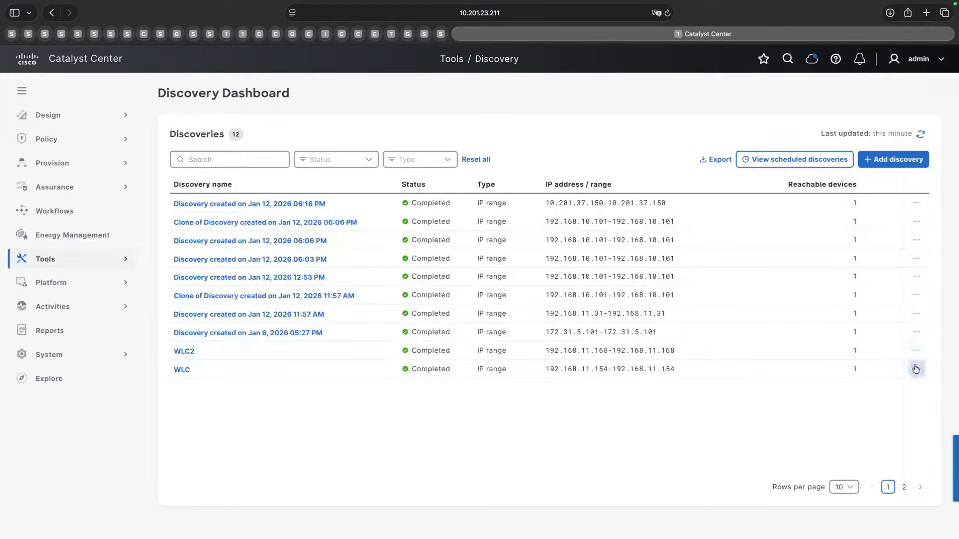
{"action": "left_click", "coordinate": [269, 337]}
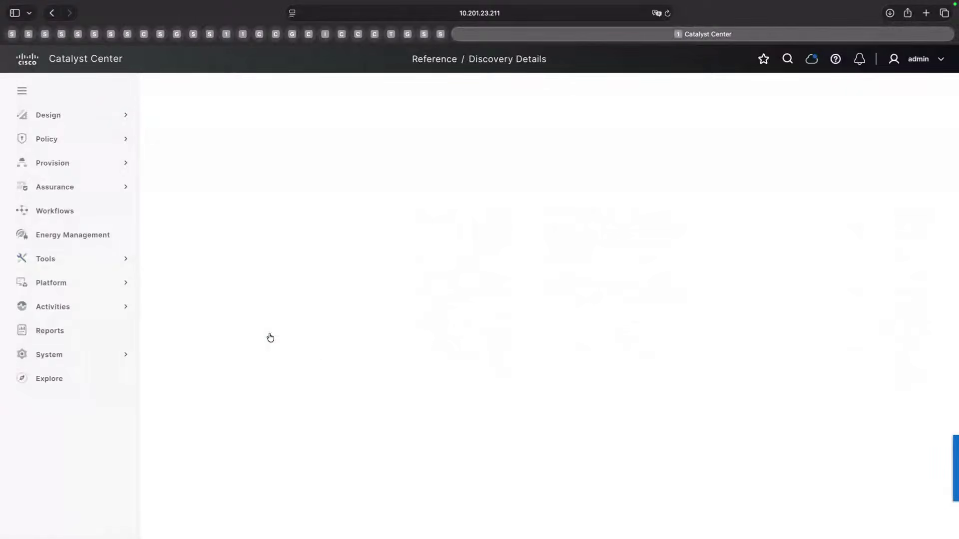
{"action": "left_click", "coordinate": [50, 259]}
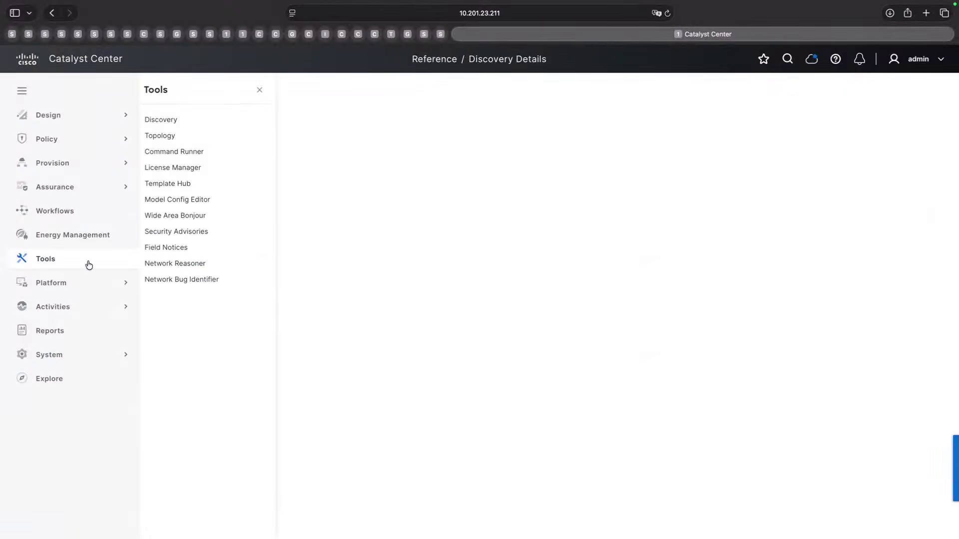
{"action": "left_click", "coordinate": [190, 124]}
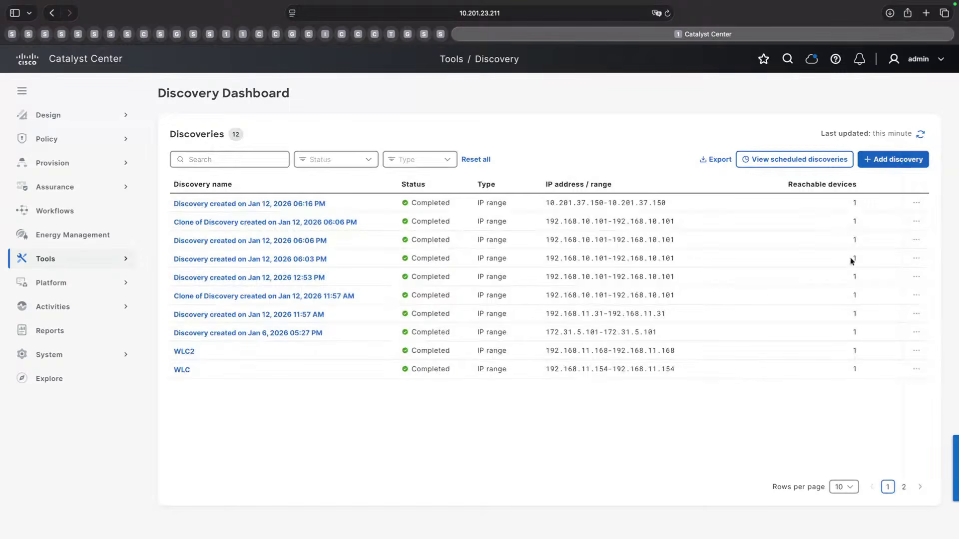
Step: Re-discover the WLC discovery immediately and open Tasks from the Task Submitted toast
{"action": "left_click", "coordinate": [917, 370]}
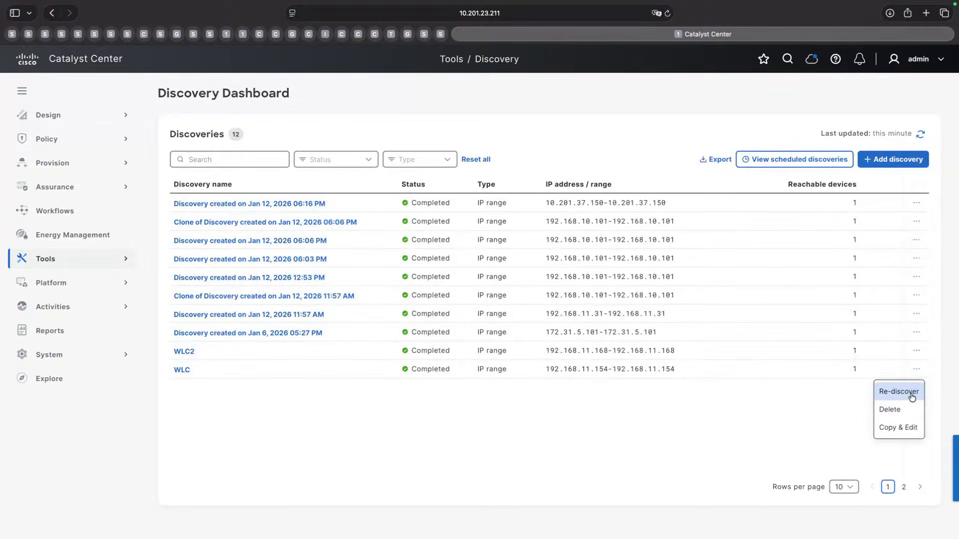
{"action": "left_click", "coordinate": [911, 394]}
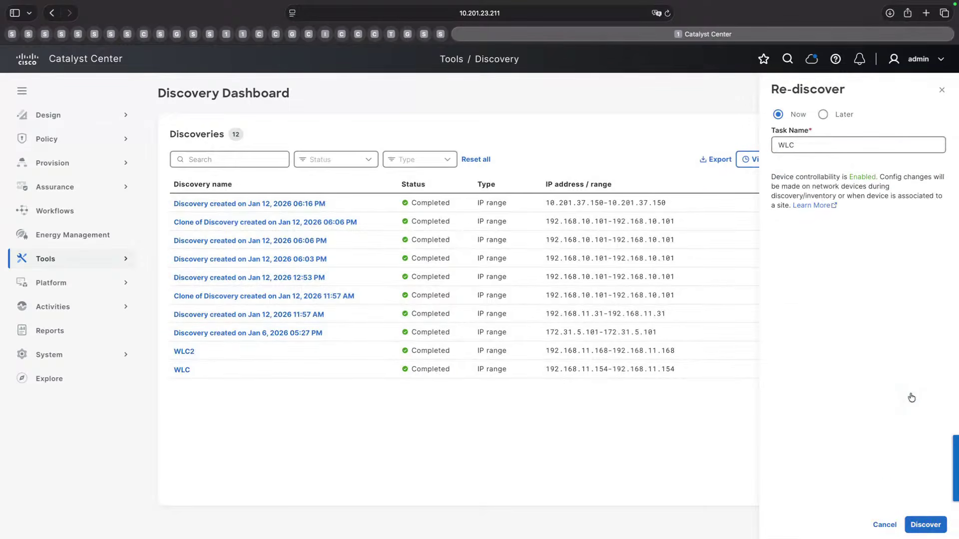
{"action": "left_click", "coordinate": [929, 531]}
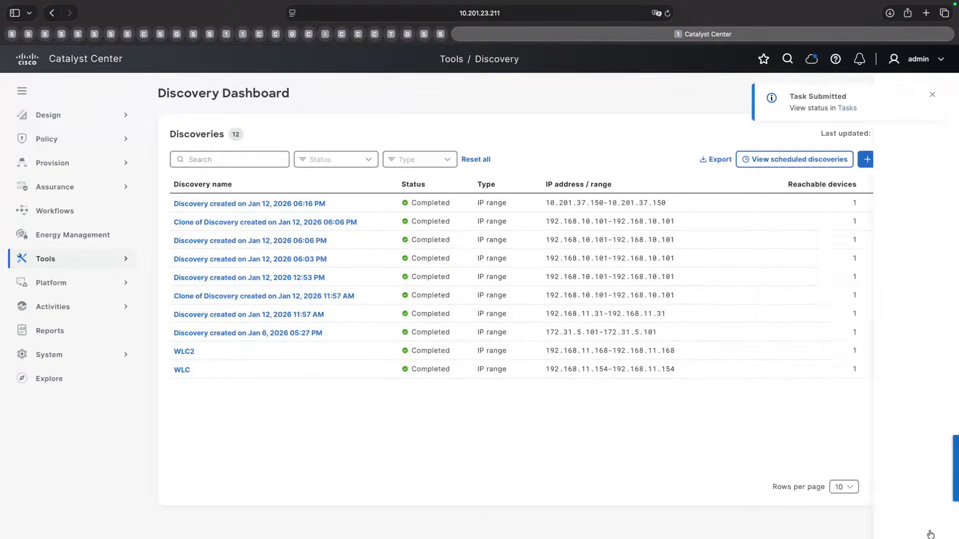
{"action": "left_click", "coordinate": [848, 108]}
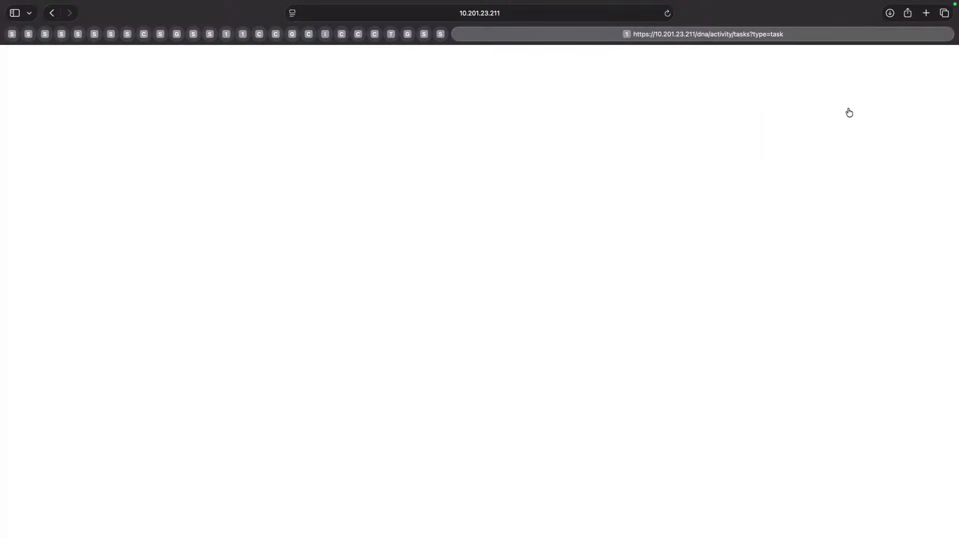
Step: Go back to the discovery dashboard page and reload it twice
{"action": "mouse_move", "coordinate": [795, 3]}
{"action": "left_click", "coordinate": [97, 29]}
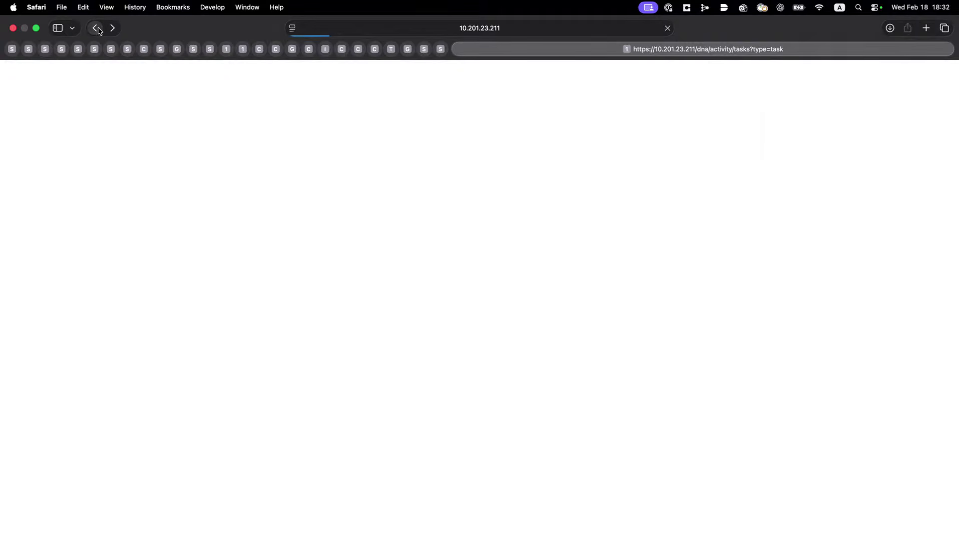
{"action": "left_click", "coordinate": [454, 13]}
{"action": "key", "text": "Return"}
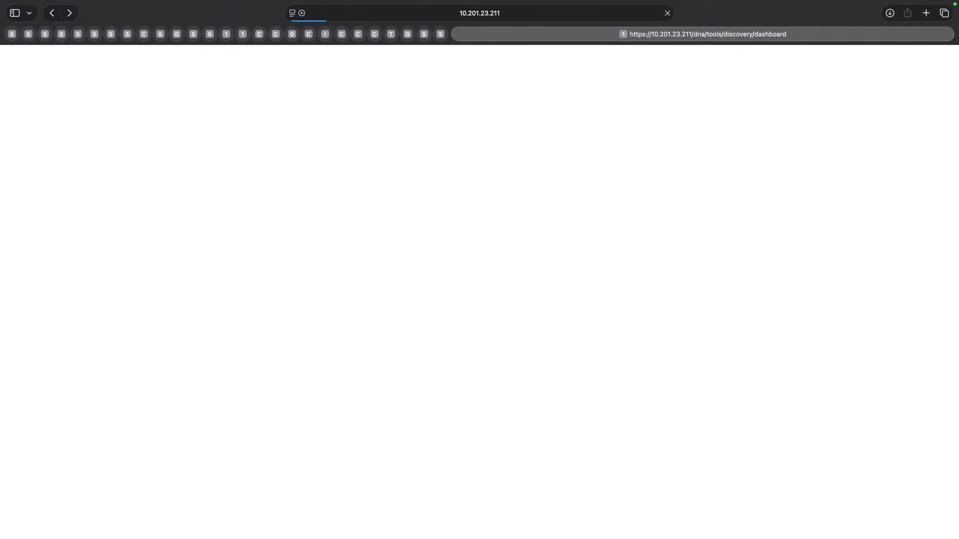
{"action": "left_click", "coordinate": [539, 13]}
{"action": "key", "text": "Return"}
Step: Delete /dna/tools/discovery/dashboard from the URL to load the bare address 10.201.23.211
{"action": "left_click", "coordinate": [350, 13]}
{"action": "left_click", "coordinate": [360, 13]}
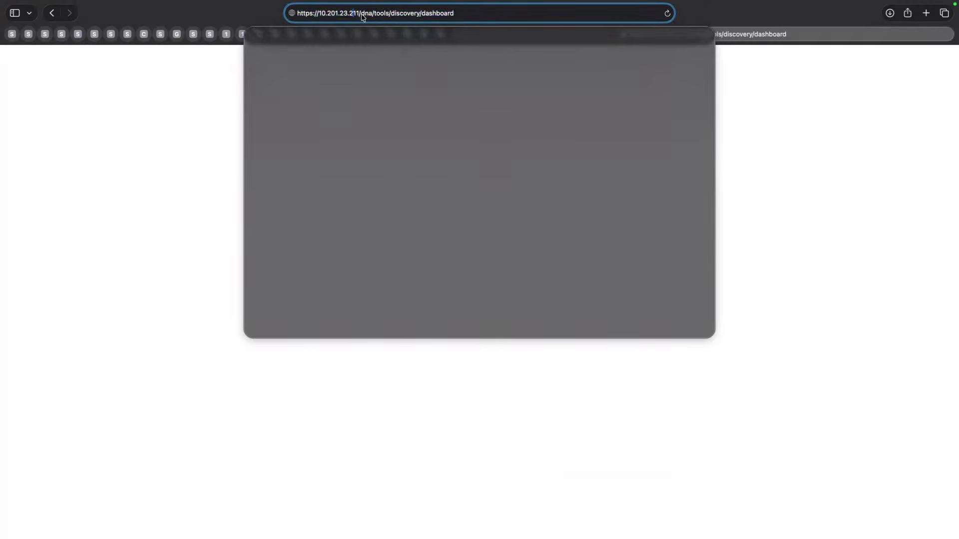
{"action": "left_click_drag", "start_coordinate": [361, 13], "coordinate": [515, 15]}
{"action": "key", "text": "BackSpace"}
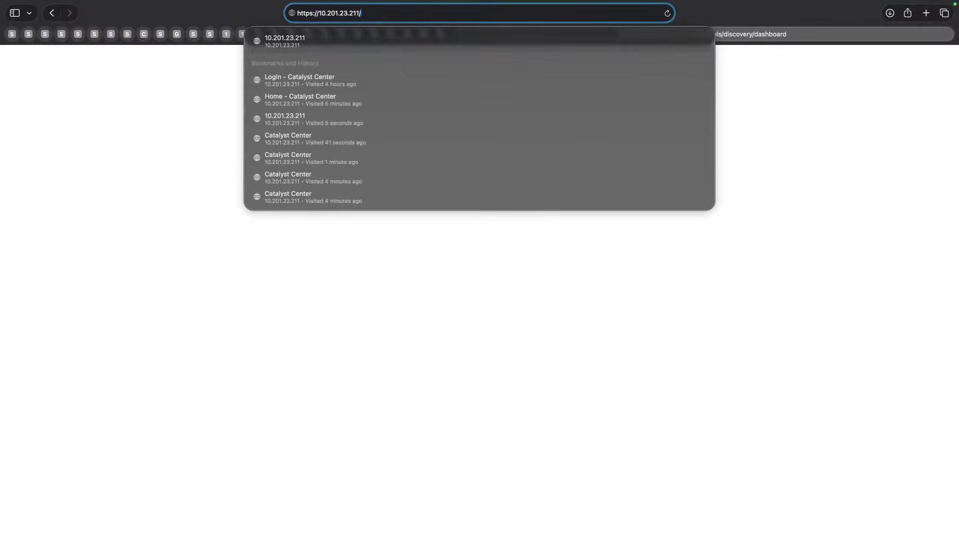
{"action": "key", "text": "Return"}
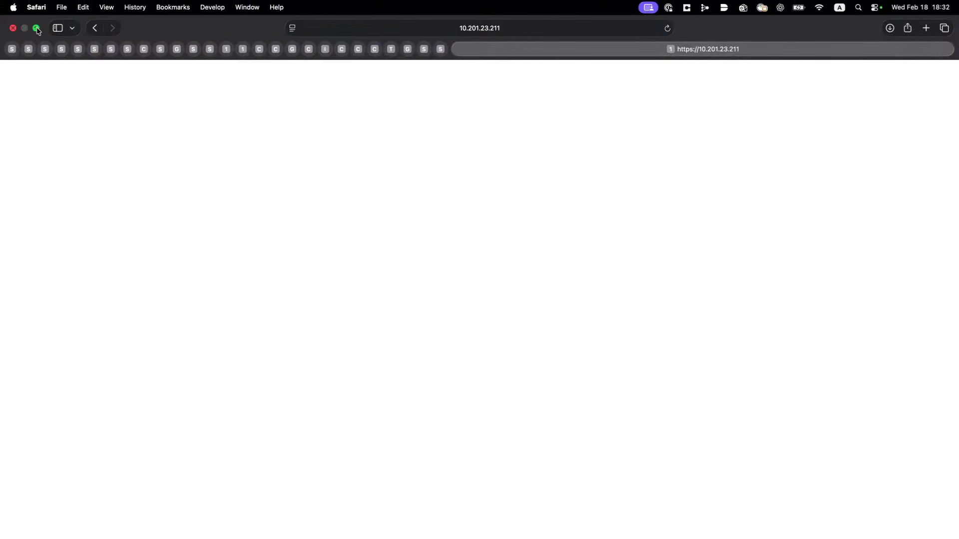
{"action": "mouse_move", "coordinate": [36, 30]}
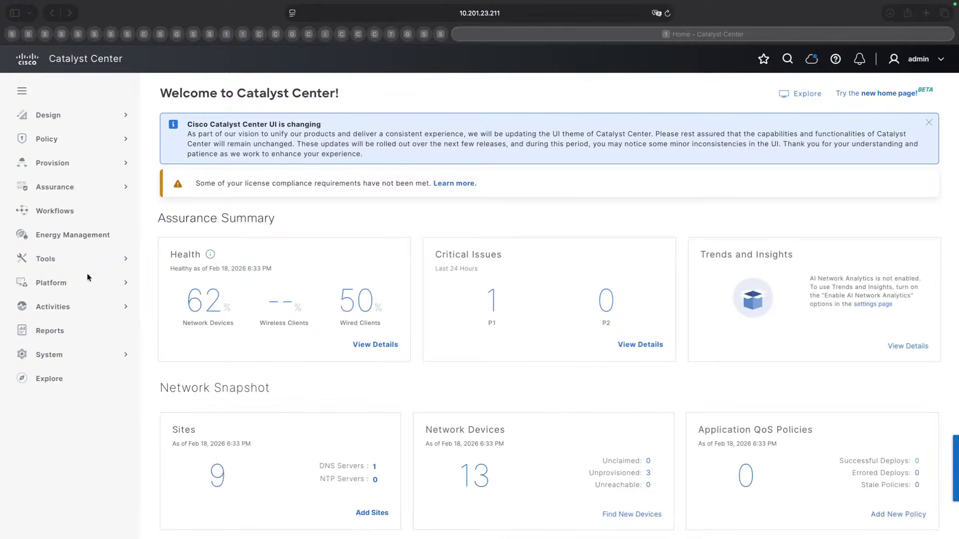
Step: Open the WLC discovery's details from the Discovery Dashboard
{"action": "left_click", "coordinate": [107, 267]}
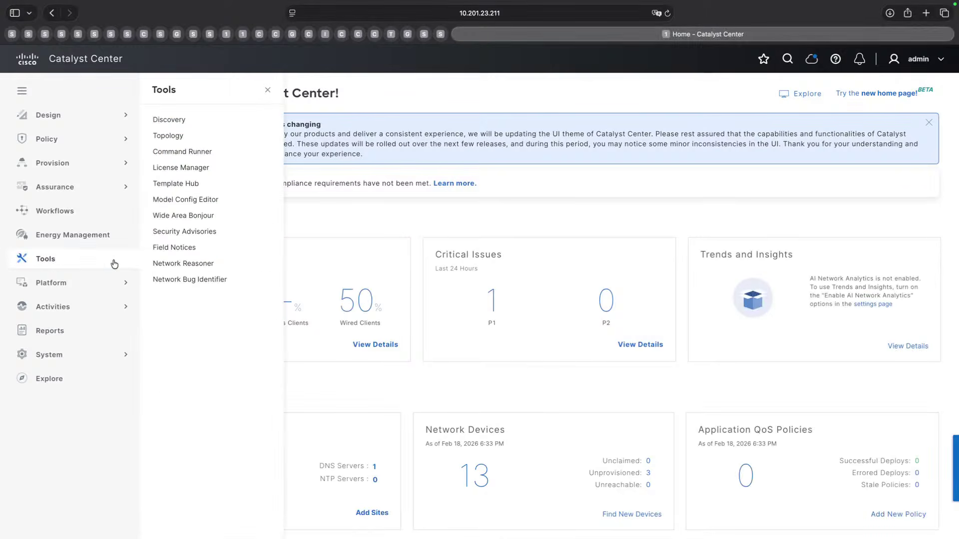
{"action": "left_click", "coordinate": [194, 120]}
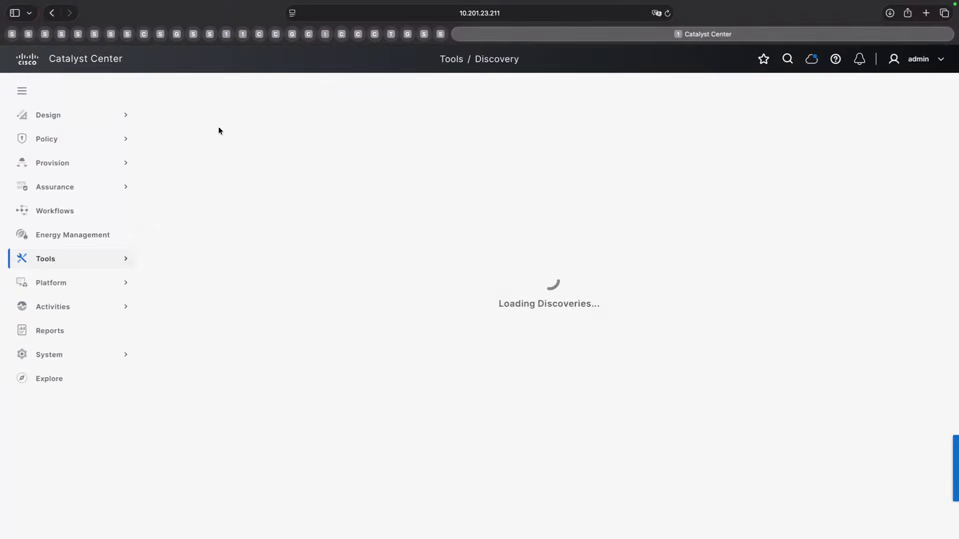
{"action": "double_click", "coordinate": [172, 204]}
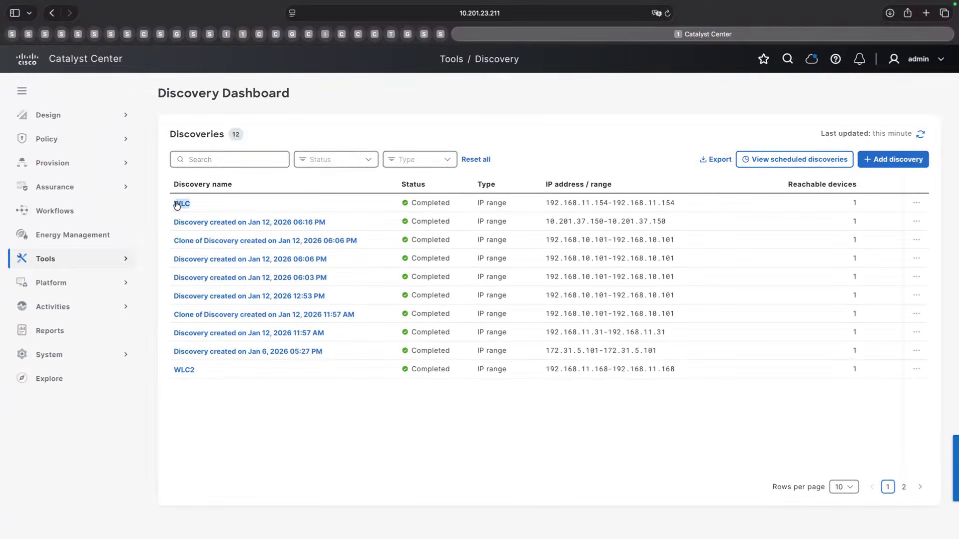
{"action": "left_click", "coordinate": [179, 205]}
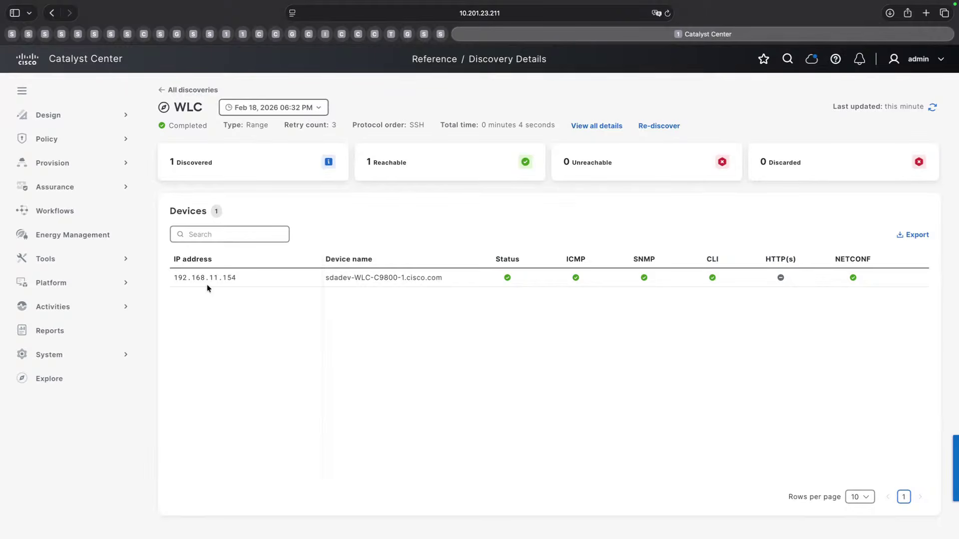
Step: Highlight the discovered device's IP 192.168.11.154, then go to the device inventory
{"action": "left_click_drag", "start_coordinate": [237, 279], "coordinate": [164, 278]}
{"action": "double_click", "coordinate": [170, 278]}
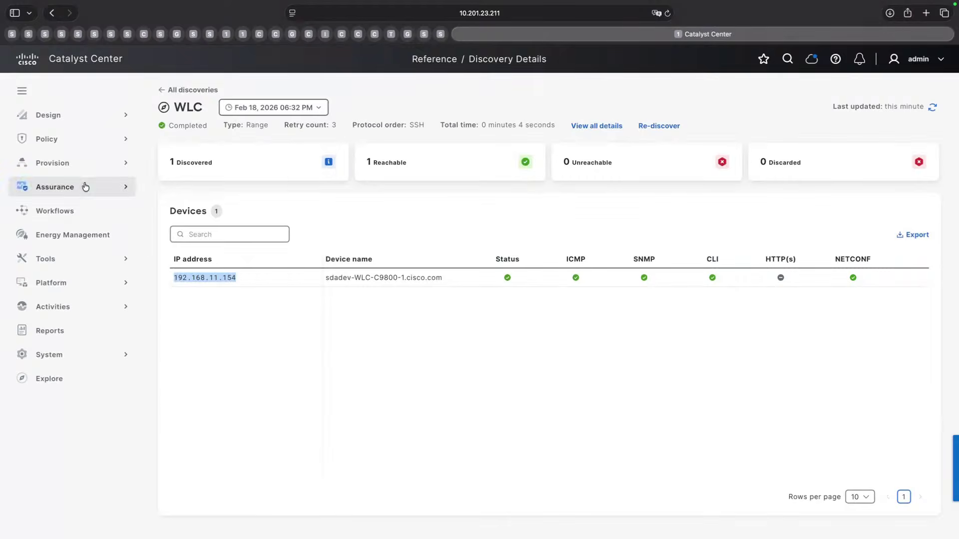
{"action": "mouse_move", "coordinate": [90, 172]}
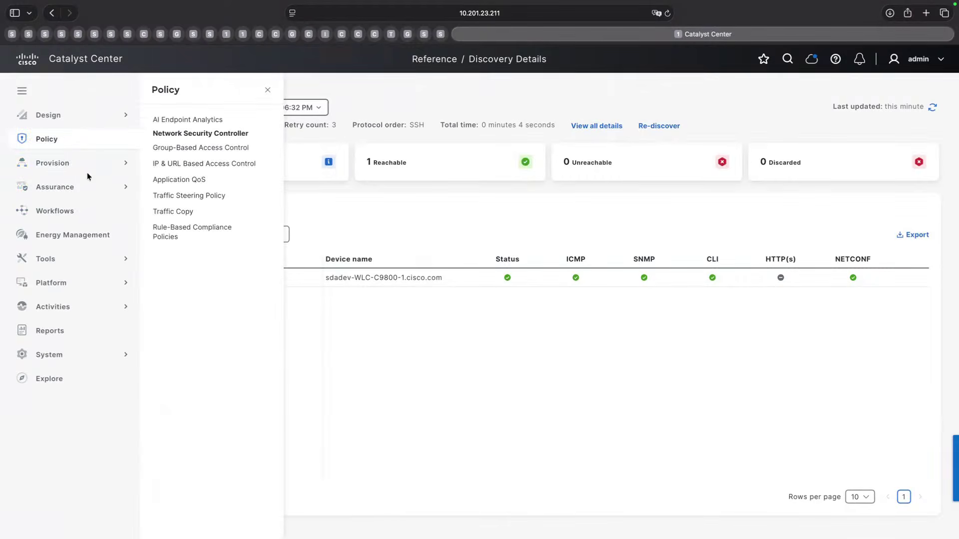
{"action": "left_click", "coordinate": [172, 131]}
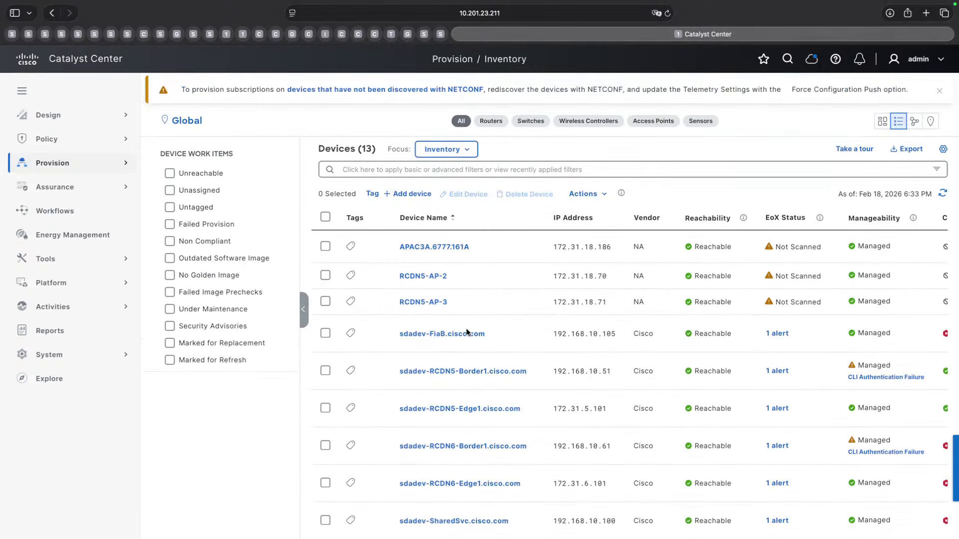
Step: Pick out the sdadev-TransitCP1-c8kv and sdadev-WLC-C9800-1 (192.168.11.154) rows in the inventory
{"action": "scroll", "coordinate": [505, 330], "scroll_direction": "down", "scroll_amount": 3}
{"action": "triple_click", "coordinate": [506, 329]}
{"action": "triple_click", "coordinate": [525, 446]}
{"action": "left_click", "coordinate": [549, 452]}
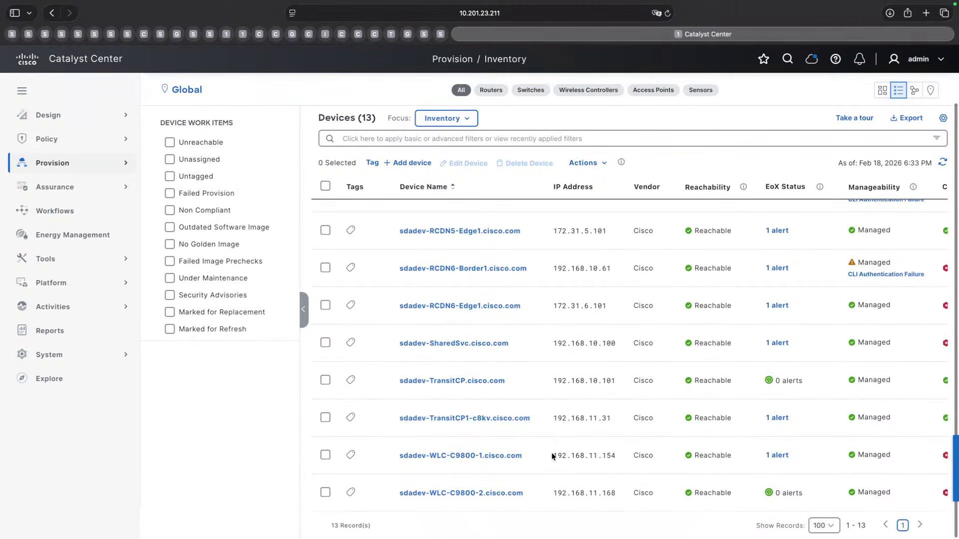
{"action": "left_click_drag", "start_coordinate": [550, 455], "coordinate": [624, 456]}
{"action": "triple_click", "coordinate": [513, 456]}
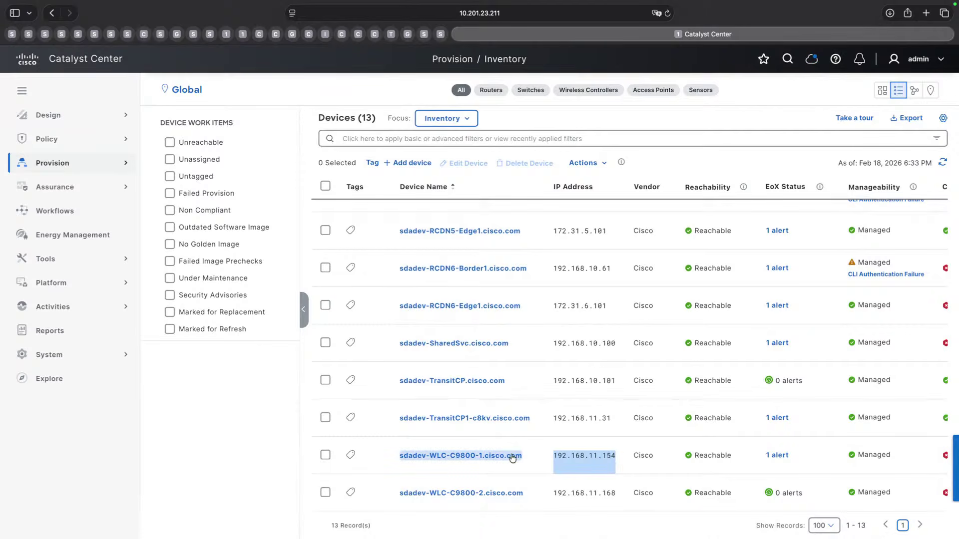
Step: Scroll right to see the WLC's Non-Compliant status, 17.12.5 image, C9800-CL-K9 platform and ACCESS role
{"action": "scroll", "coordinate": [788, 459], "scroll_direction": "right", "scroll_amount": 1}
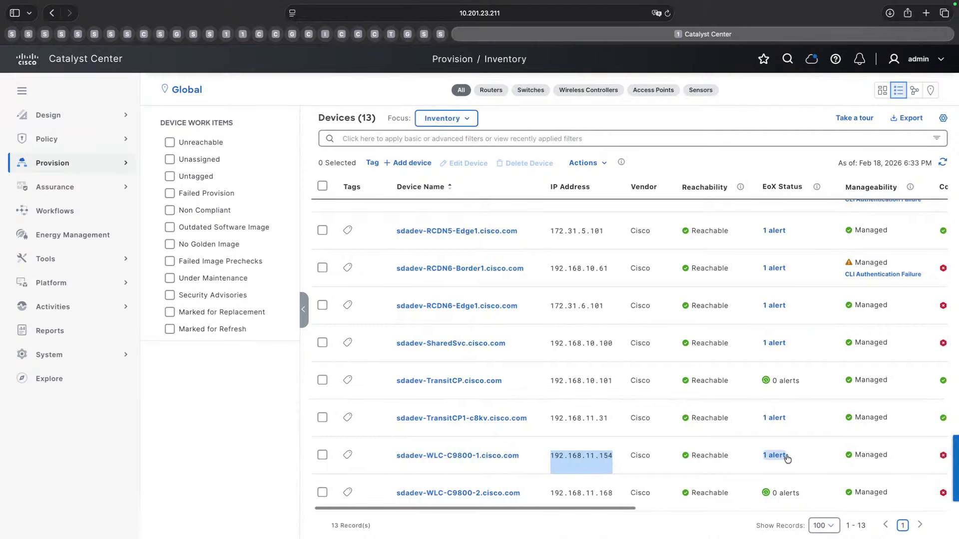
{"action": "scroll", "coordinate": [787, 459], "scroll_direction": "right", "scroll_amount": 5}
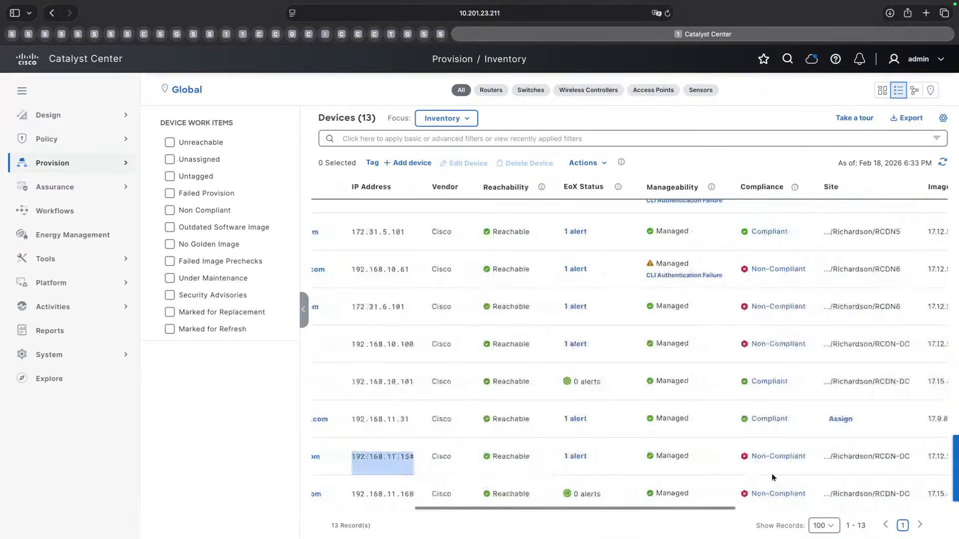
{"action": "scroll", "coordinate": [761, 455], "scroll_direction": "right", "scroll_amount": 3}
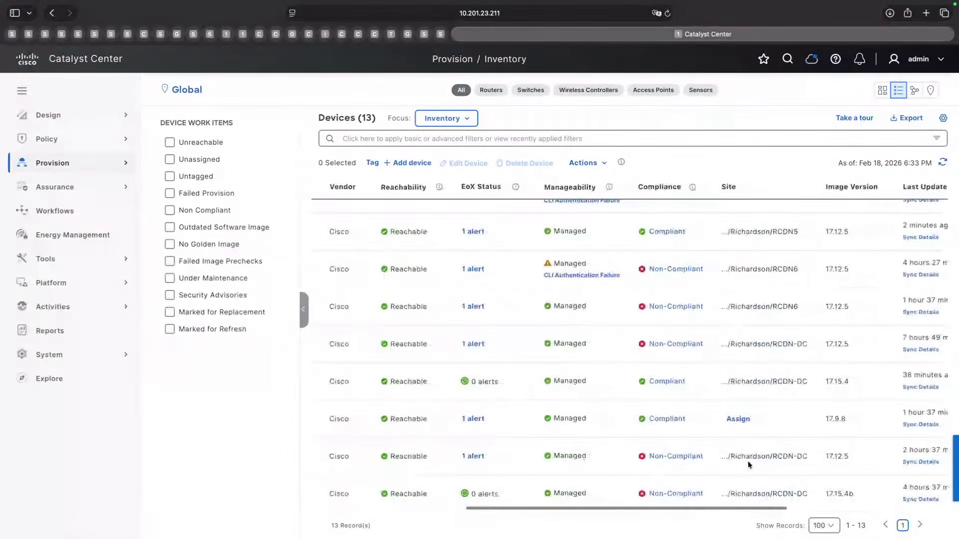
{"action": "scroll", "coordinate": [782, 458], "scroll_direction": "right", "scroll_amount": 2}
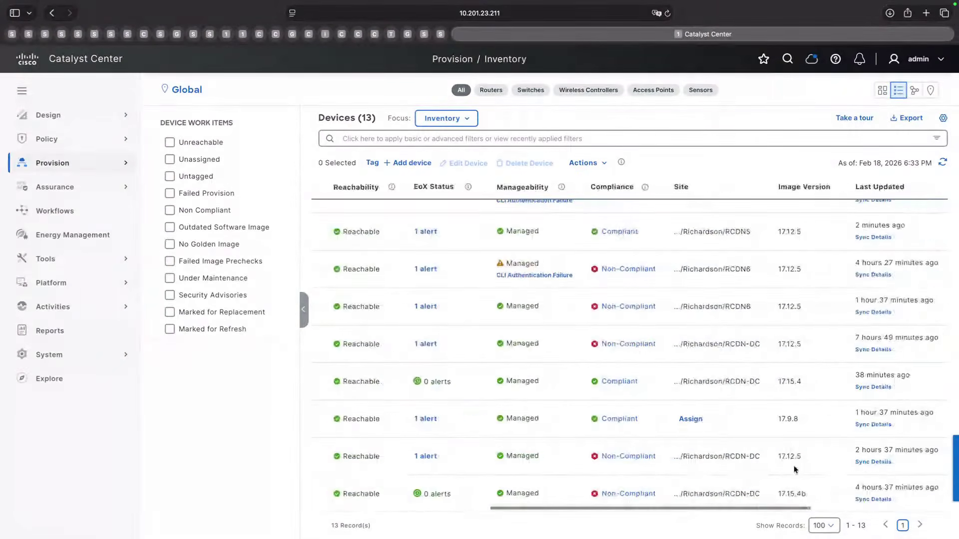
{"action": "scroll", "coordinate": [787, 451], "scroll_direction": "right", "scroll_amount": 5}
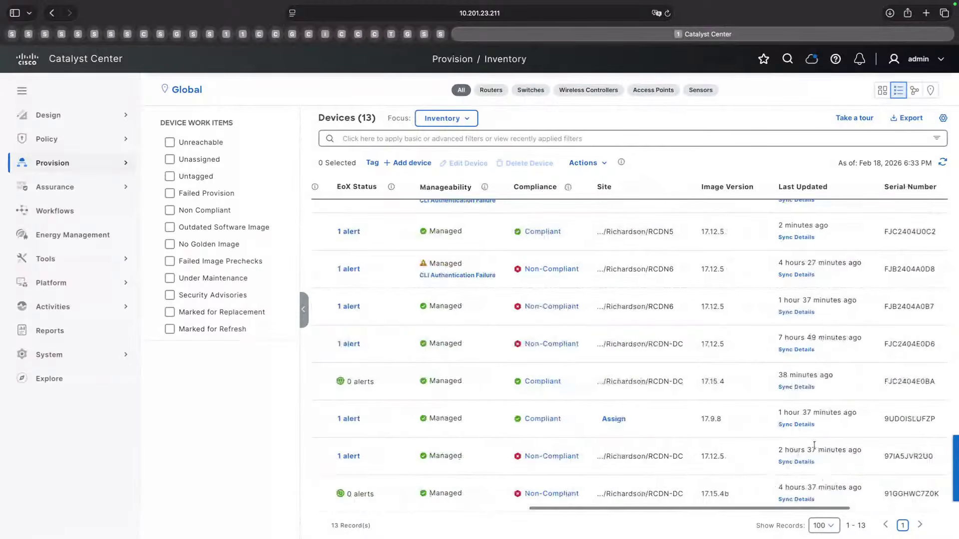
{"action": "scroll", "coordinate": [805, 460], "scroll_direction": "right", "scroll_amount": 3}
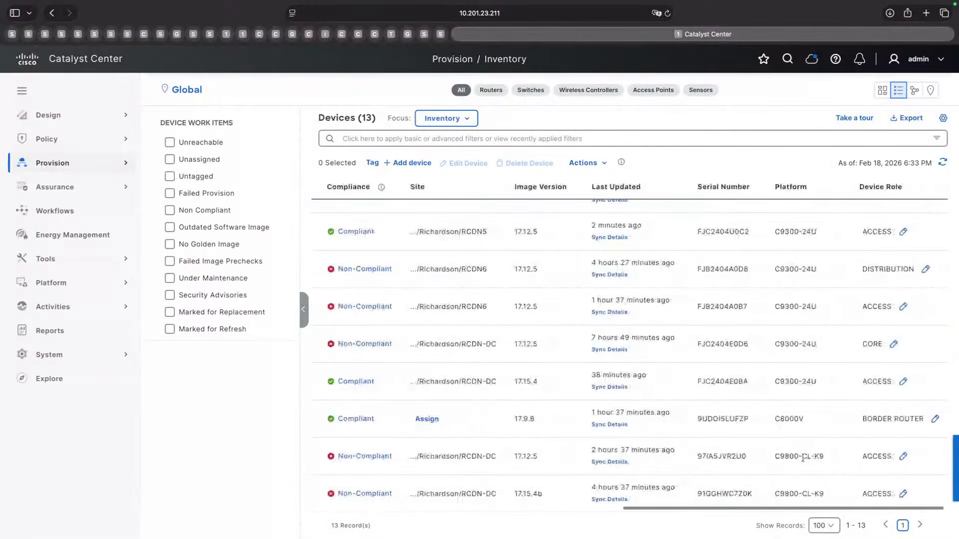
{"action": "scroll", "coordinate": [808, 467], "scroll_direction": "right", "scroll_amount": 1}
{"action": "scroll", "coordinate": [808, 467], "scroll_direction": "up", "scroll_amount": 1}
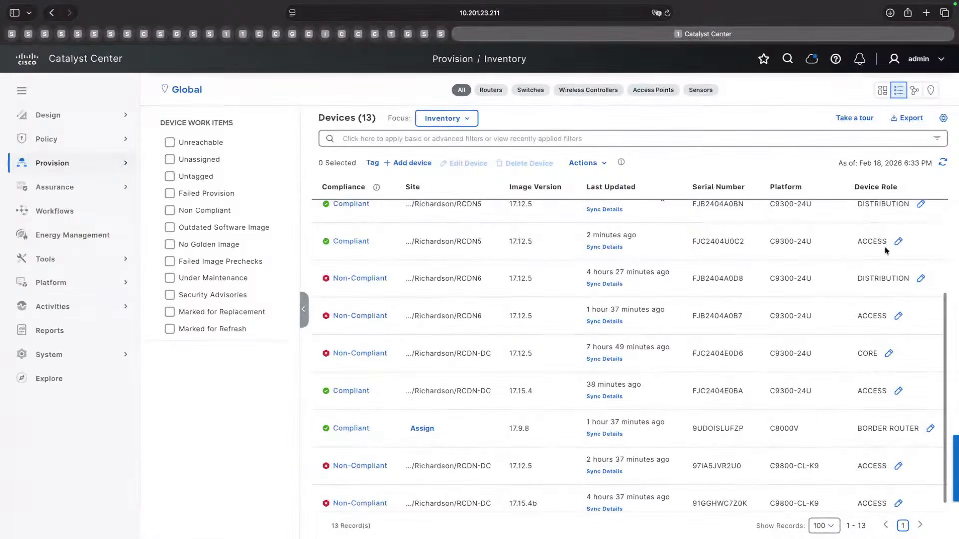
{"action": "left_click", "coordinate": [898, 465]}
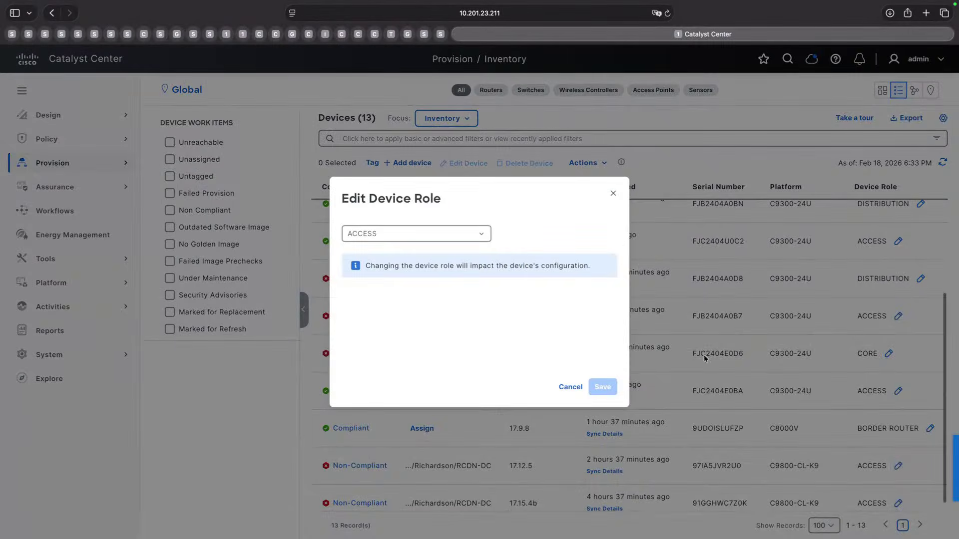
{"action": "left_click", "coordinate": [447, 237]}
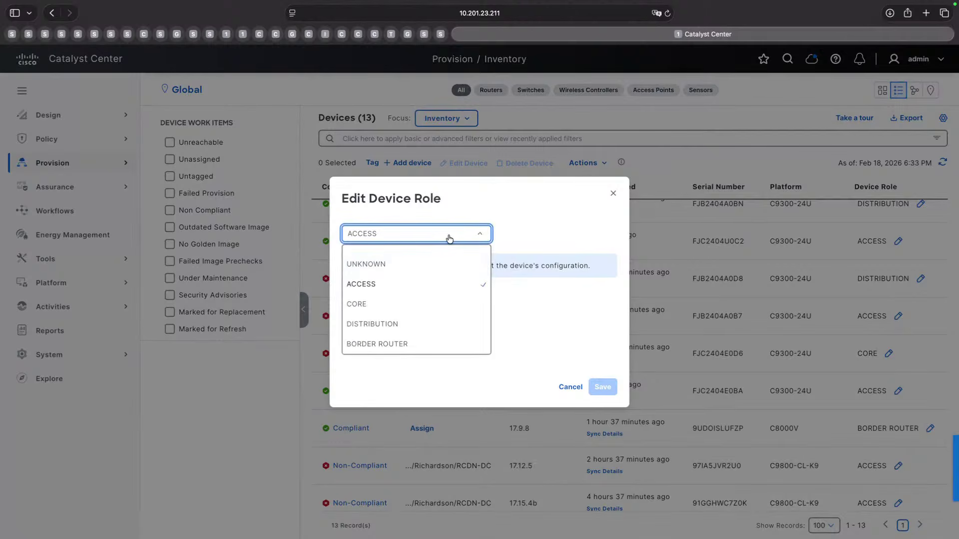
{"action": "left_click", "coordinate": [594, 197]}
{"action": "left_click", "coordinate": [613, 193]}
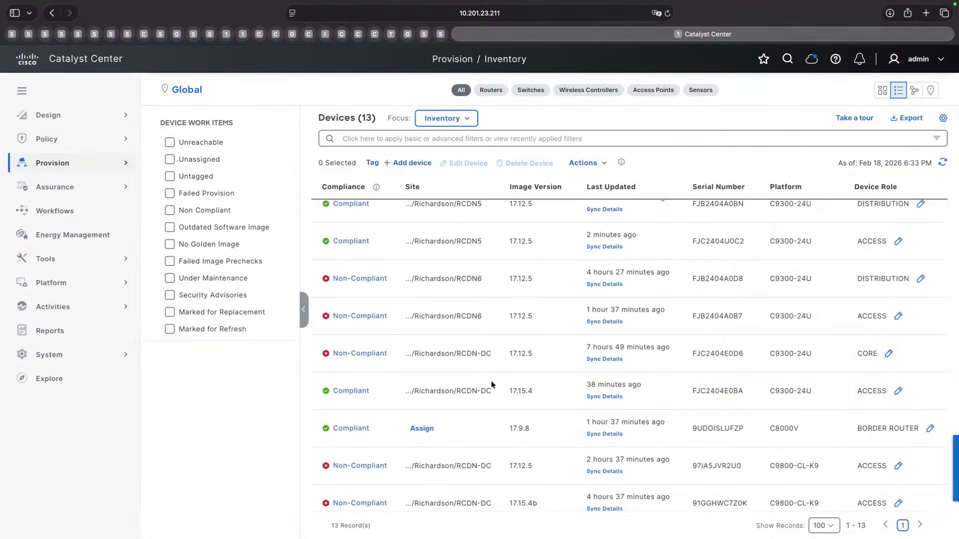
{"action": "scroll", "coordinate": [491, 383], "scroll_direction": "left", "scroll_amount": 10}
{"action": "scroll", "coordinate": [490, 381], "scroll_direction": "left", "scroll_amount": 5}
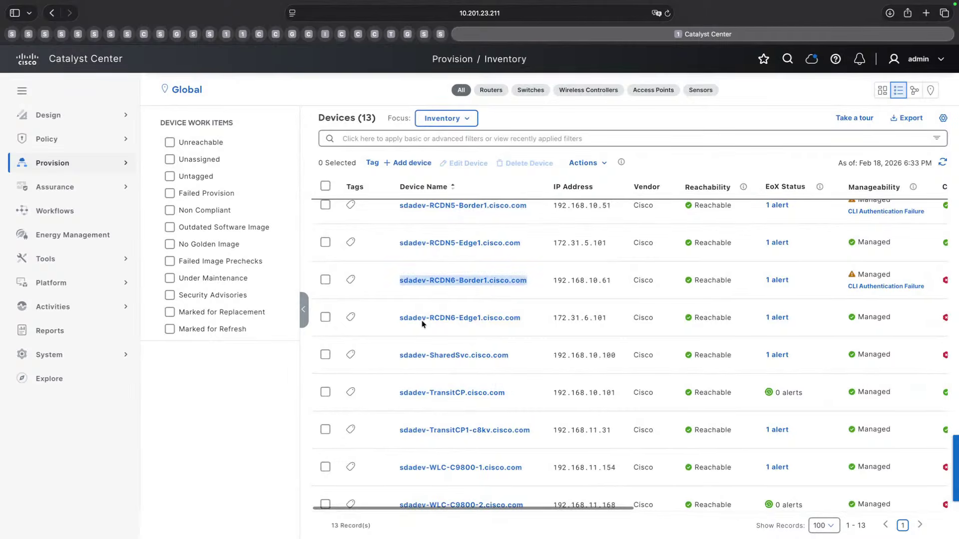
{"action": "triple_click", "coordinate": [465, 391]}
{"action": "triple_click", "coordinate": [518, 320]}
{"action": "scroll", "coordinate": [519, 277], "scroll_direction": "right", "scroll_amount": 10}
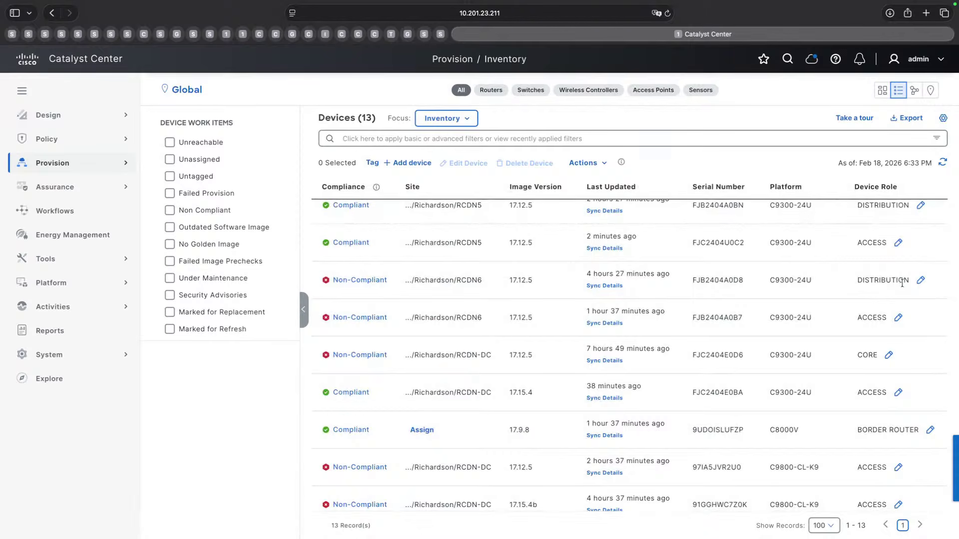
{"action": "scroll", "coordinate": [619, 292], "scroll_direction": "left", "scroll_amount": 2}
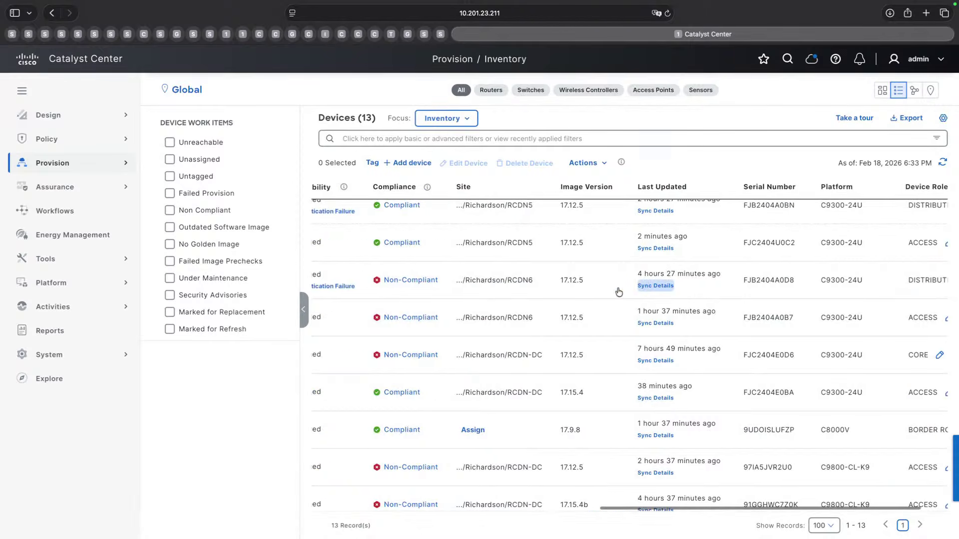
{"action": "scroll", "coordinate": [619, 292], "scroll_direction": "left", "scroll_amount": 5}
{"action": "scroll", "coordinate": [619, 292], "scroll_direction": "up", "scroll_amount": 3}
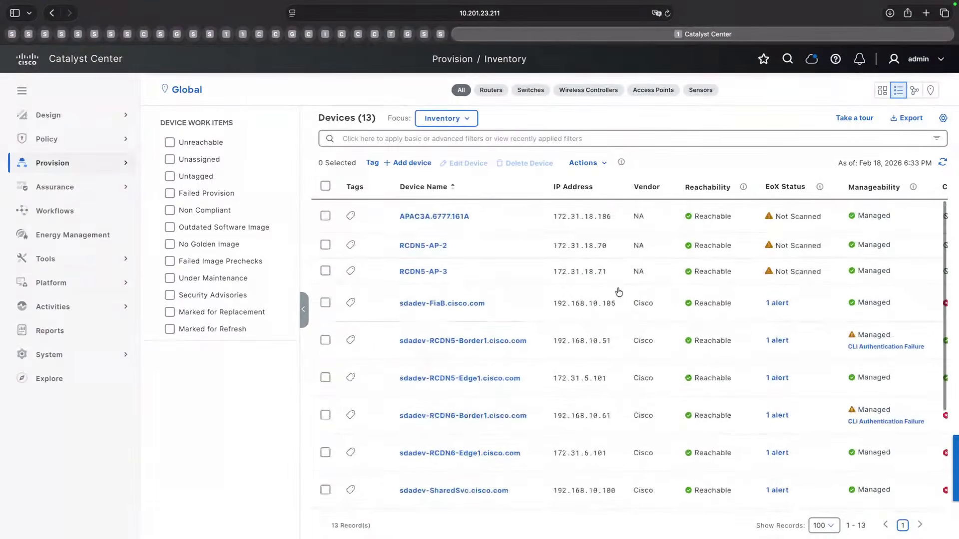
{"action": "left_click", "coordinate": [410, 163]}
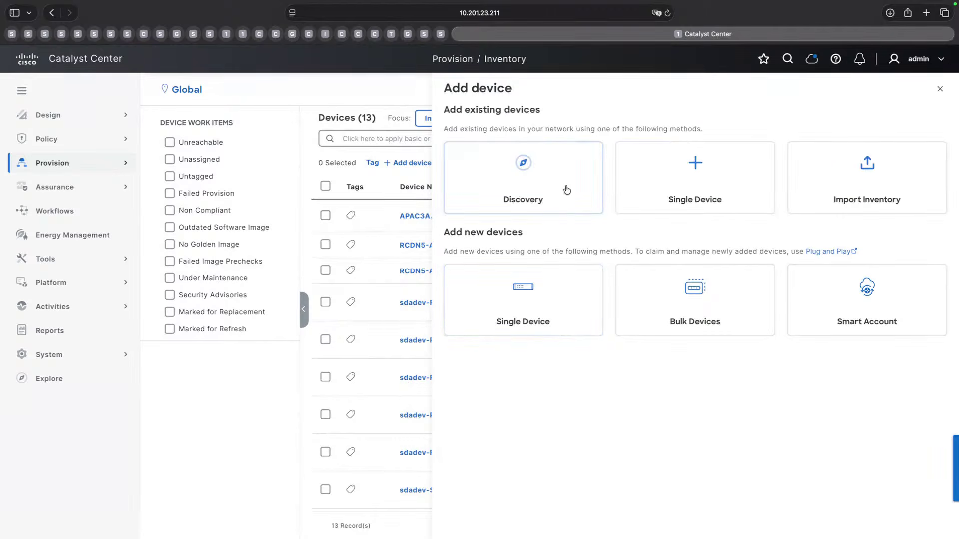
Step: Open the single-device Add Device form, then close it without adding anything
{"action": "left_click", "coordinate": [537, 326]}
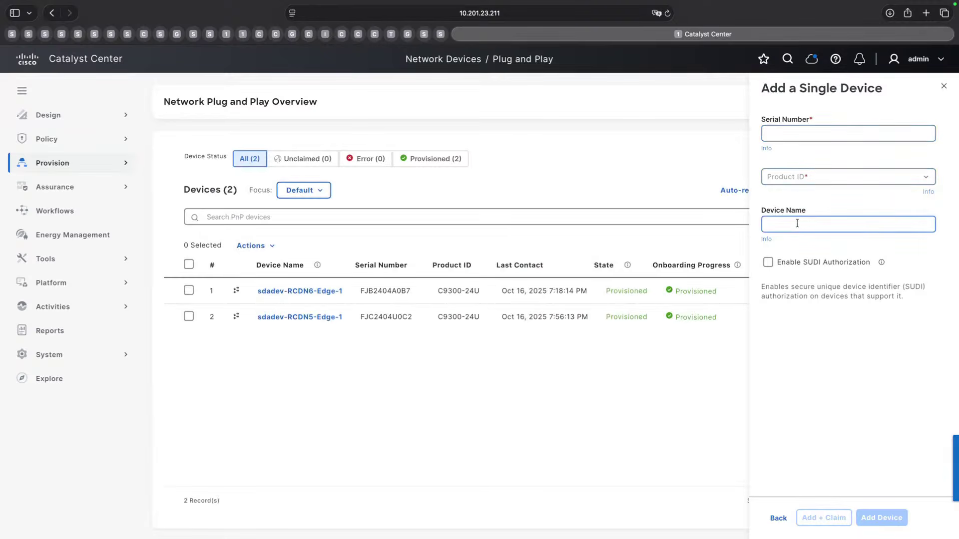
{"action": "mouse_move", "coordinate": [883, 262]}
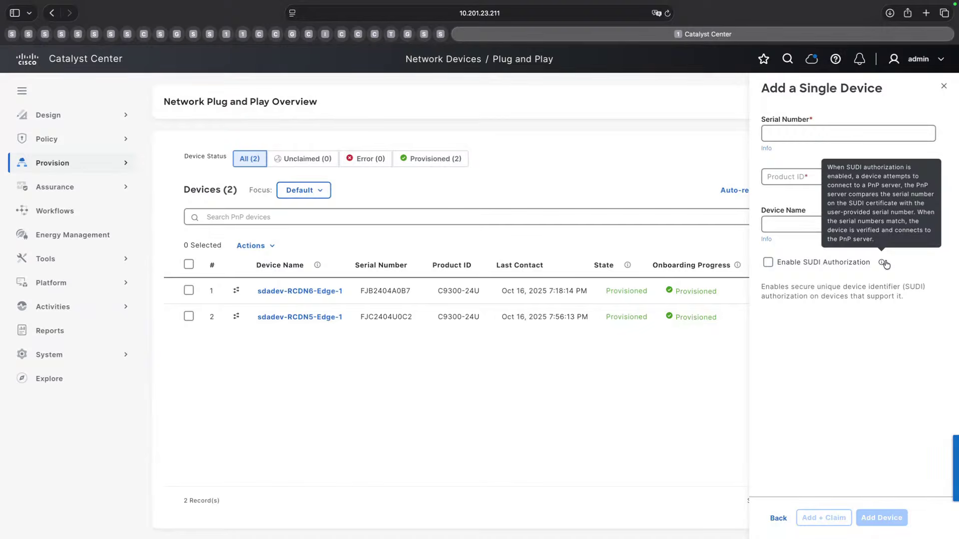
{"action": "left_click", "coordinate": [943, 86]}
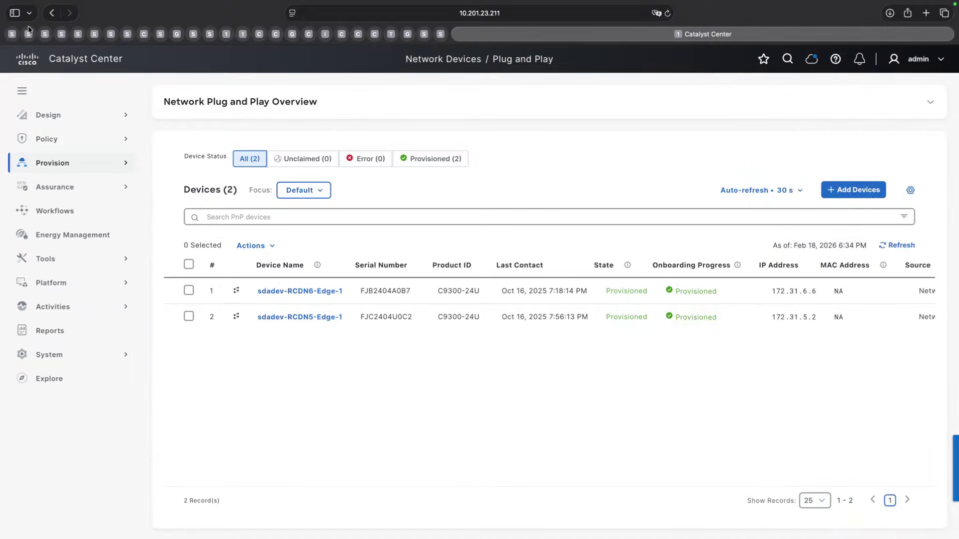
Step: Return to the device inventory and choose to add devices in bulk
{"action": "left_click", "coordinate": [120, 162]}
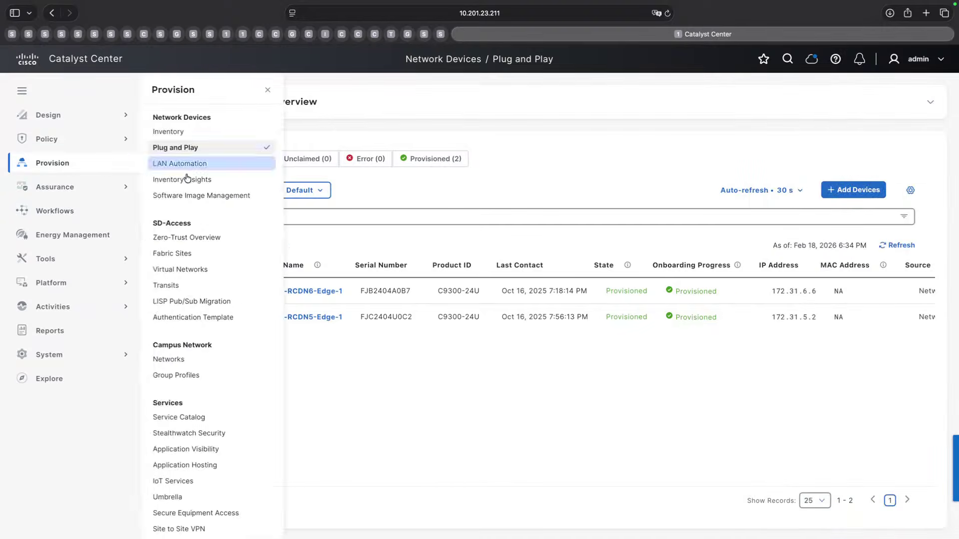
{"action": "left_click", "coordinate": [217, 132]}
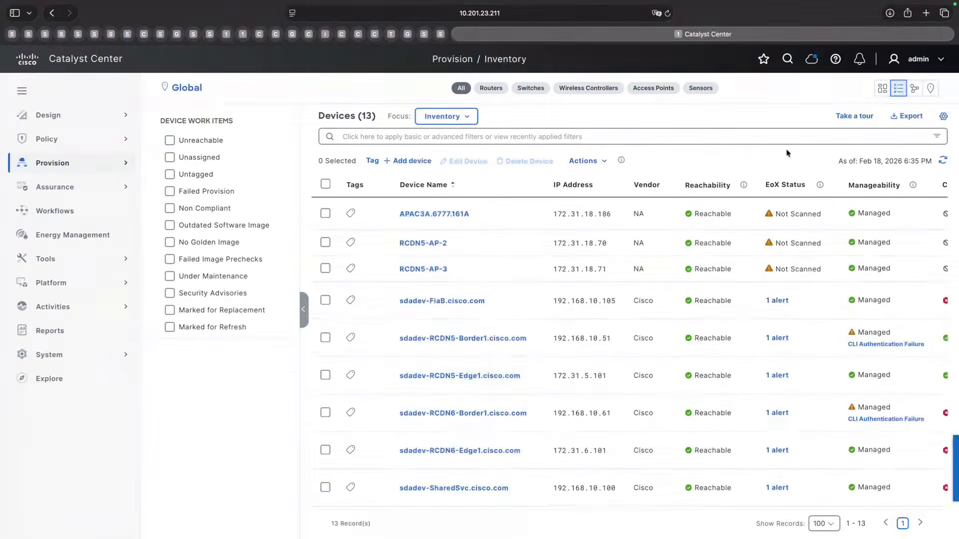
{"action": "left_click", "coordinate": [418, 196]}
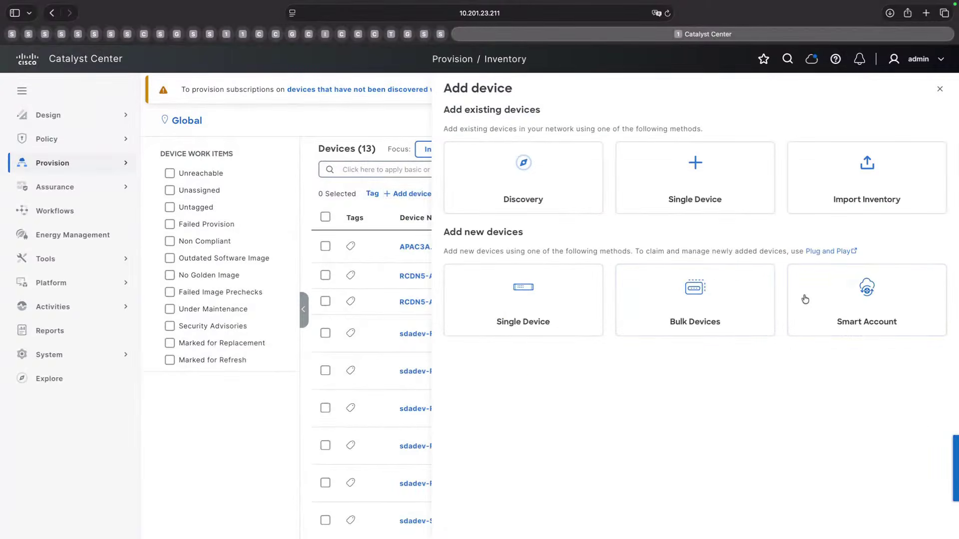
{"action": "left_click", "coordinate": [724, 302]}
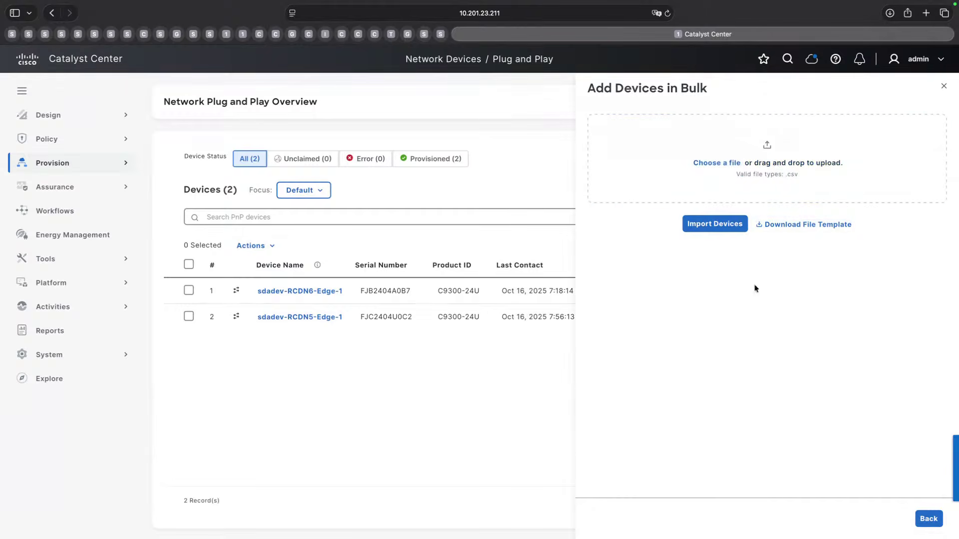
Step: Switch to the DeviceImportTemplate workbook open in Excel
{"action": "key", "text": "super+Tab"}
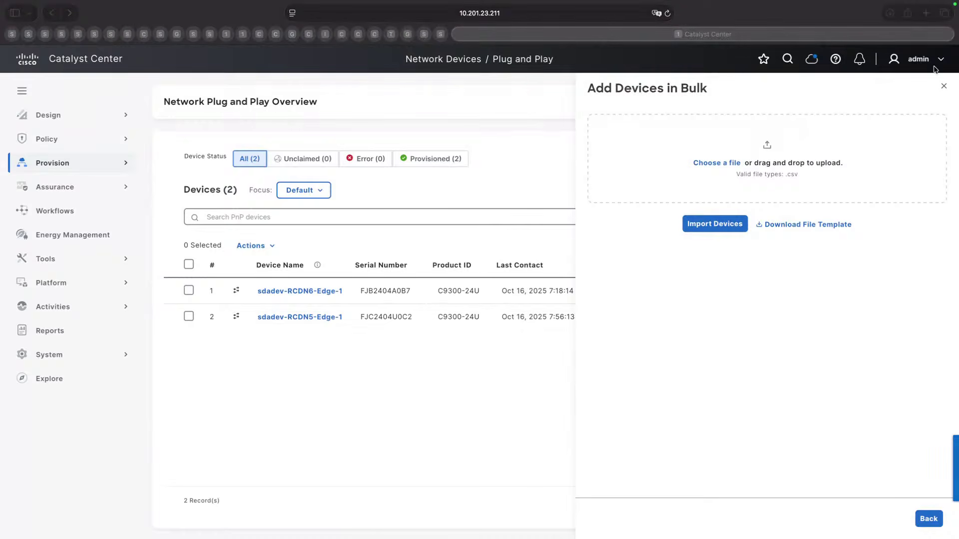
{"action": "mouse_move", "coordinate": [1, 3]}
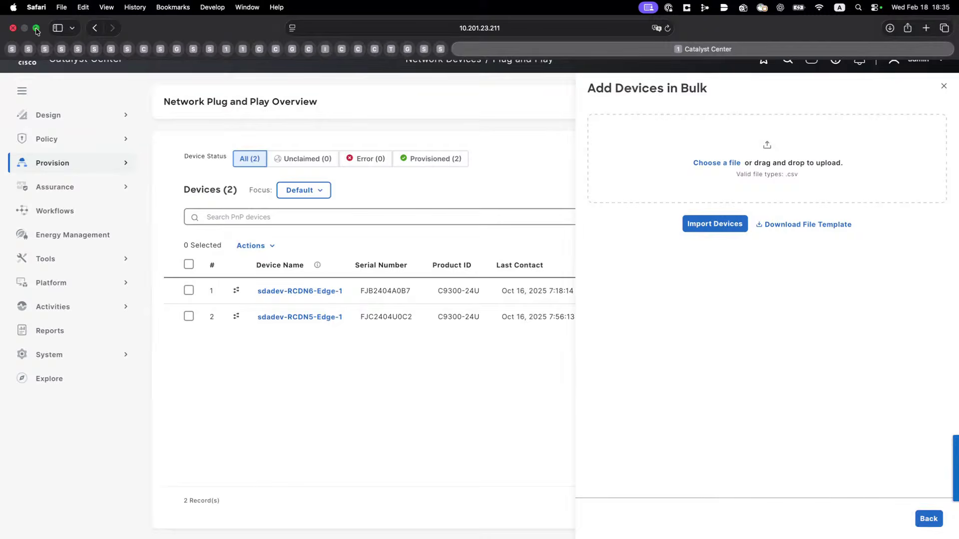
{"action": "mouse_move", "coordinate": [36, 28]}
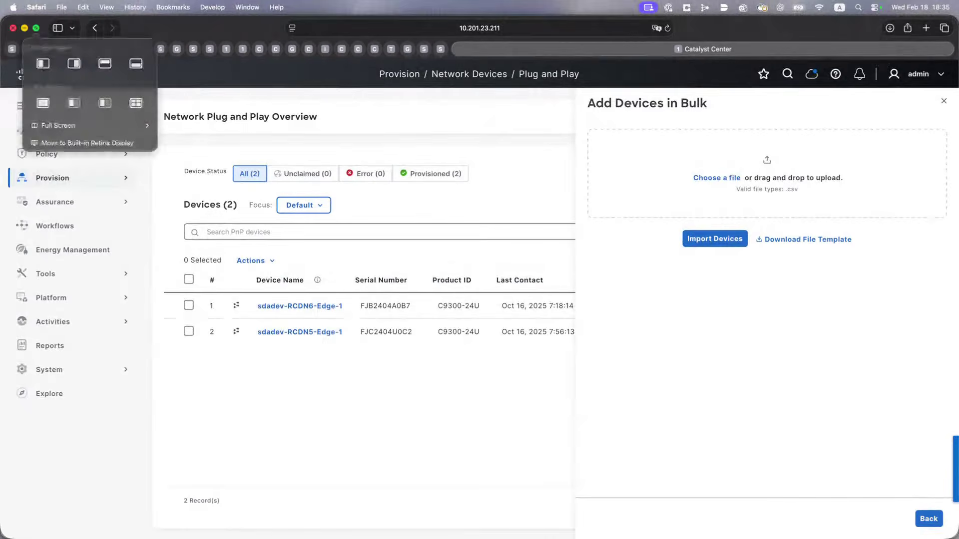
{"action": "left_click_drag", "start_coordinate": [958, 42], "coordinate": [702, 77]}
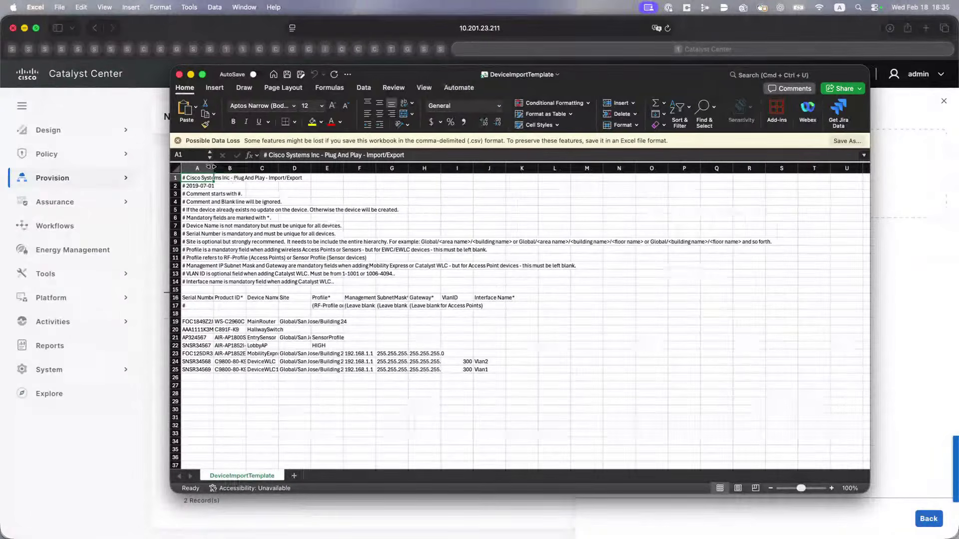
Step: Widen columns A, B and D to show full serial numbers, product IDs and site paths
{"action": "left_click_drag", "start_coordinate": [213, 167], "coordinate": [245, 167]}
{"action": "left_click", "coordinate": [233, 329]}
{"action": "left_click_drag", "start_coordinate": [276, 166], "coordinate": [355, 167]}
{"action": "left_click", "coordinate": [272, 338]}
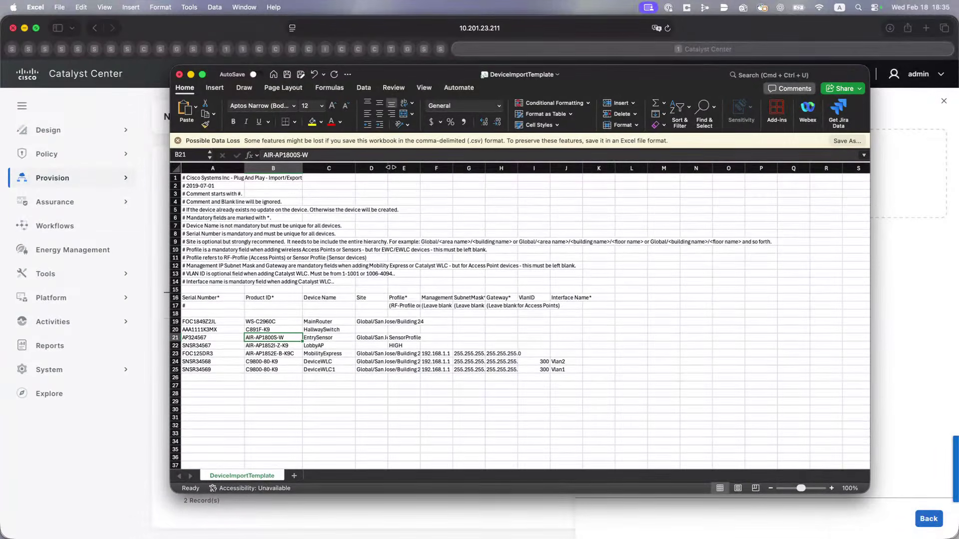
{"action": "left_click_drag", "start_coordinate": [388, 167], "coordinate": [479, 167]}
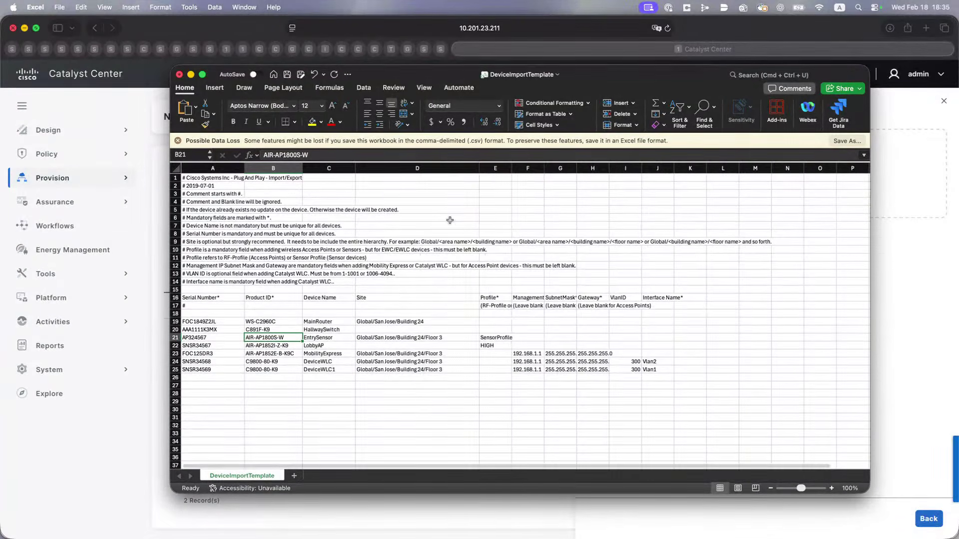
Step: Review the Profile*, ManagementIP*, Gateway* and Interface Name* headings, then close the workbook and panel
{"action": "left_click", "coordinate": [505, 298]}
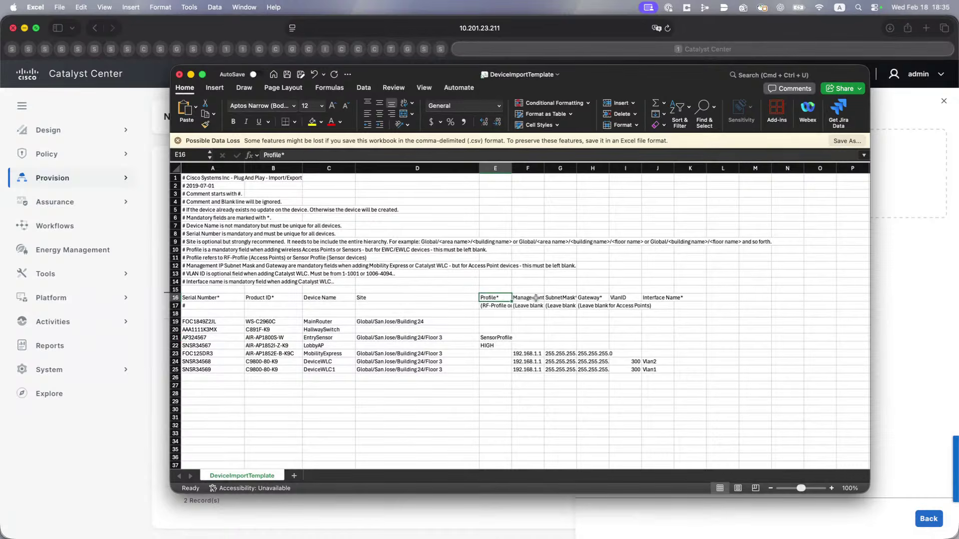
{"action": "left_click", "coordinate": [536, 299]}
{"action": "key", "text": "Right"}
{"action": "key", "text": "Right"}
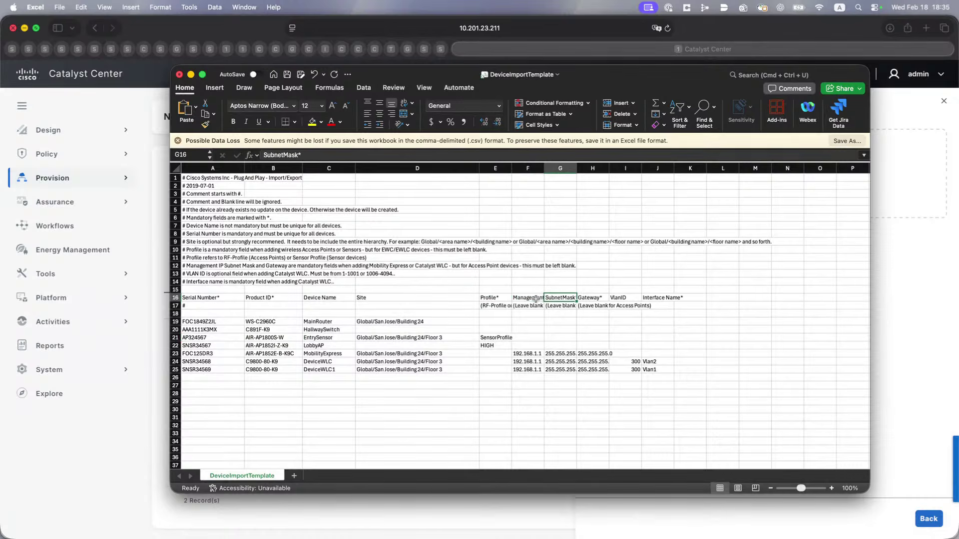
{"action": "key", "text": "Right"}
{"action": "key", "text": "Right"}
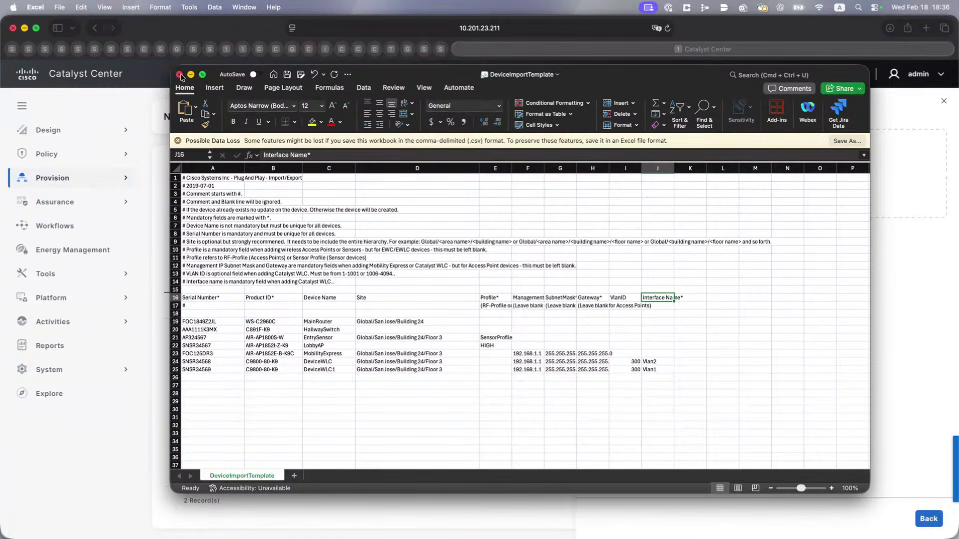
{"action": "left_click", "coordinate": [145, 179]}
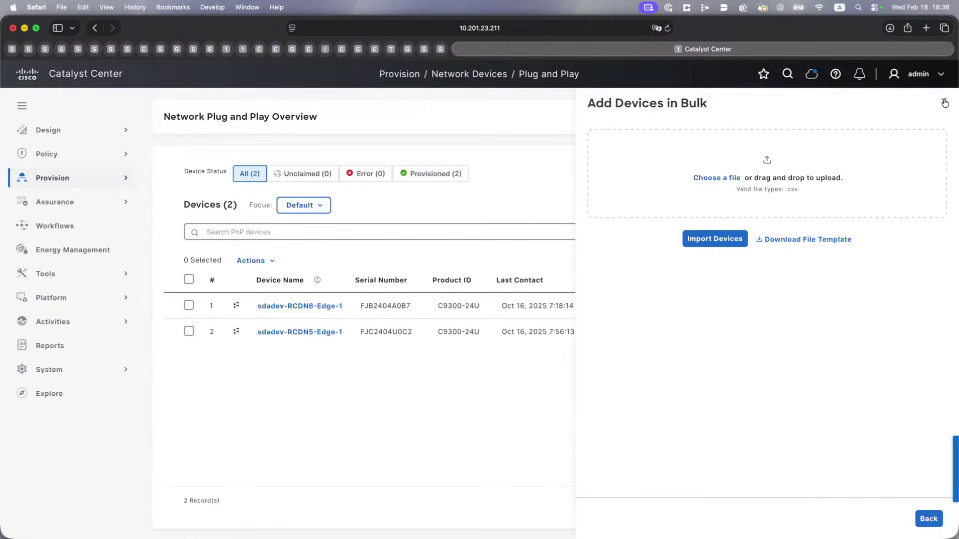
{"action": "left_click", "coordinate": [945, 103]}
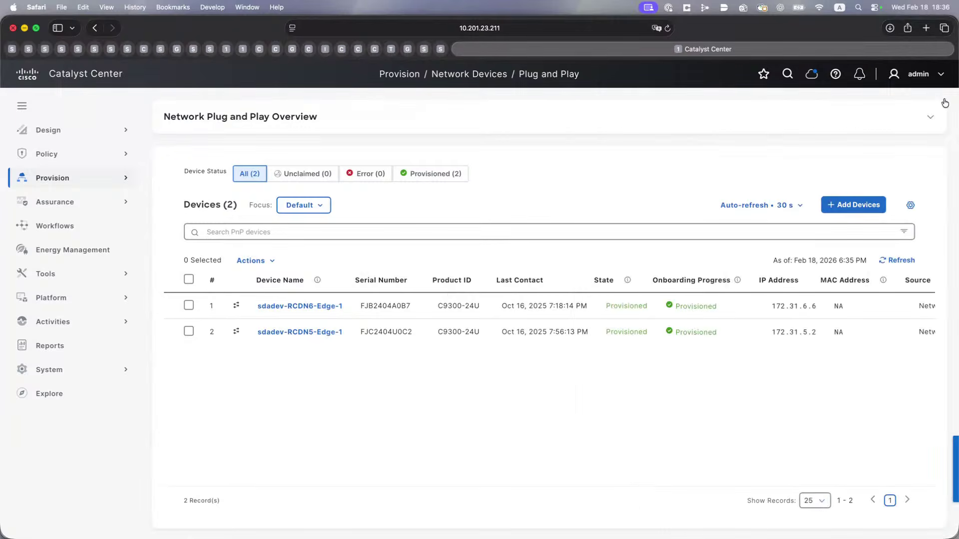
Step: Open Provision > Inventory in the Software Images focus and sort devices by IP address
{"action": "left_click", "coordinate": [118, 175]}
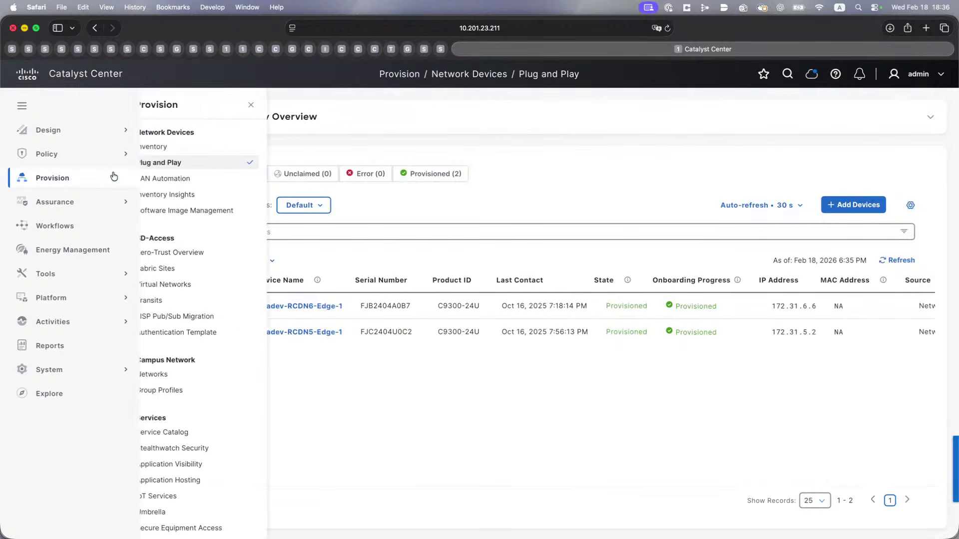
{"action": "left_click", "coordinate": [195, 148]}
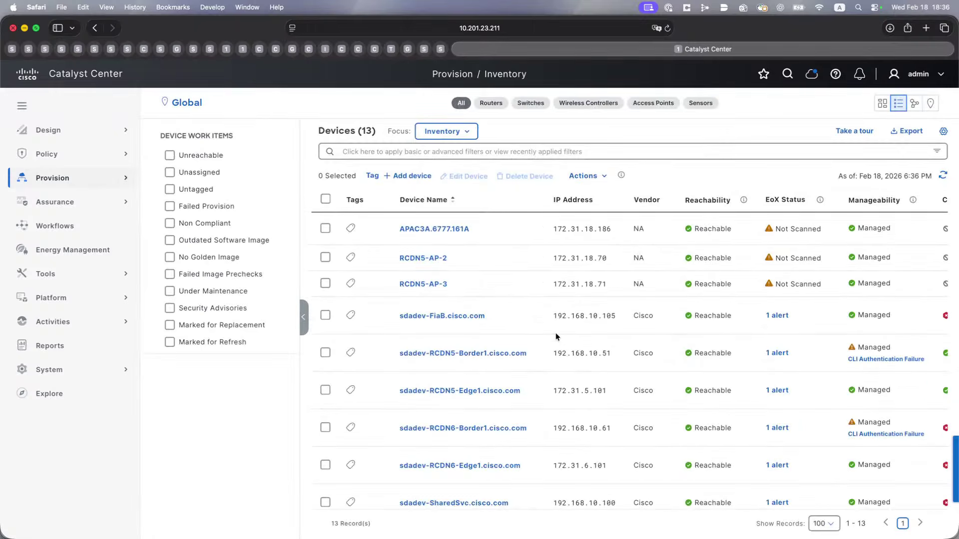
{"action": "scroll", "coordinate": [556, 337], "scroll_direction": "down", "scroll_amount": 4}
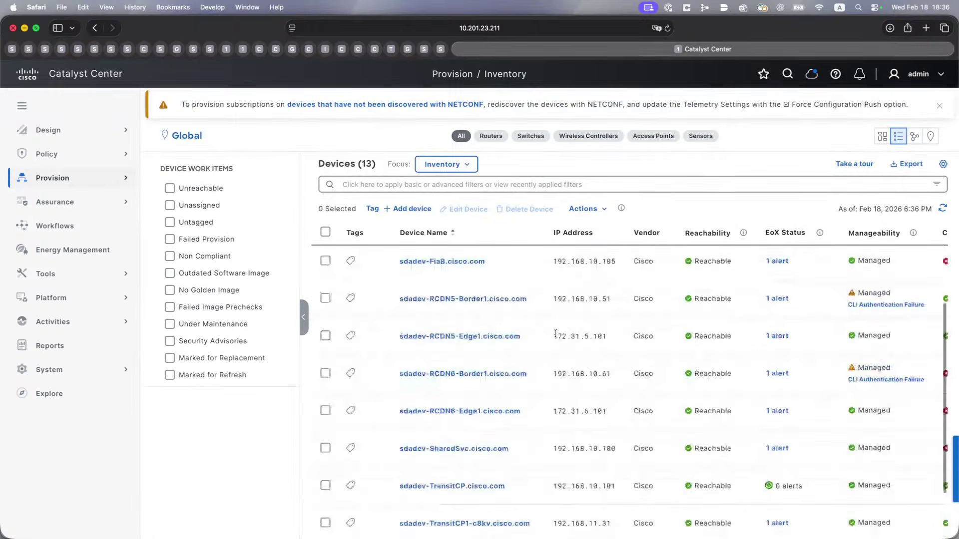
{"action": "left_click", "coordinate": [476, 168]}
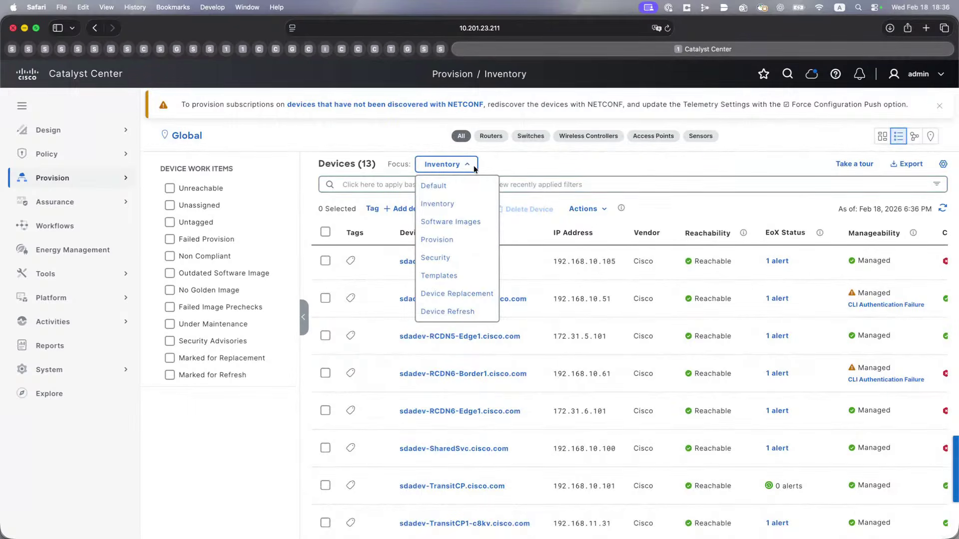
{"action": "left_click", "coordinate": [451, 223]}
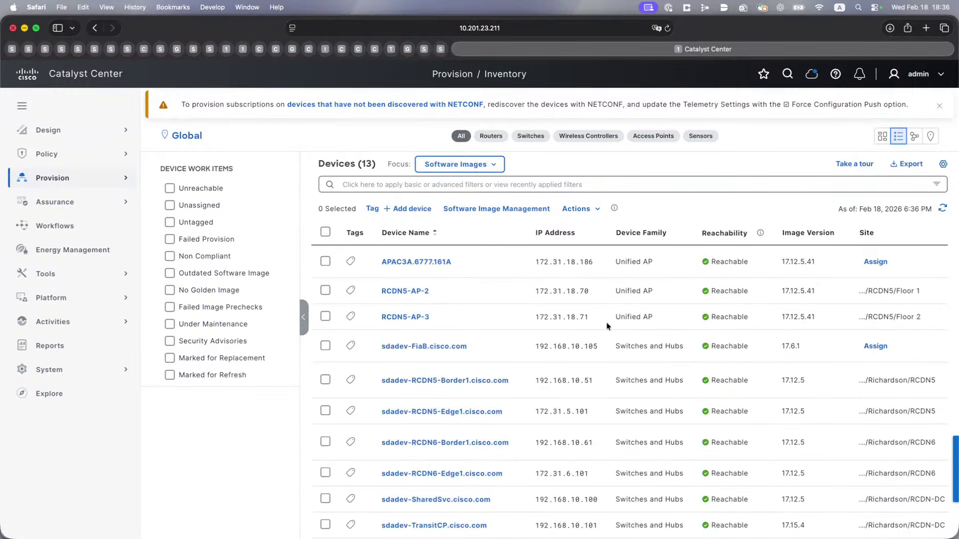
{"action": "scroll", "coordinate": [606, 322], "scroll_direction": "right", "scroll_amount": 10}
{"action": "scroll", "coordinate": [624, 336], "scroll_direction": "left", "scroll_amount": 10}
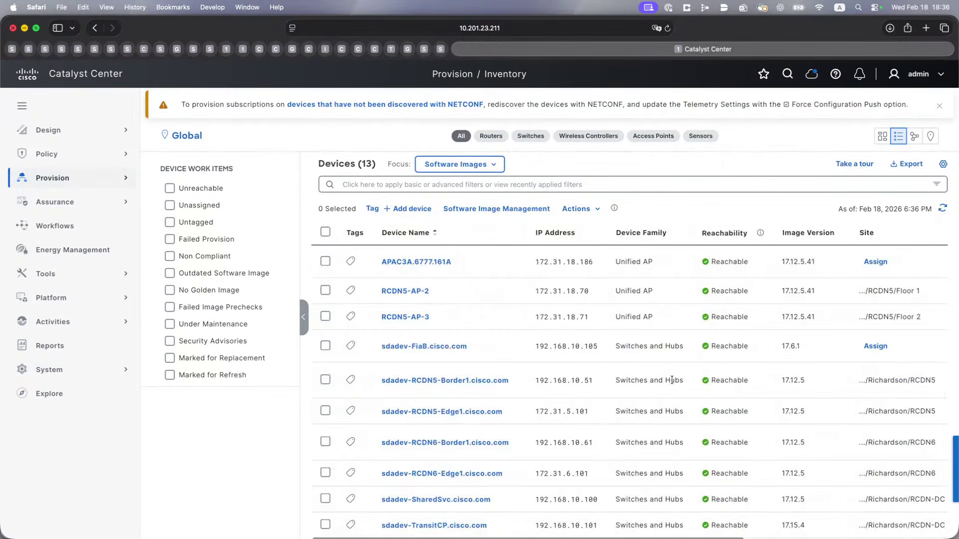
{"action": "scroll", "coordinate": [824, 456], "scroll_direction": "down", "scroll_amount": 3}
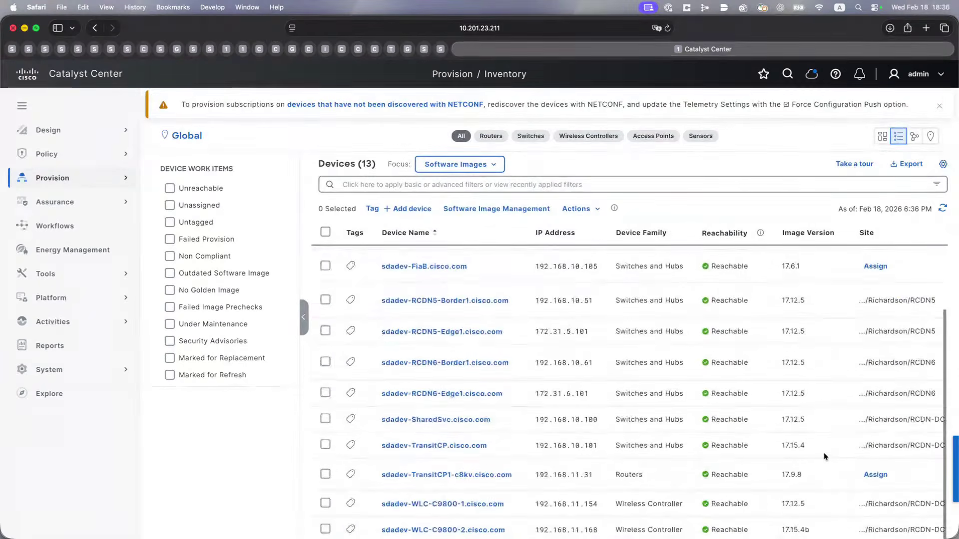
{"action": "left_click", "coordinate": [571, 235]}
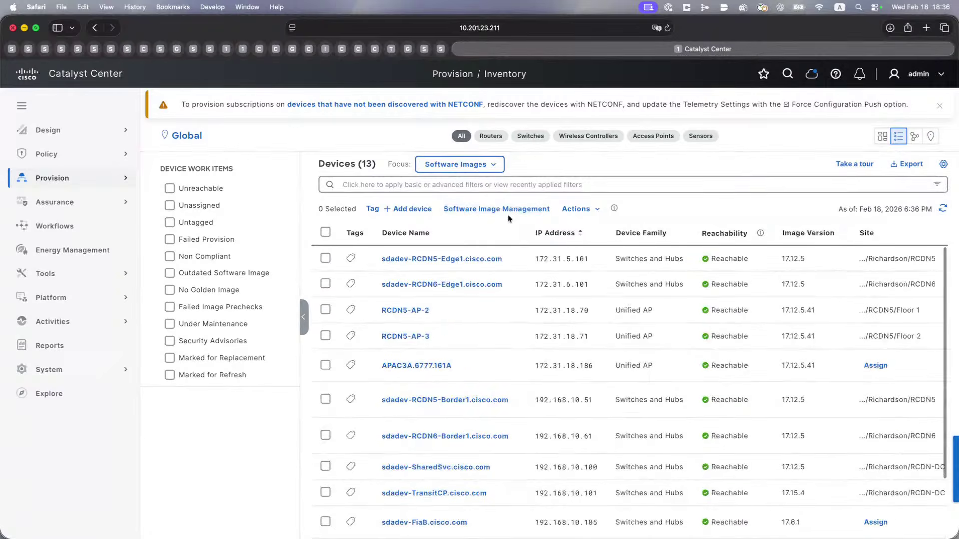
Step: Switch the table focus back to Inventory and scroll through the 13 devices
{"action": "left_click", "coordinate": [460, 164]}
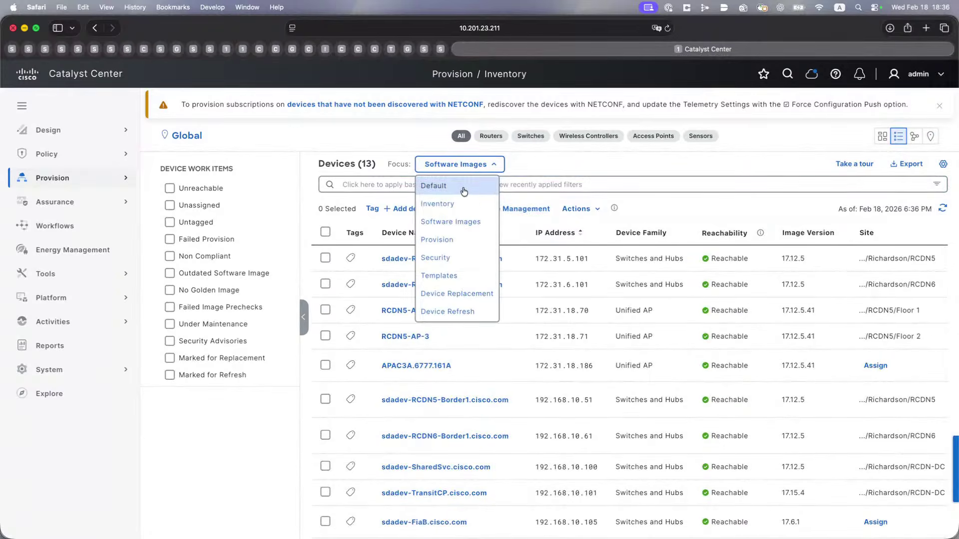
{"action": "left_click", "coordinate": [458, 205]}
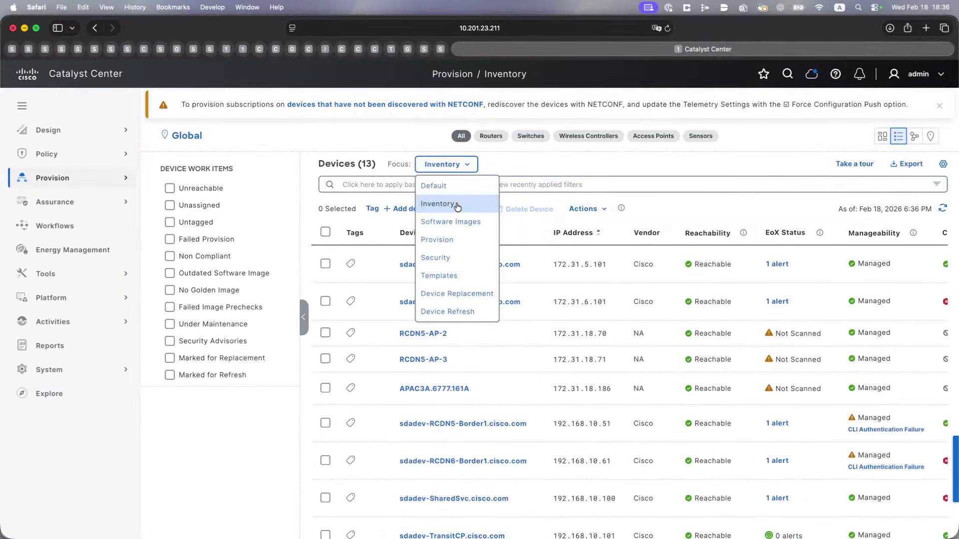
{"action": "left_click", "coordinate": [459, 167]}
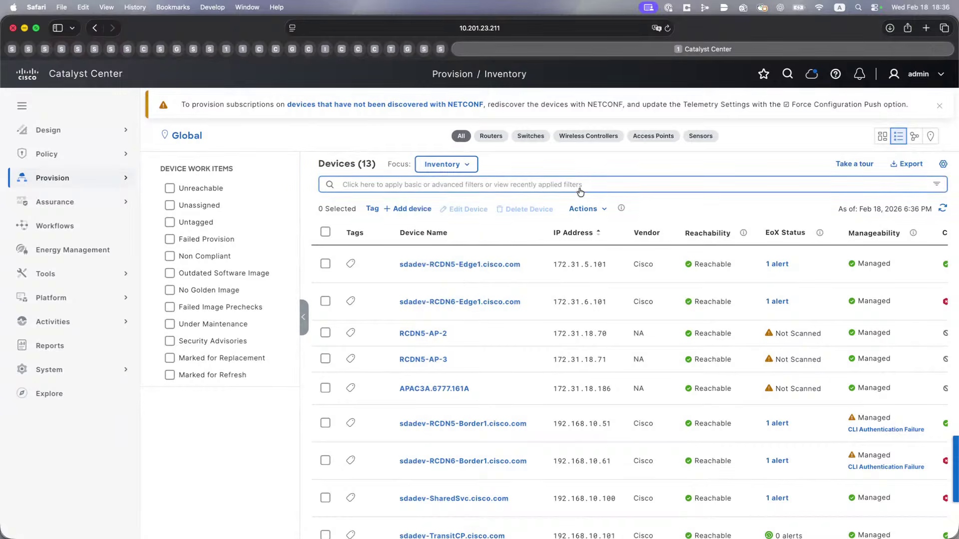
{"action": "scroll", "coordinate": [332, 407], "scroll_direction": "down", "scroll_amount": 3}
{"action": "scroll", "coordinate": [332, 407], "scroll_direction": "right", "scroll_amount": 5}
{"action": "scroll", "coordinate": [494, 477], "scroll_direction": "down", "scroll_amount": 1}
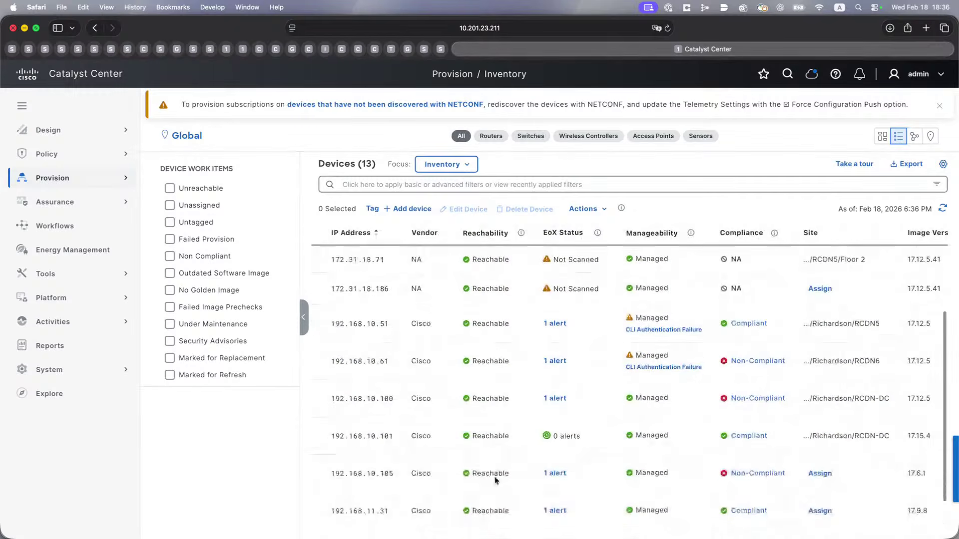
{"action": "scroll", "coordinate": [752, 426], "scroll_direction": "left", "scroll_amount": 5}
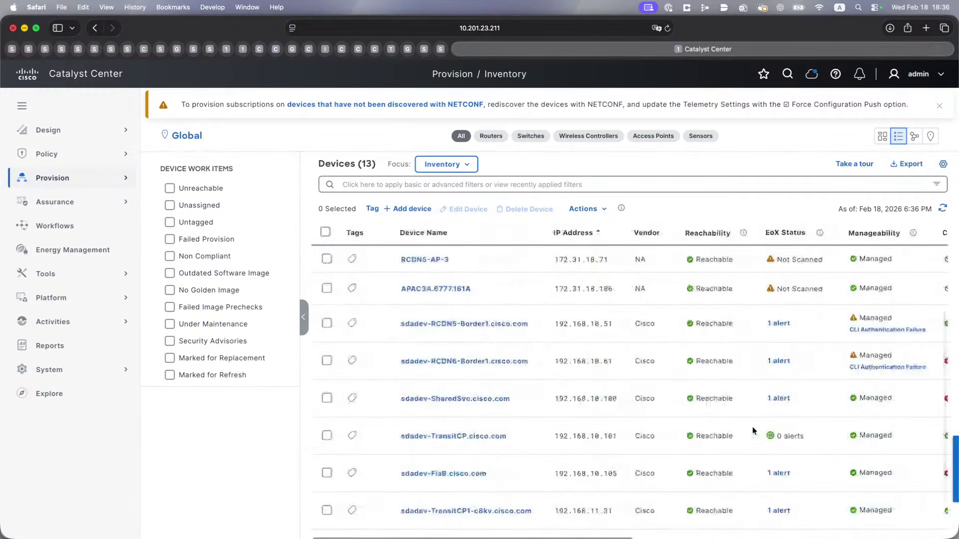
Step: Select sdadev-TransitCP.cisco.com and browse the Actions Inventory, Software Image, Provision and Telemetry submenus
{"action": "left_click", "coordinate": [325, 436]}
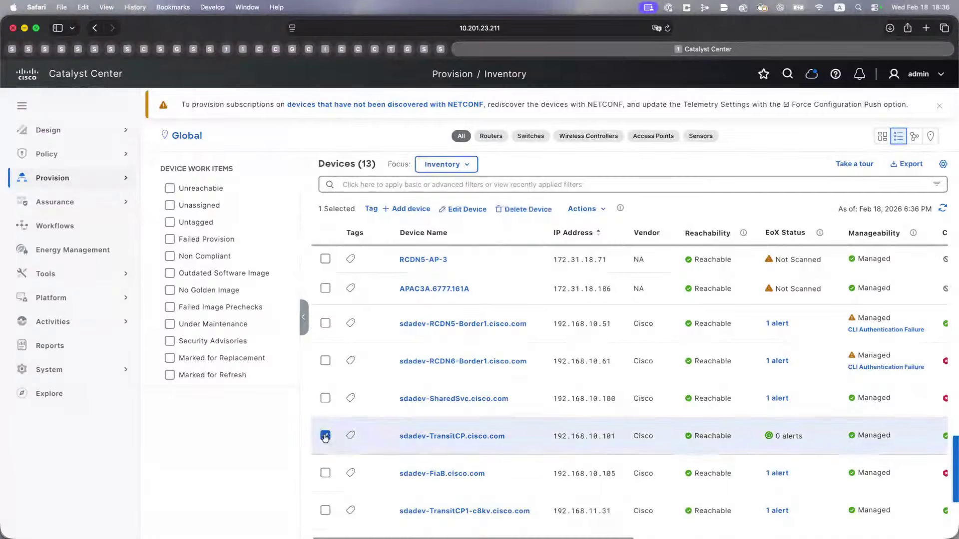
{"action": "left_click", "coordinate": [589, 212]}
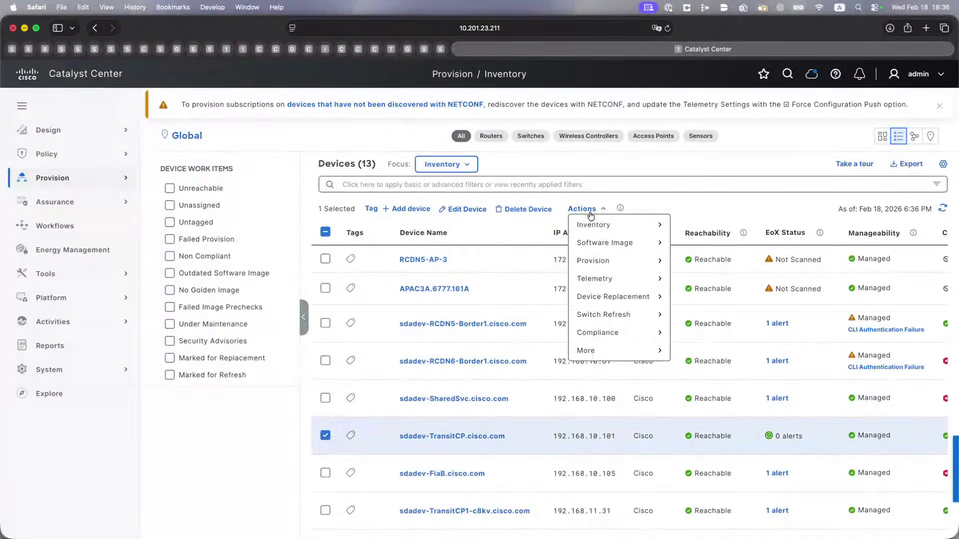
{"action": "mouse_move", "coordinate": [594, 213]}
{"action": "mouse_move", "coordinate": [615, 237]}
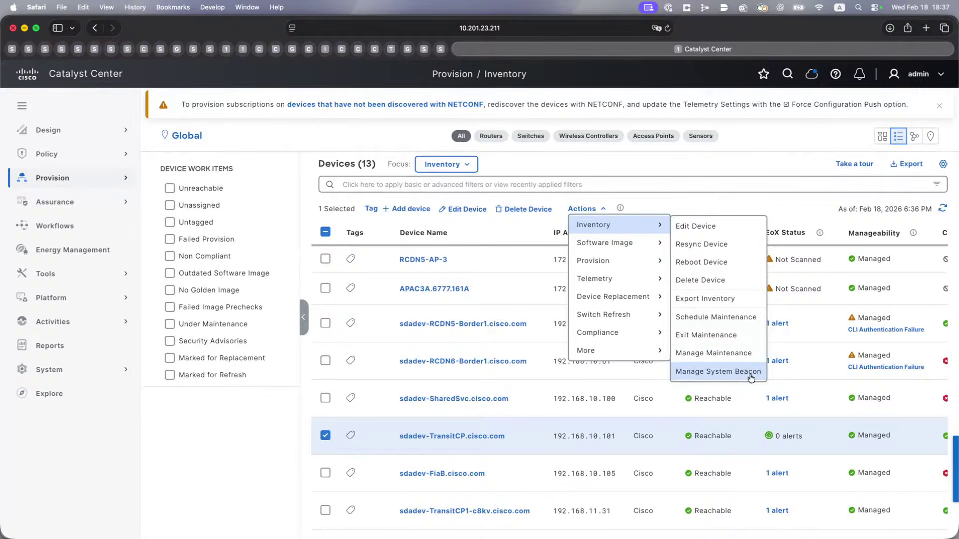
{"action": "mouse_move", "coordinate": [643, 248]}
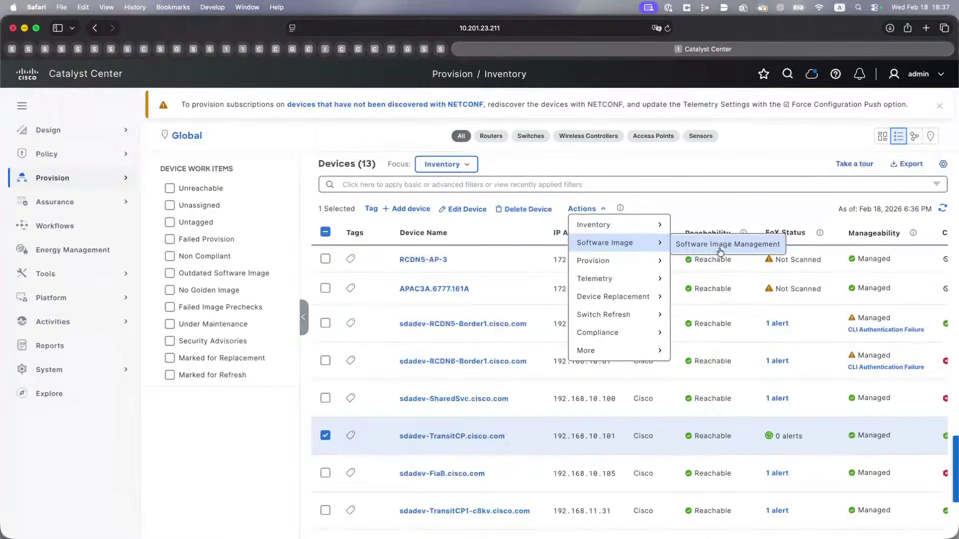
{"action": "mouse_move", "coordinate": [641, 270]}
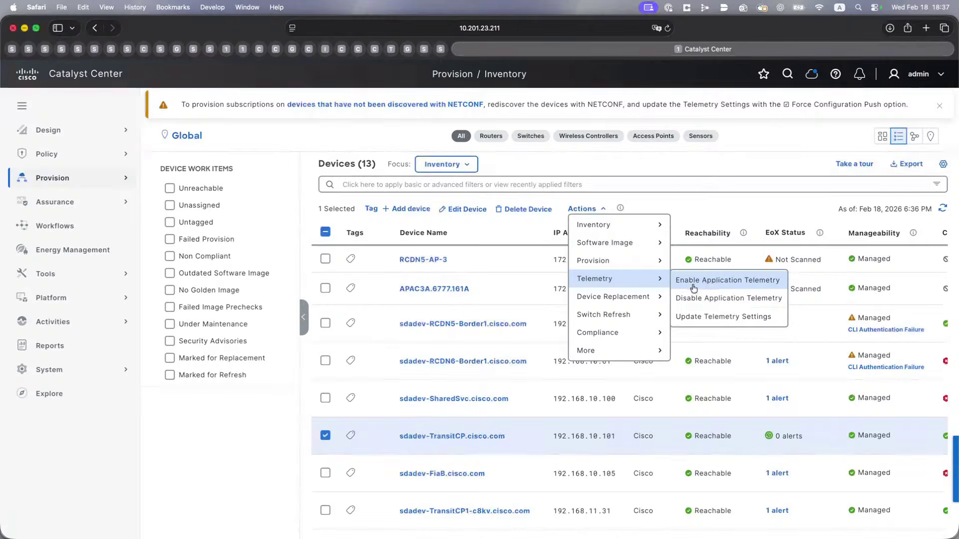
Step: Start Enable Application Telemetry for the switch and dismiss the What's New notice permanently
{"action": "left_click", "coordinate": [706, 280]}
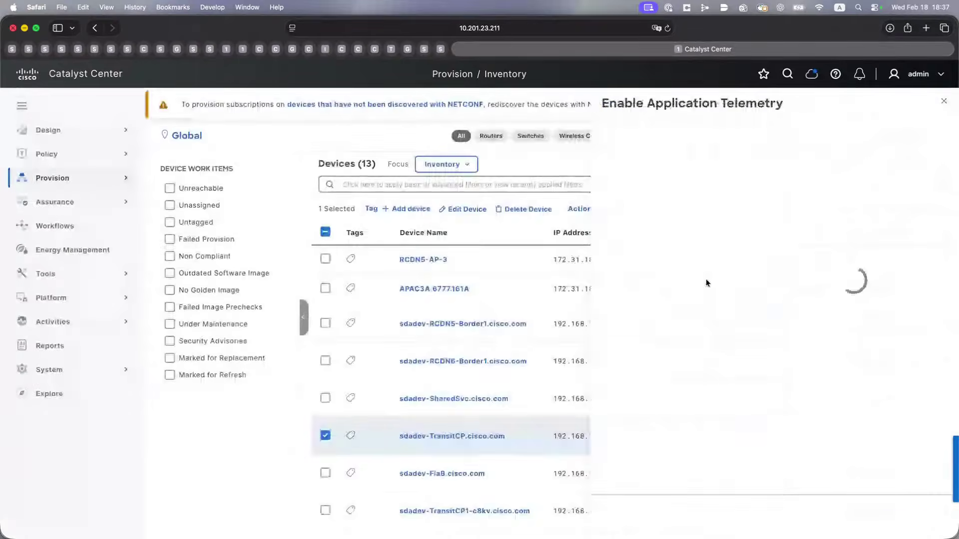
{"action": "left_click_drag", "start_coordinate": [510, 132], "coordinate": [653, 137]}
{"action": "double_click", "coordinate": [653, 137]}
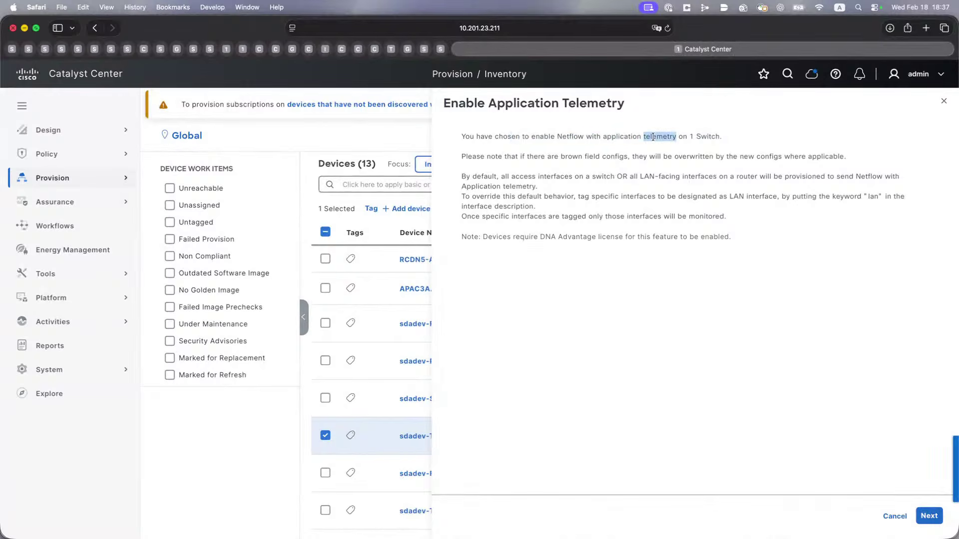
{"action": "left_click", "coordinate": [928, 515]}
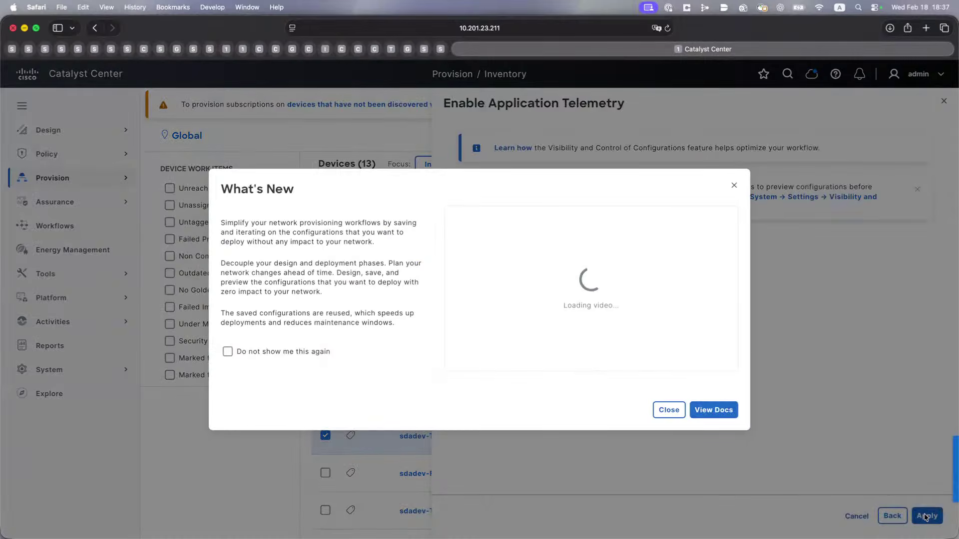
{"action": "left_click", "coordinate": [279, 354]}
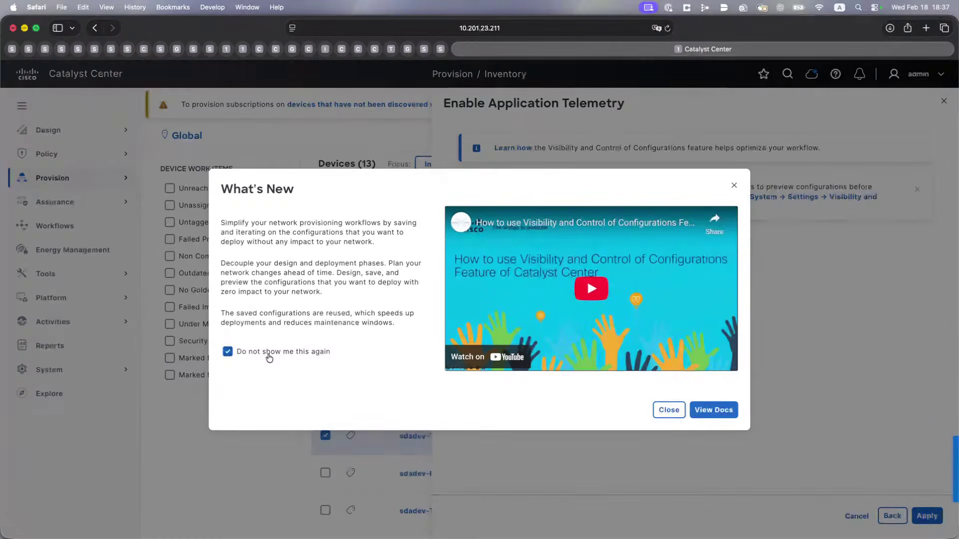
{"action": "left_click", "coordinate": [674, 411]}
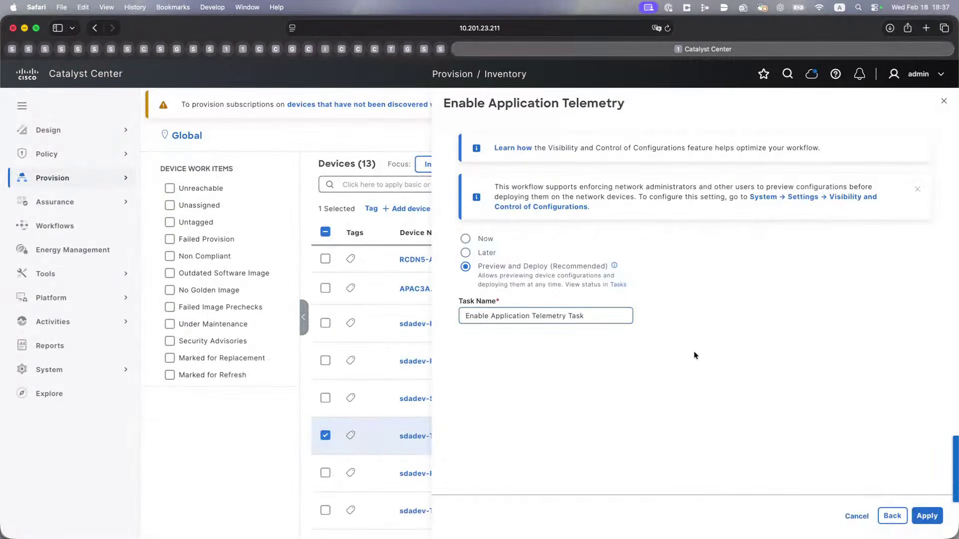
Step: Apply the telemetry settings, pass the initial checks, then deploy and submit immediately
{"action": "left_click", "coordinate": [927, 518]}
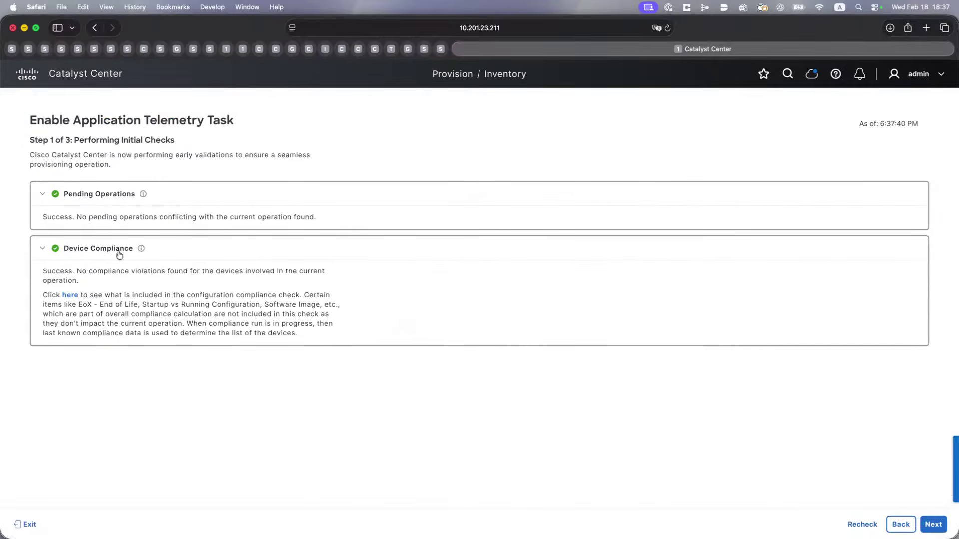
{"action": "left_click", "coordinate": [932, 528]}
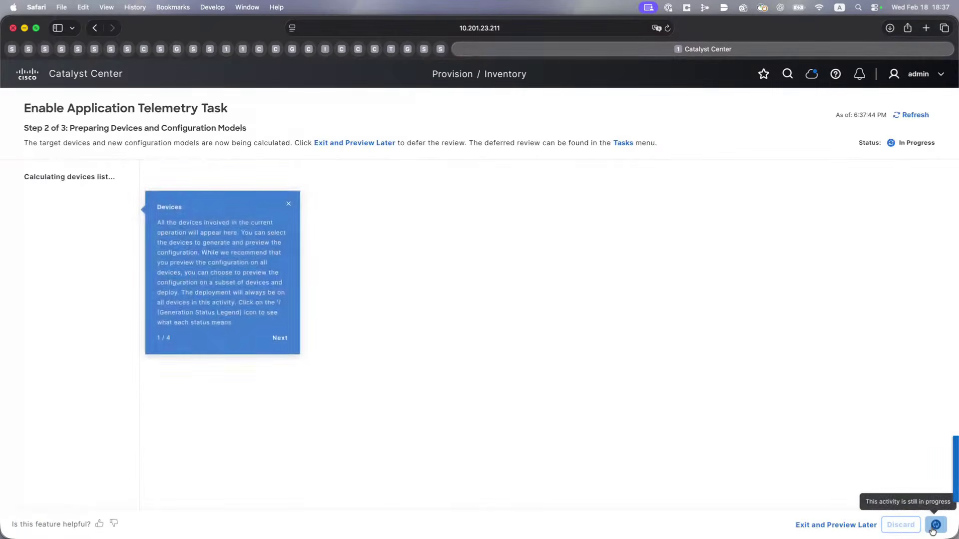
{"action": "left_click", "coordinate": [288, 205]}
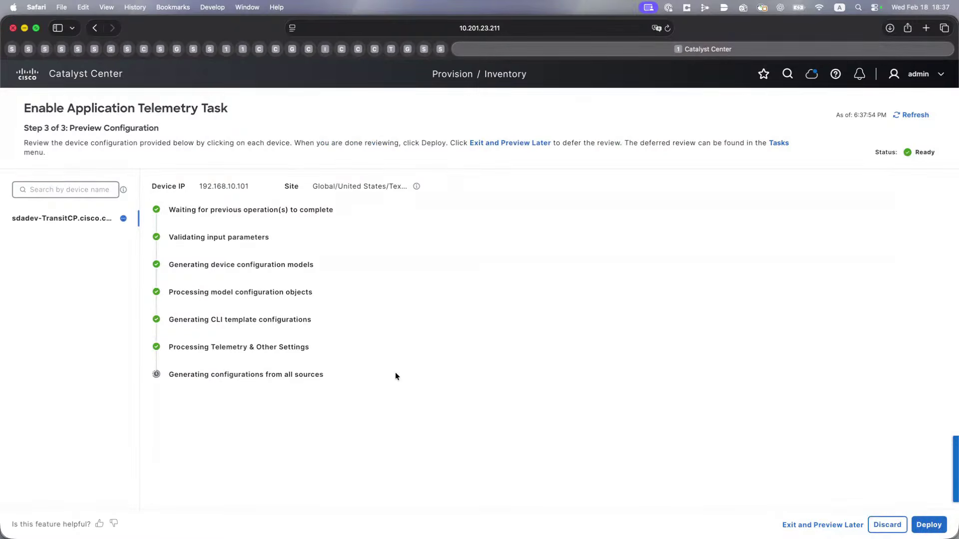
{"action": "left_click", "coordinate": [929, 525]}
{"action": "left_click", "coordinate": [927, 511]}
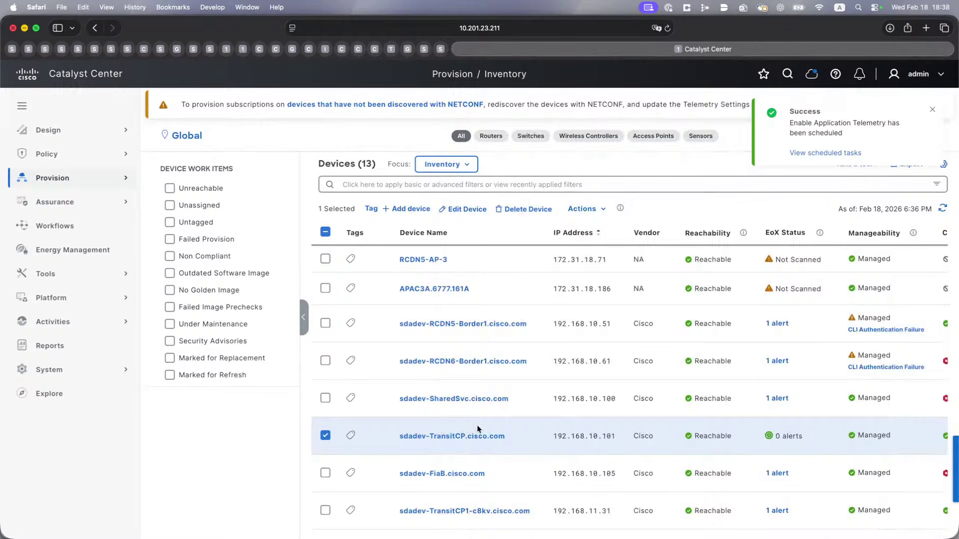
Step: Browse the Actions submenus for sdadev-TransitCP, try More > Command Runner, then bring up its summary card
{"action": "left_click", "coordinate": [596, 210]}
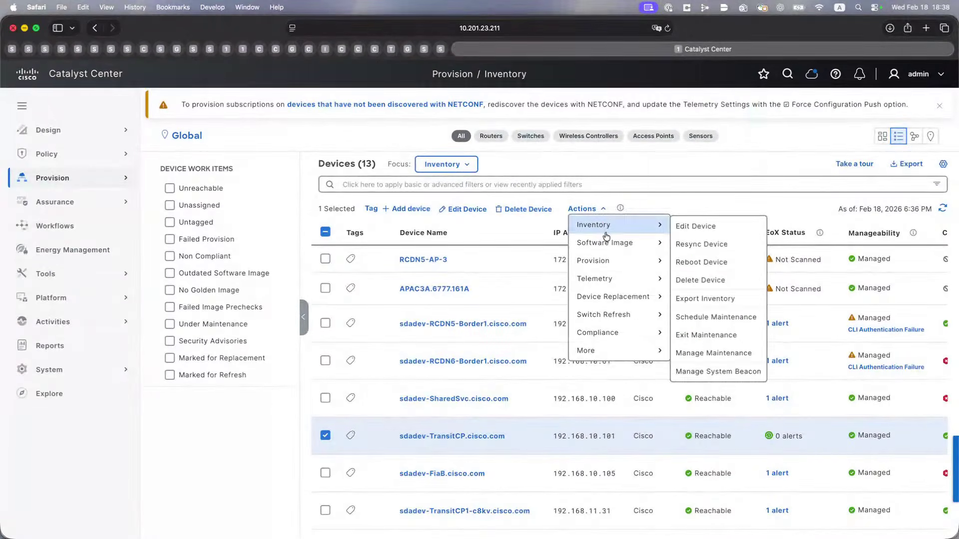
{"action": "mouse_move", "coordinate": [617, 304]}
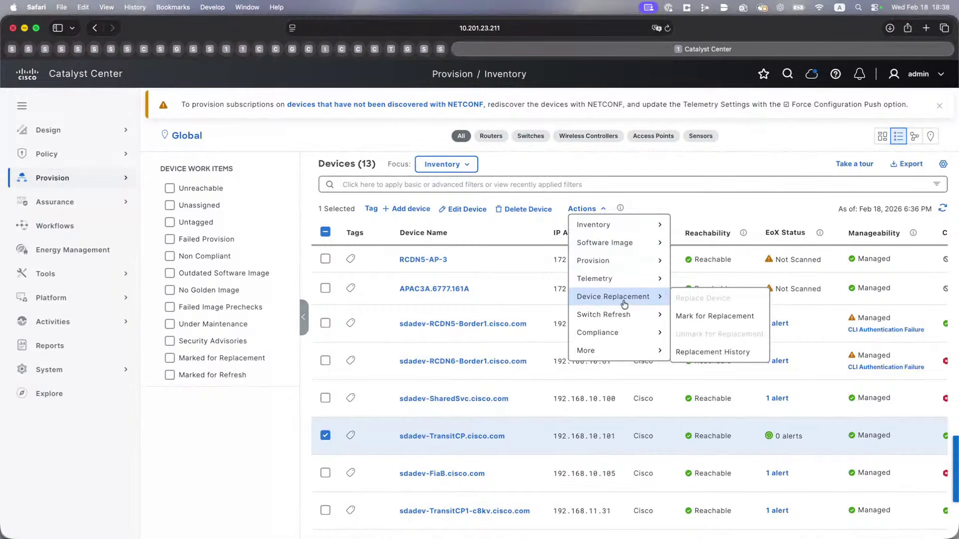
{"action": "mouse_move", "coordinate": [642, 314]}
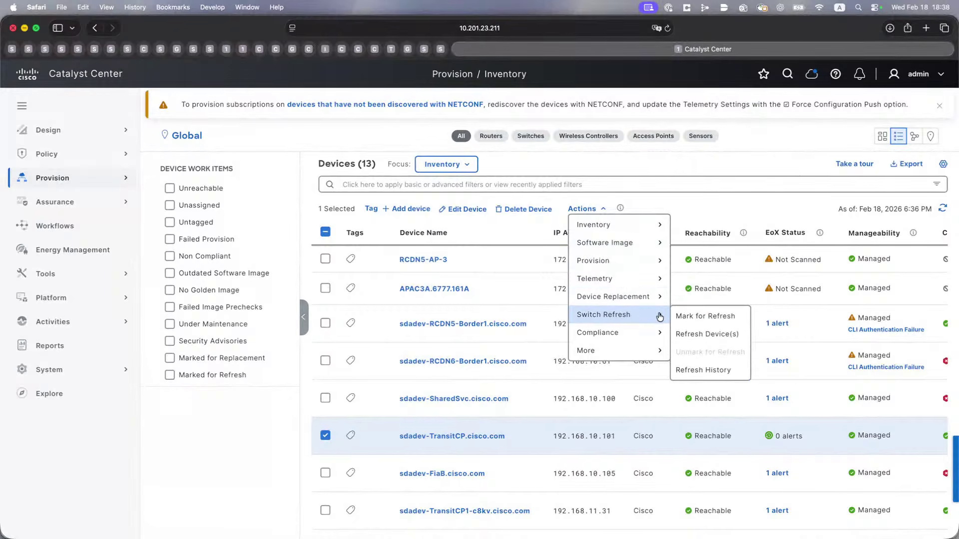
{"action": "mouse_move", "coordinate": [640, 333]}
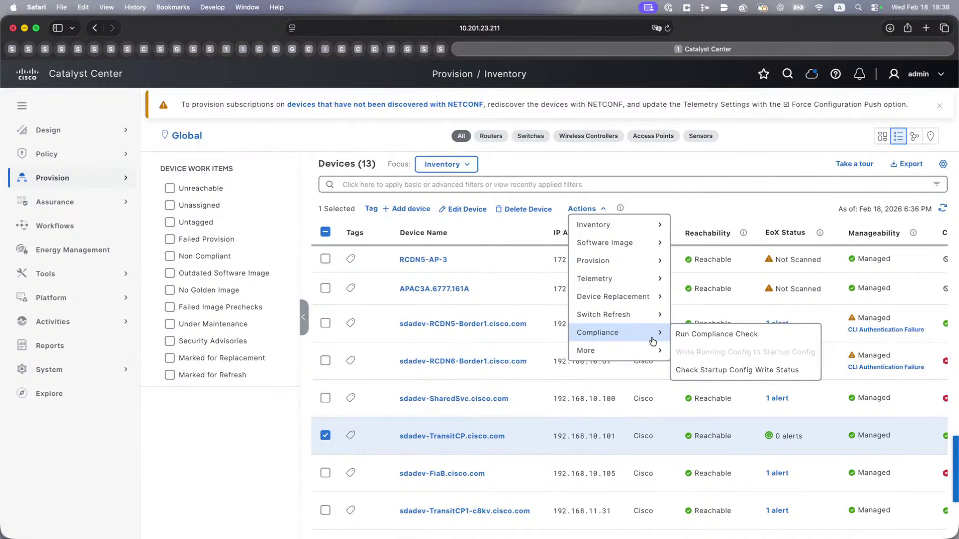
{"action": "mouse_move", "coordinate": [647, 351]}
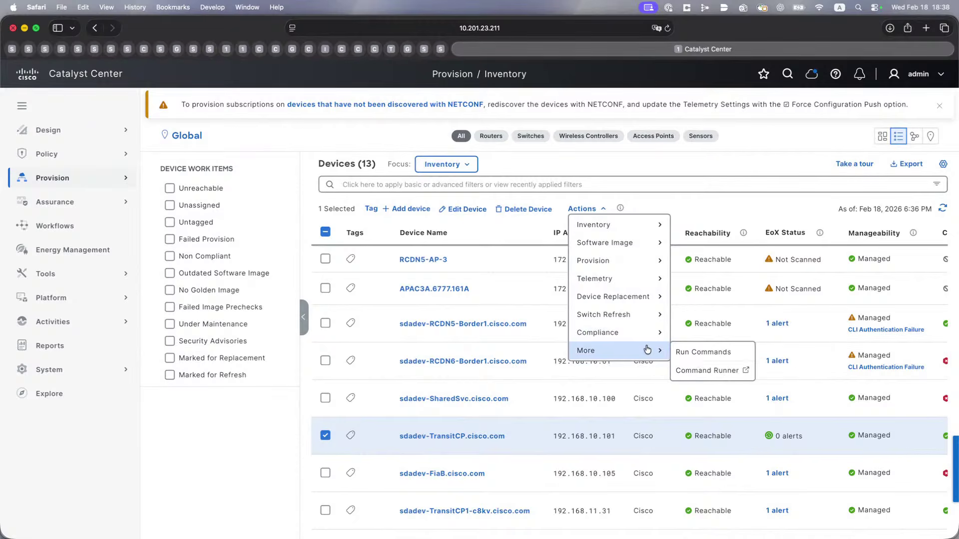
{"action": "left_click", "coordinate": [709, 370]}
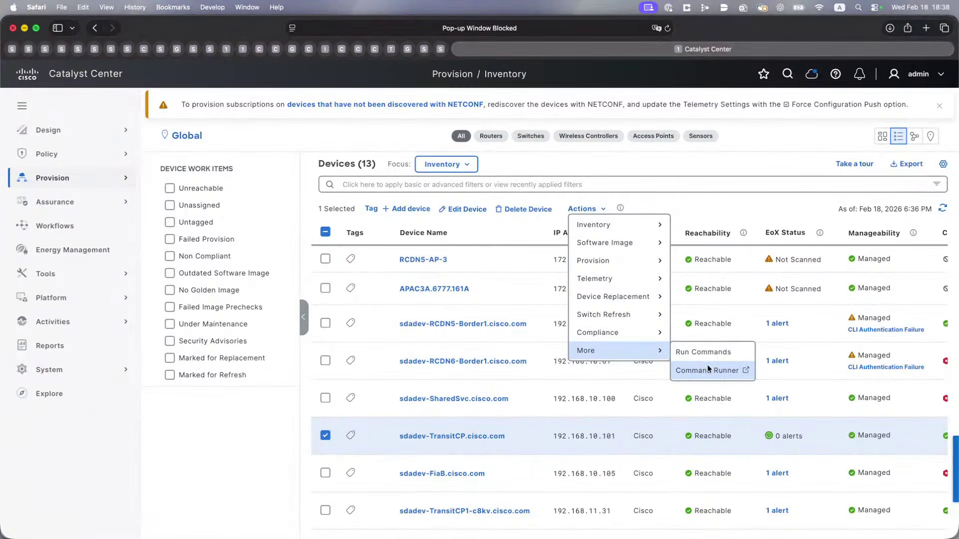
{"action": "left_click", "coordinate": [695, 365]}
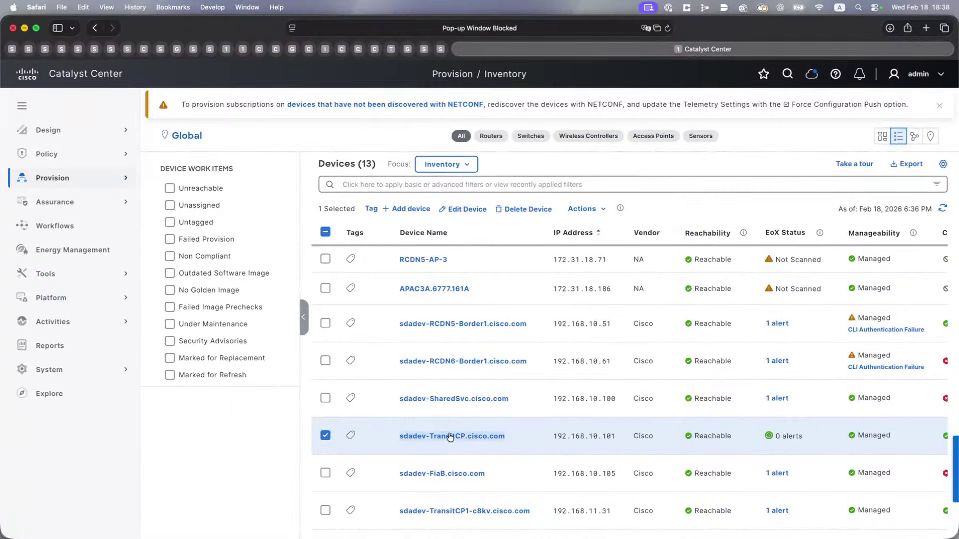
Step: Run 'show version' on sdadev-TransitCP in Command Runner, review the C9300-24U 17.15.04 output, and close it
{"action": "mouse_move", "coordinate": [450, 438]}
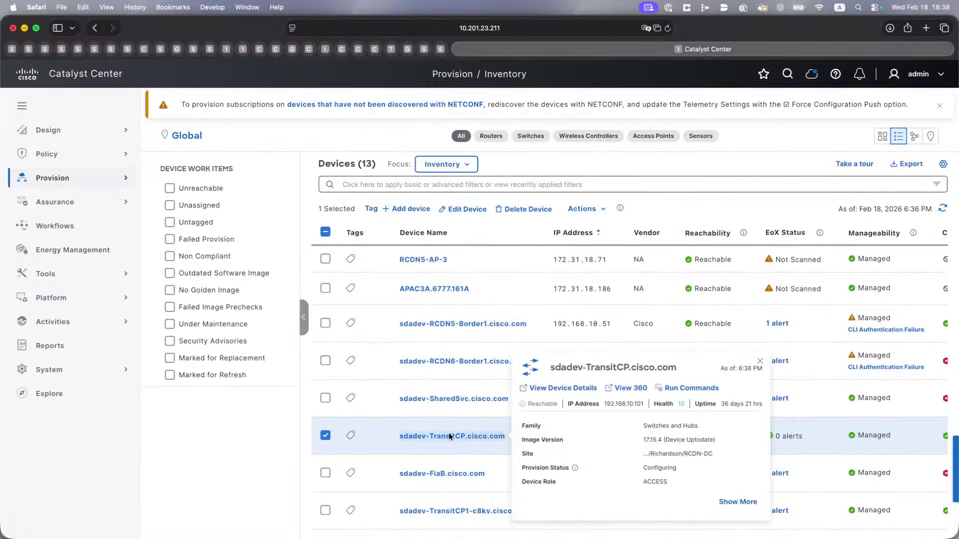
{"action": "left_click", "coordinate": [686, 389]}
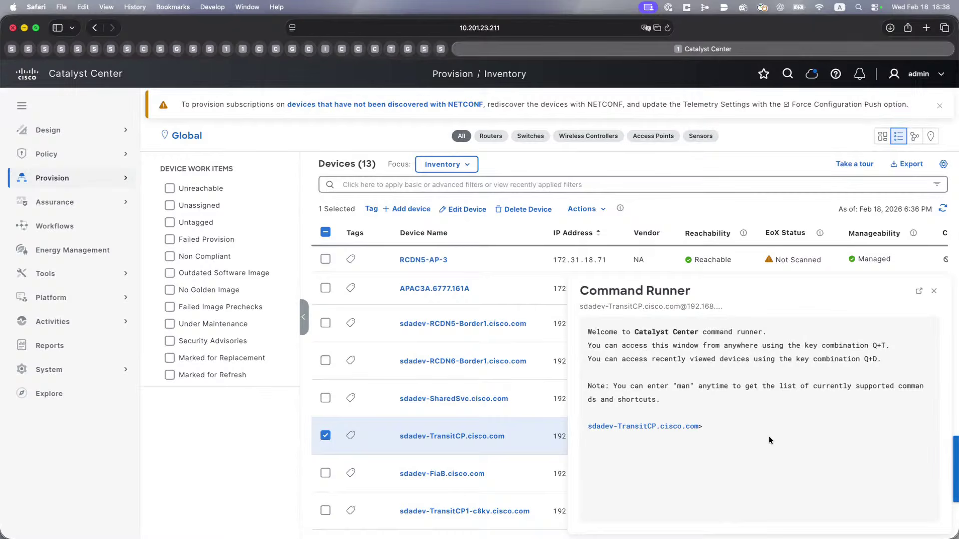
{"action": "type", "text": "show r"}
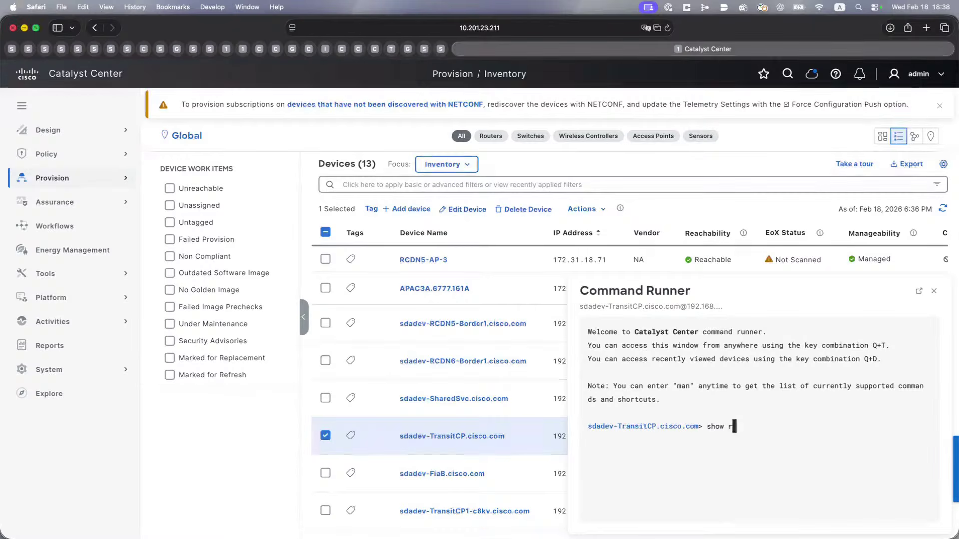
{"action": "key", "text": "BackSpace"}
{"action": "type", "text": "version"}
{"action": "key", "text": "Return"}
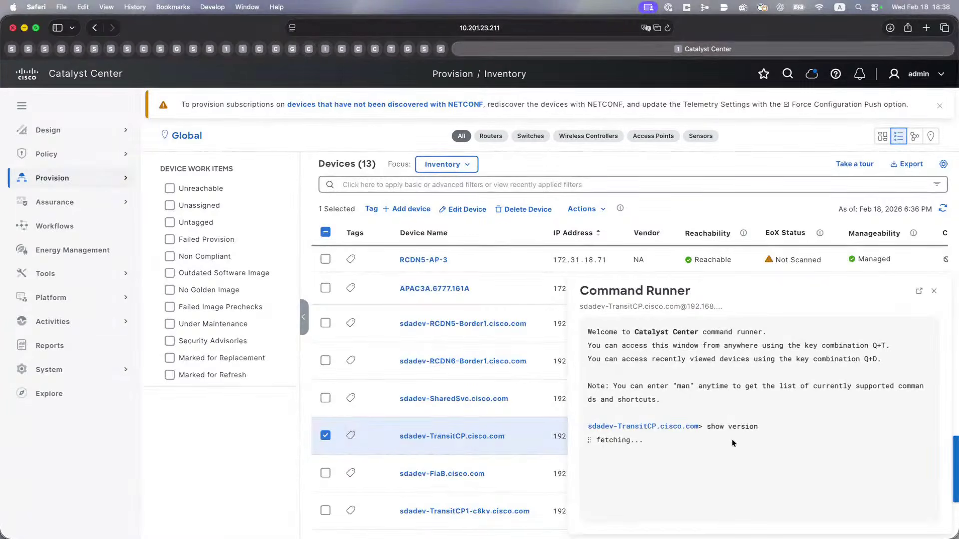
{"action": "scroll", "coordinate": [730, 442], "scroll_direction": "up", "scroll_amount": 3}
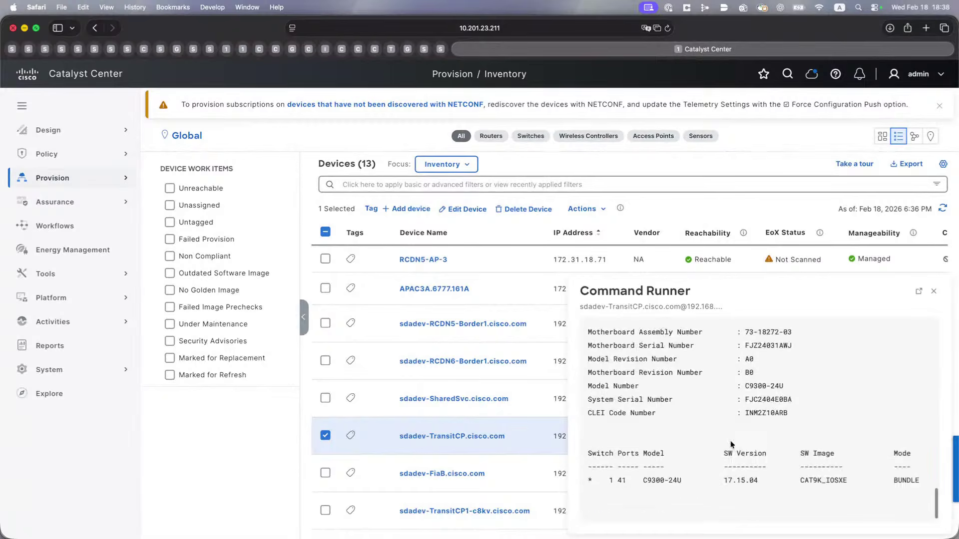
{"action": "scroll", "coordinate": [731, 444], "scroll_direction": "up", "scroll_amount": 10}
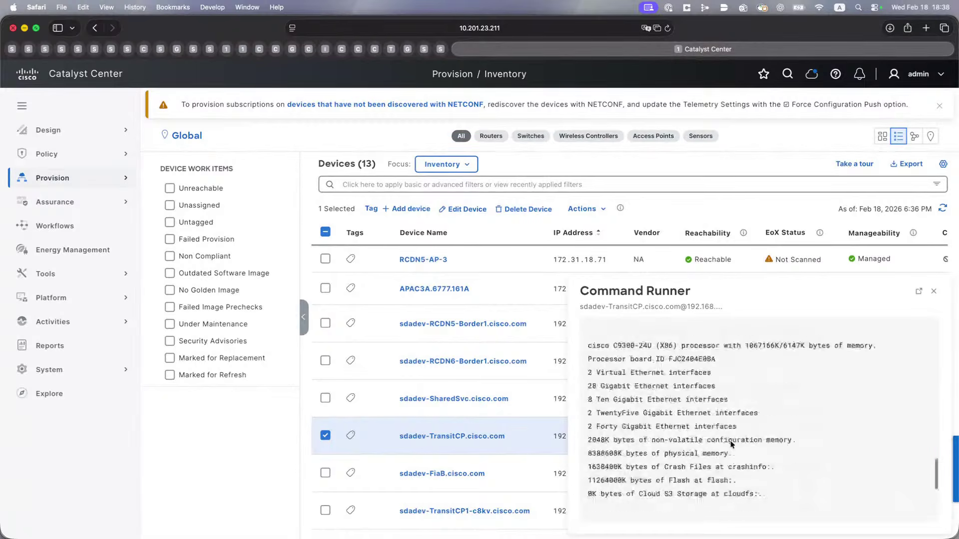
{"action": "scroll", "coordinate": [730, 444], "scroll_direction": "up", "scroll_amount": 1}
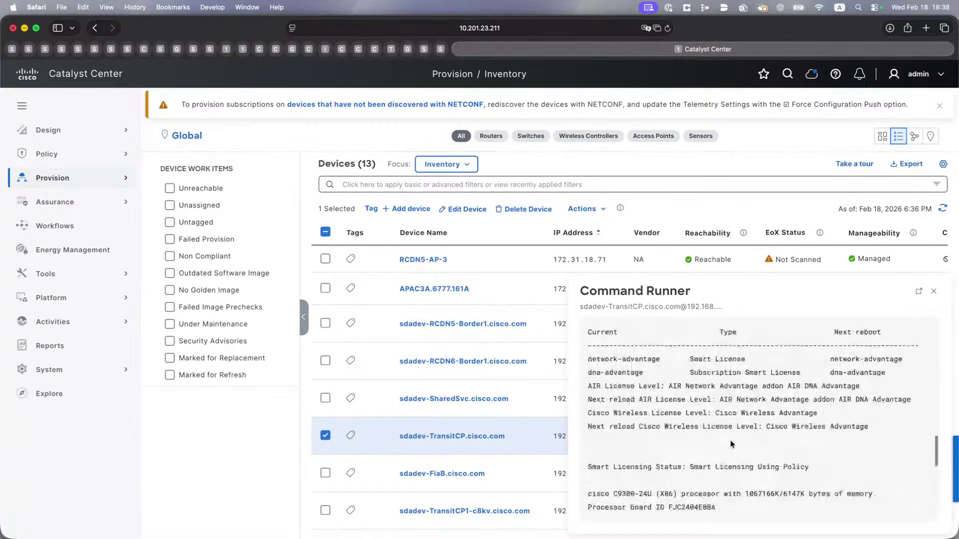
{"action": "left_click", "coordinate": [934, 293]}
{"action": "left_click", "coordinate": [584, 209]}
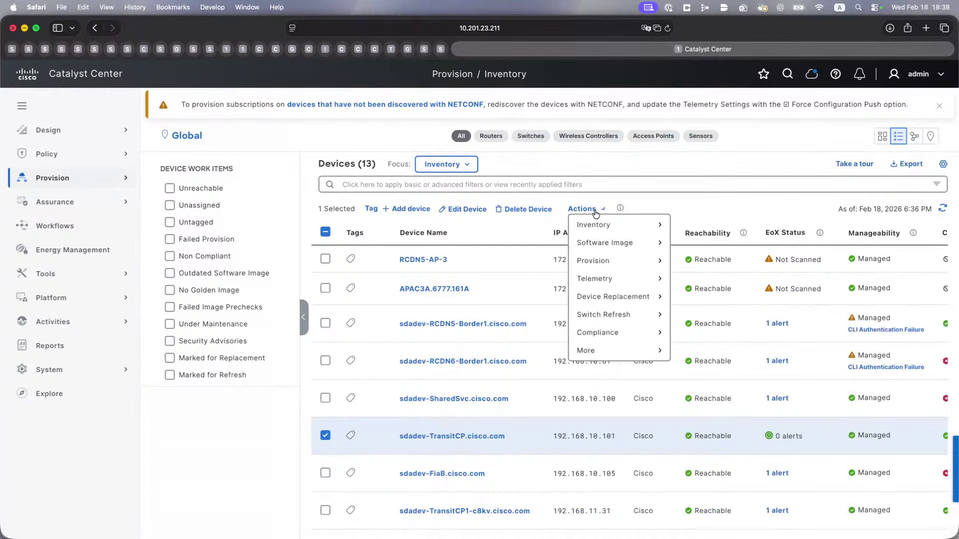
{"action": "mouse_move", "coordinate": [630, 245]}
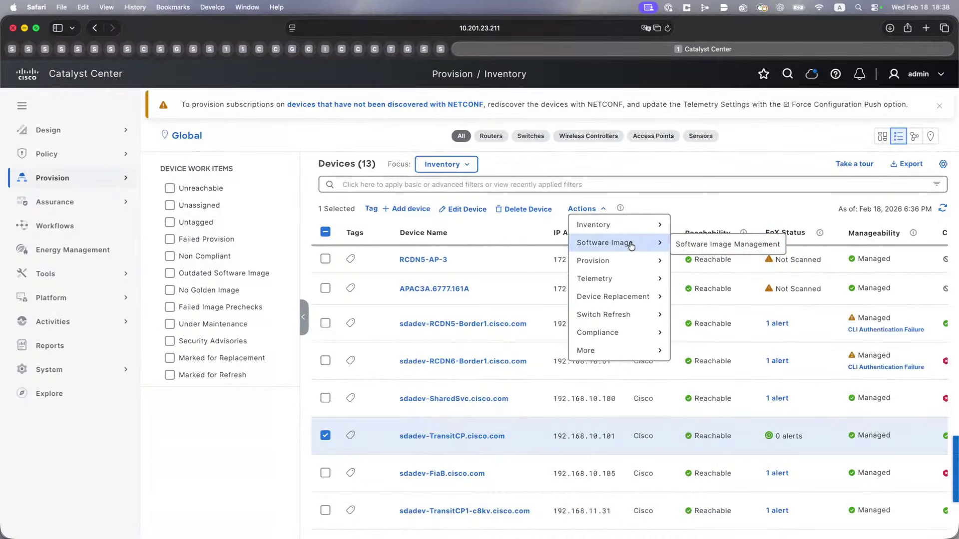
Step: Open Software Image Management from Actions and show its Overview with 10 eligible devices
{"action": "left_click", "coordinate": [698, 245]}
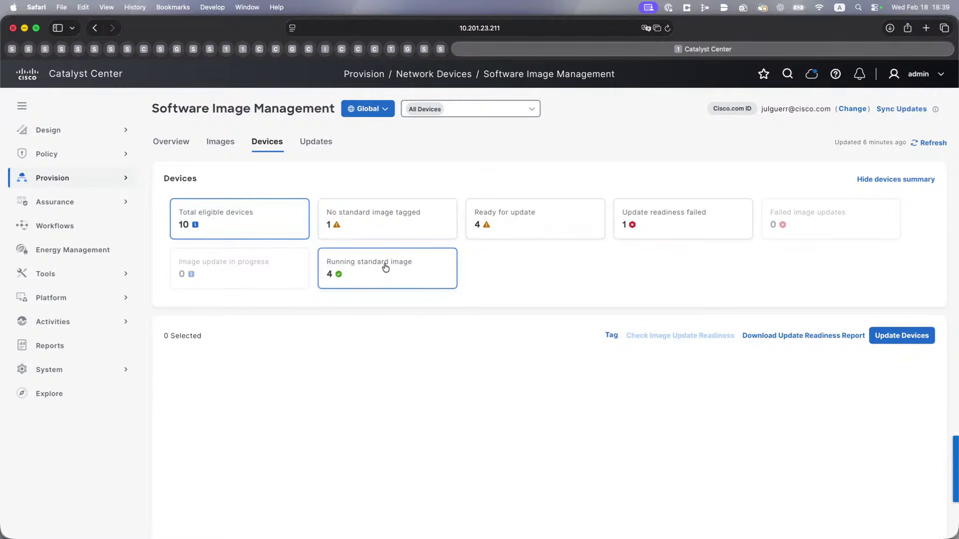
{"action": "left_click", "coordinate": [176, 144]}
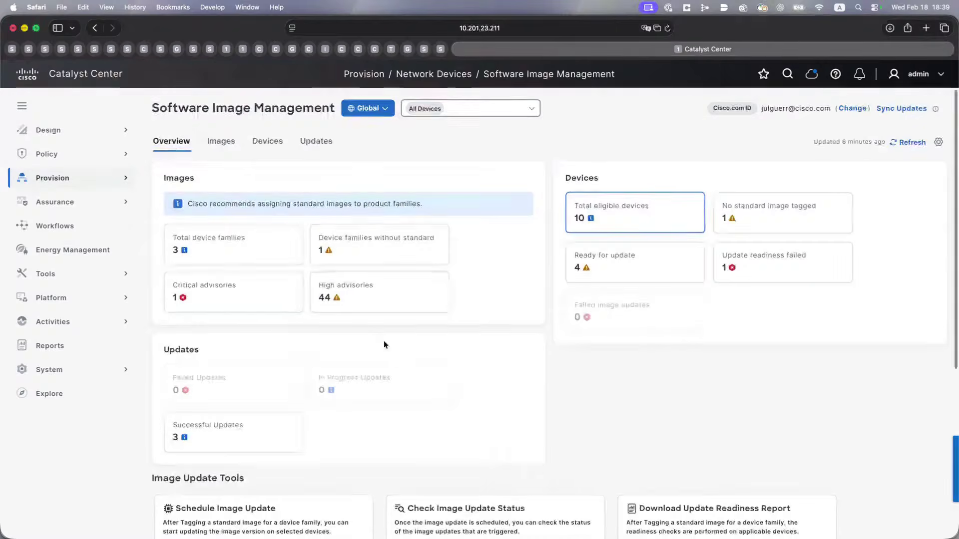
Step: Check the Images and Devices tabs, then open the Global site hierarchy for scoping images
{"action": "scroll", "coordinate": [384, 343], "scroll_direction": "down", "scroll_amount": 5}
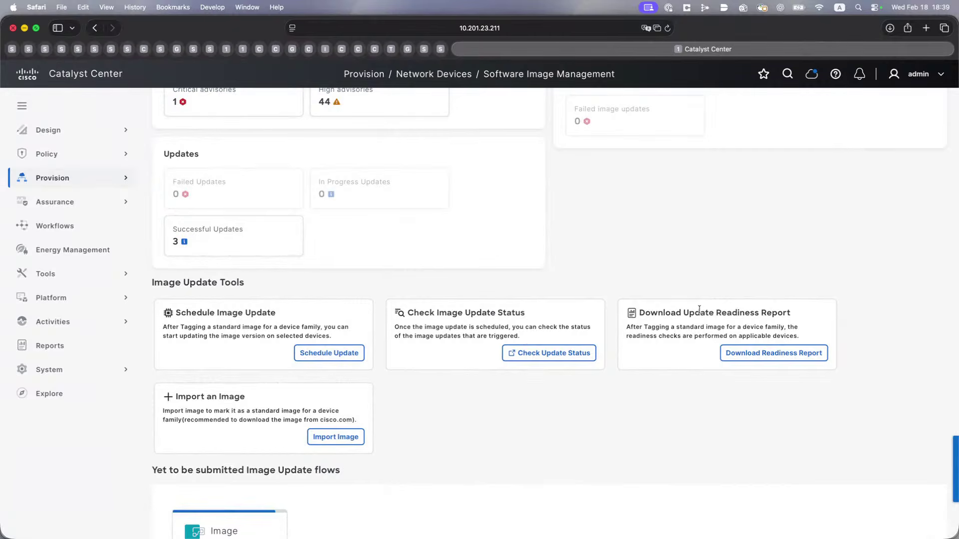
{"action": "scroll", "coordinate": [301, 413], "scroll_direction": "down", "scroll_amount": 3}
{"action": "scroll", "coordinate": [301, 413], "scroll_direction": "up", "scroll_amount": 10}
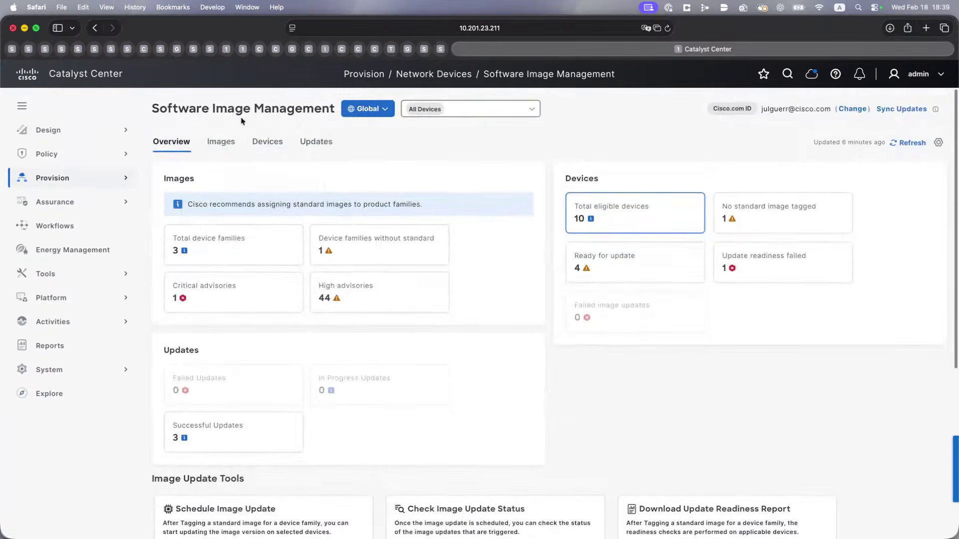
{"action": "left_click", "coordinate": [221, 142]}
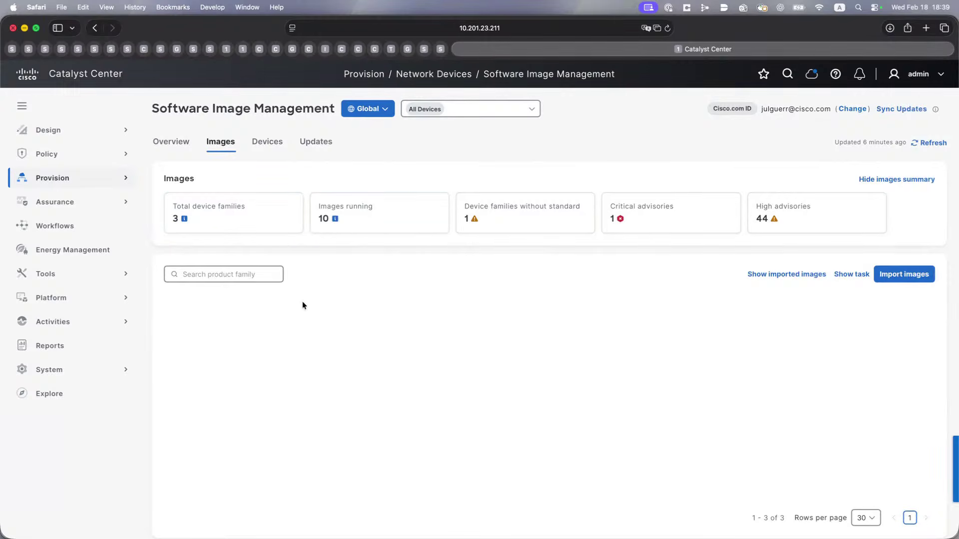
{"action": "left_click", "coordinate": [268, 143]}
{"action": "left_click", "coordinate": [222, 143]}
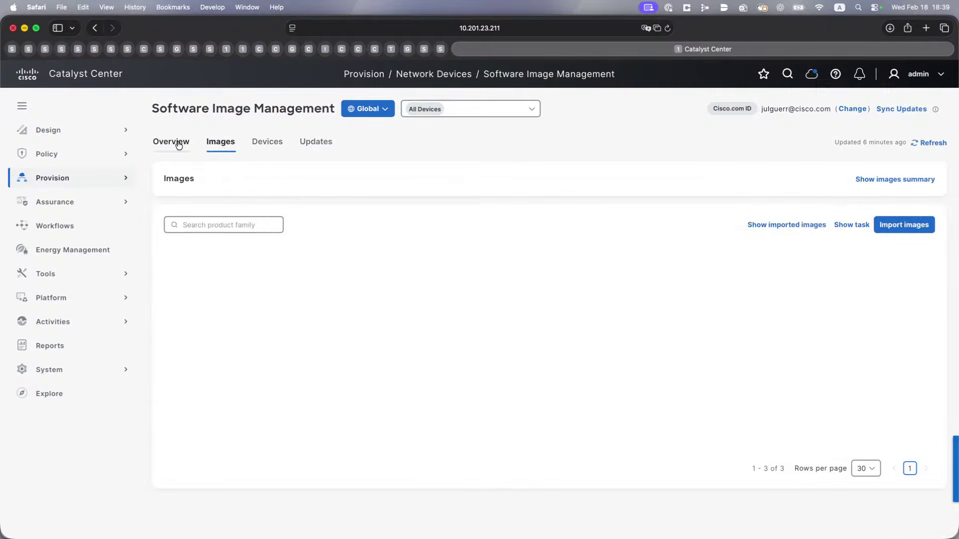
{"action": "left_click", "coordinate": [385, 110]}
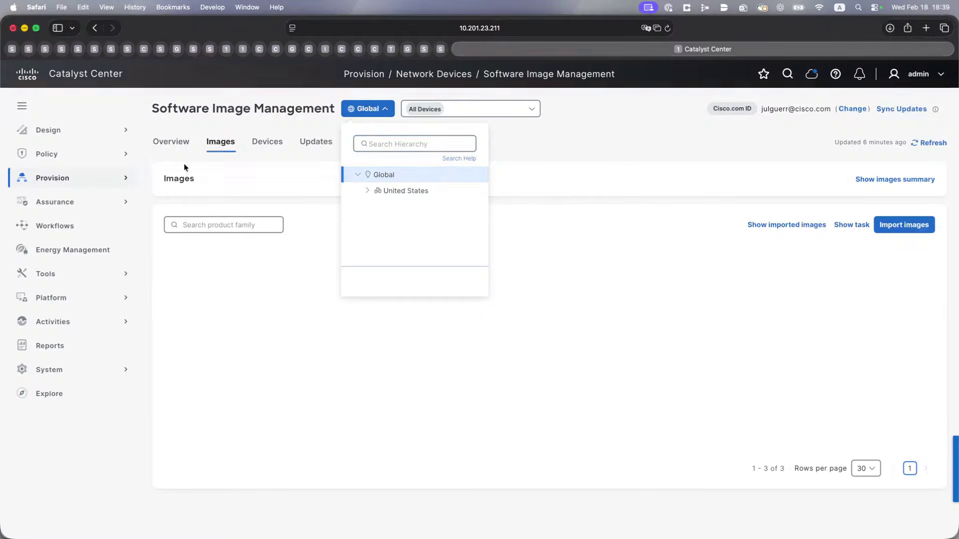
Step: Go to Provision > Inventory and reload the page until the 13-device table loads
{"action": "left_click", "coordinate": [122, 178]}
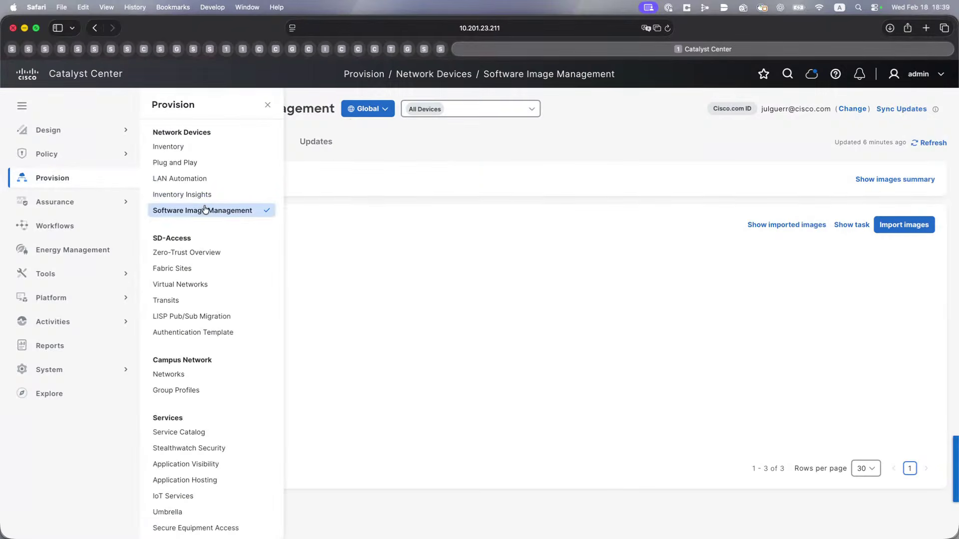
{"action": "left_click", "coordinate": [181, 146]}
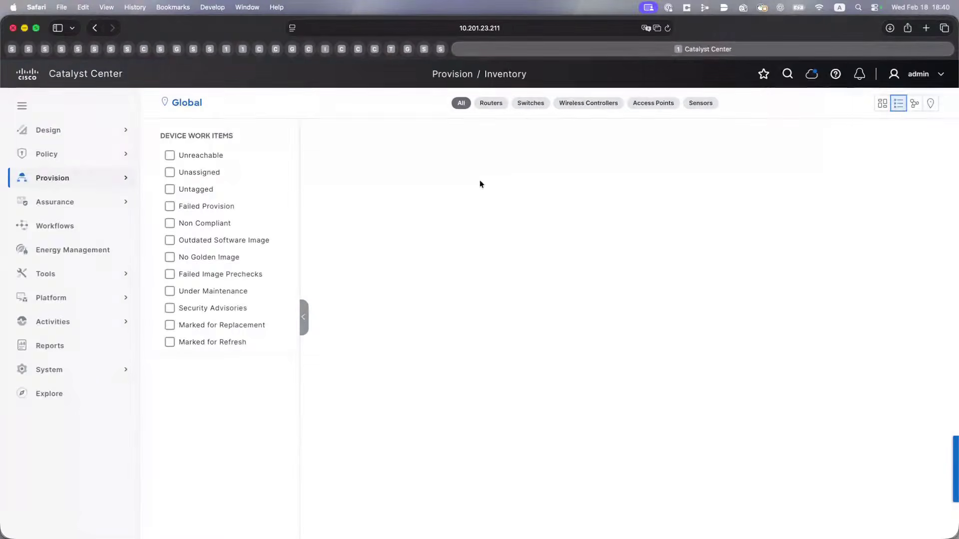
{"action": "key", "text": "super+l"}
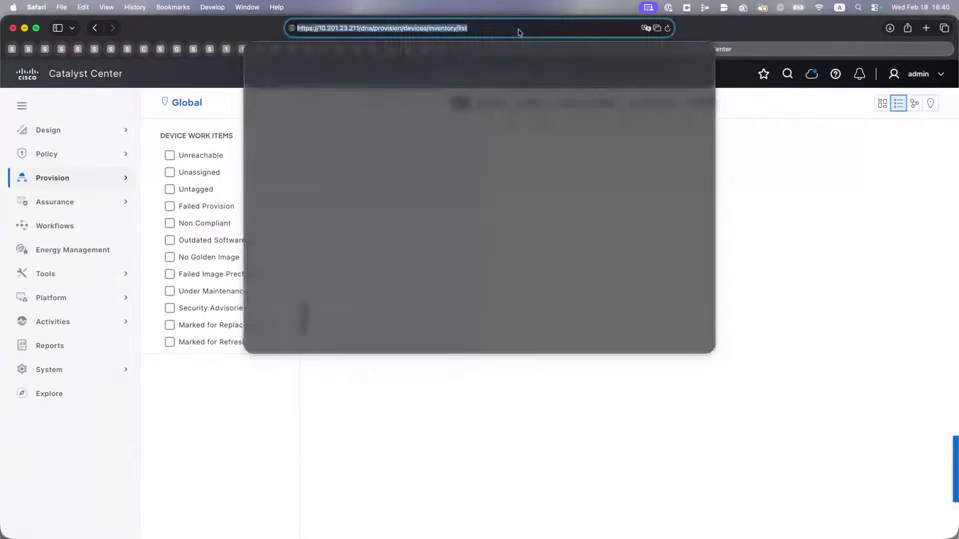
{"action": "key", "text": "Return"}
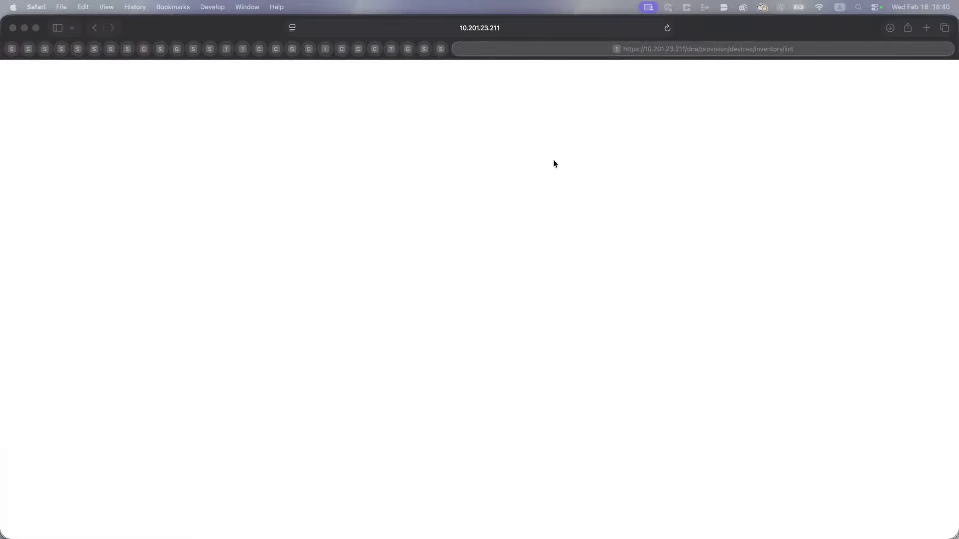
{"action": "left_click", "coordinate": [531, 26]}
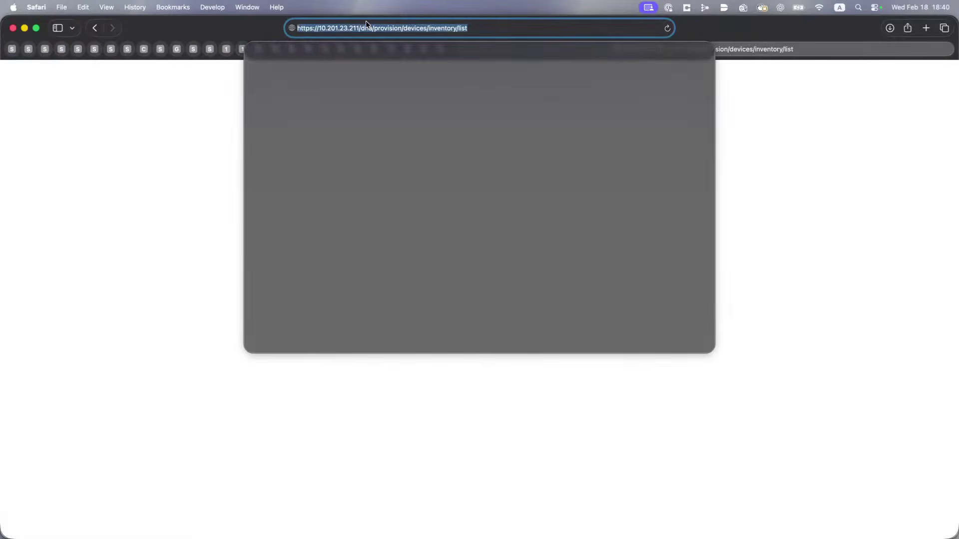
{"action": "left_click", "coordinate": [366, 27]}
{"action": "left_click", "coordinate": [118, 179]}
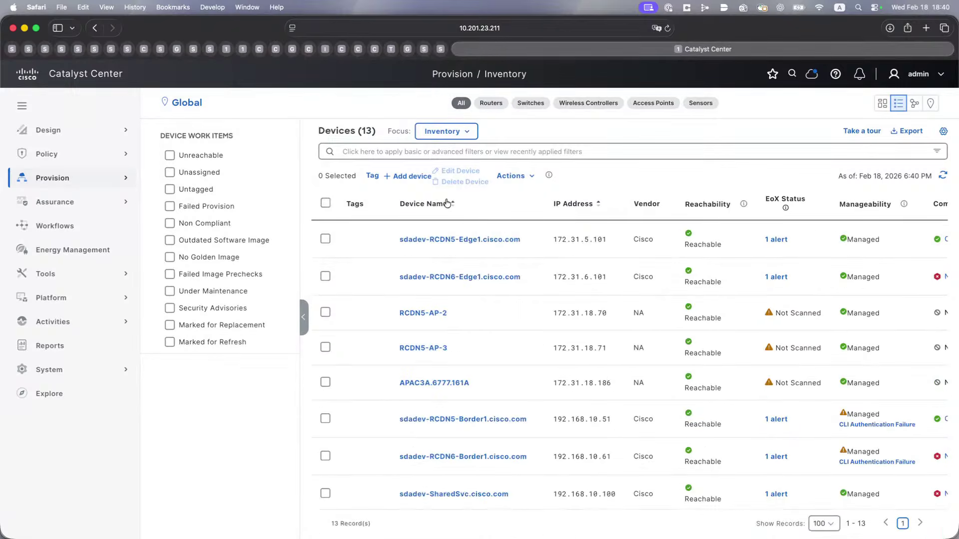
Step: Select sdadev-RCDN5-Border1 and open Software Image Management from its Actions menu
{"action": "scroll", "coordinate": [328, 459], "scroll_direction": "down", "scroll_amount": 3}
{"action": "left_click", "coordinate": [325, 370]}
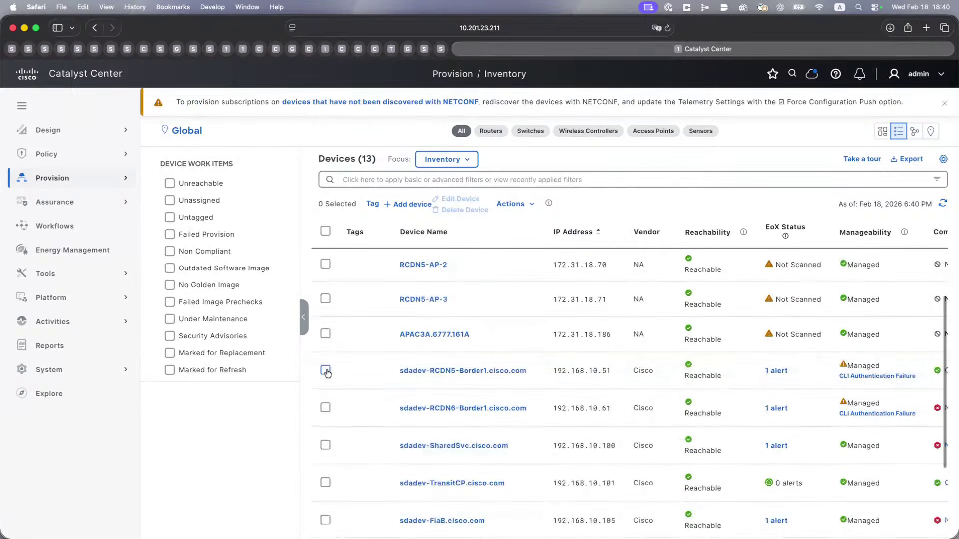
{"action": "left_click", "coordinate": [514, 205]}
{"action": "mouse_move", "coordinate": [549, 238]}
{"action": "left_click", "coordinate": [620, 243]}
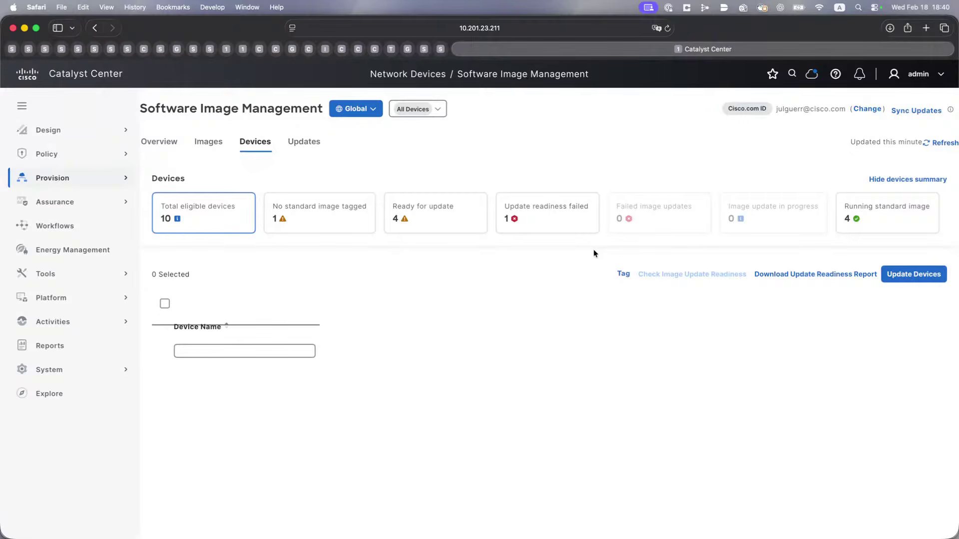
Step: Browse the Images tab and imported image repository, then start a new image update from Overview
{"action": "left_click", "coordinate": [211, 143]}
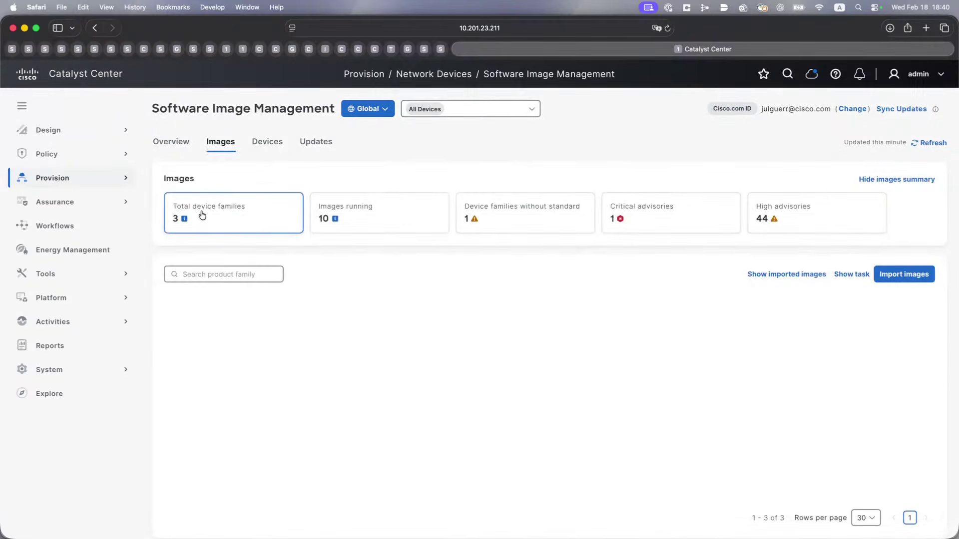
{"action": "left_click", "coordinate": [793, 274]}
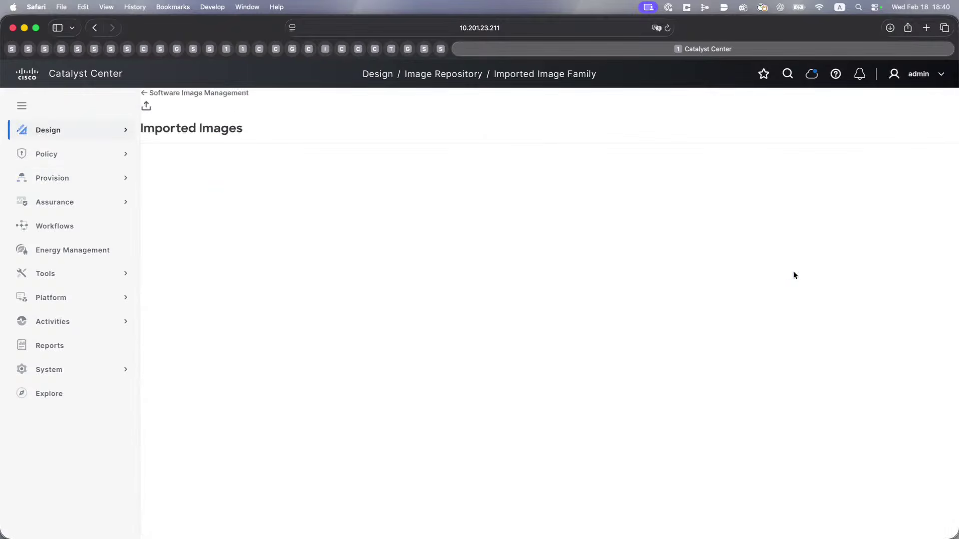
{"action": "left_click", "coordinate": [151, 93]}
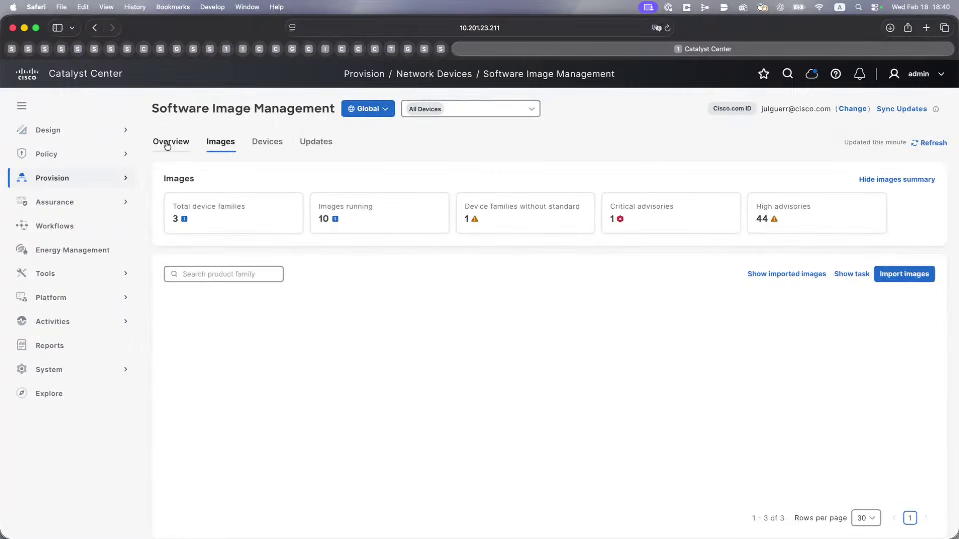
{"action": "left_click", "coordinate": [168, 144]}
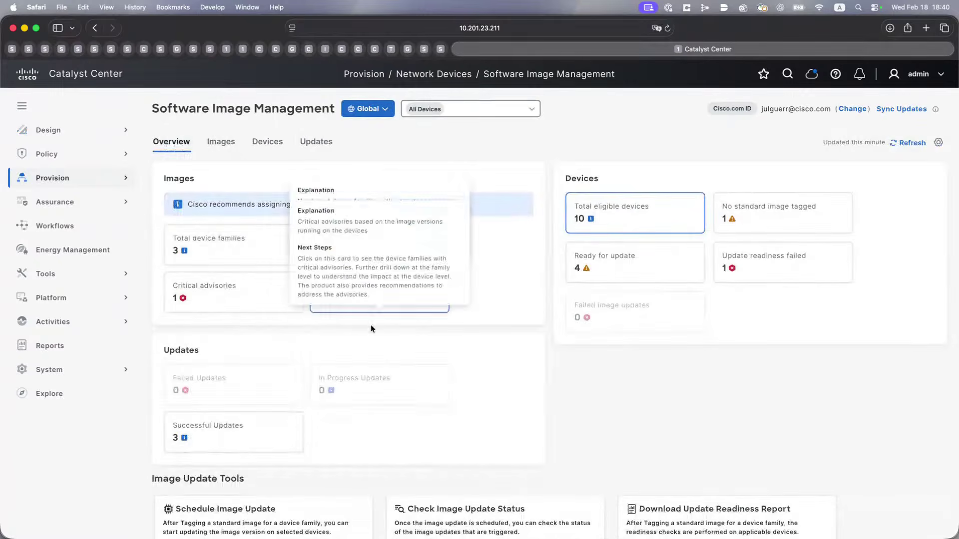
{"action": "scroll", "coordinate": [371, 324], "scroll_direction": "down", "scroll_amount": 5}
{"action": "left_click", "coordinate": [327, 402]}
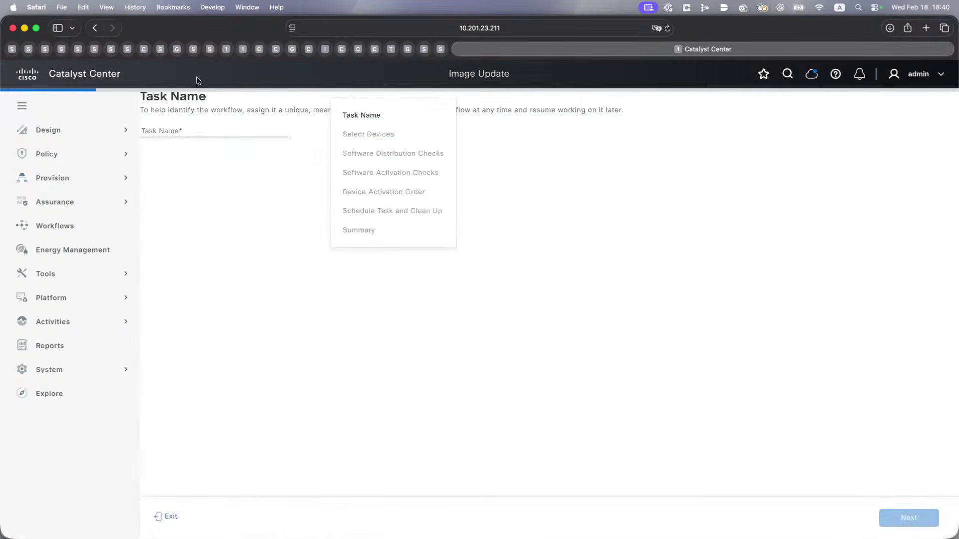
Step: Name the image update task 'Upgrade webinar' and select sdadev-FiaB.cisco.com as its device
{"action": "left_click", "coordinate": [195, 129]}
{"action": "type", "text": "Up"}
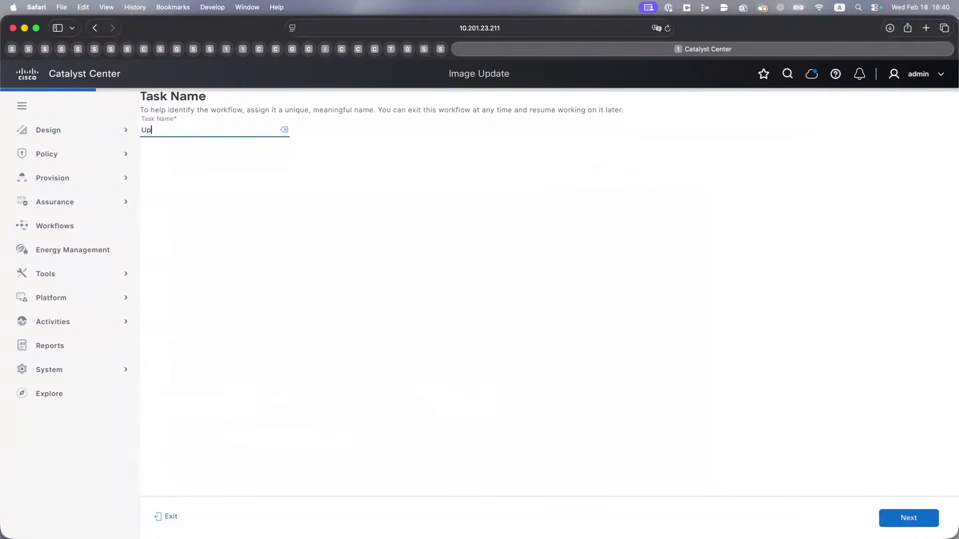
{"action": "type", "text": "grade webinar"}
{"action": "left_click", "coordinate": [913, 514]}
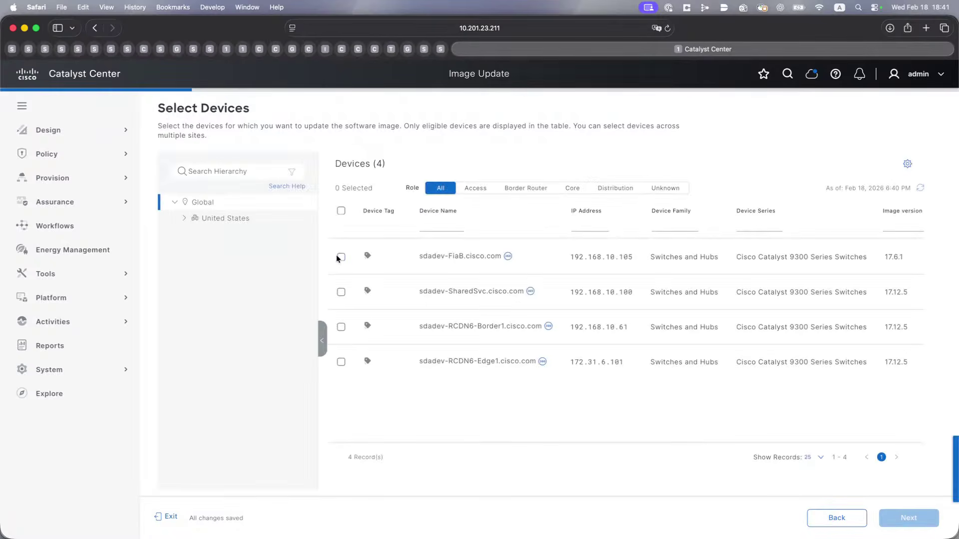
{"action": "left_click", "coordinate": [341, 257]}
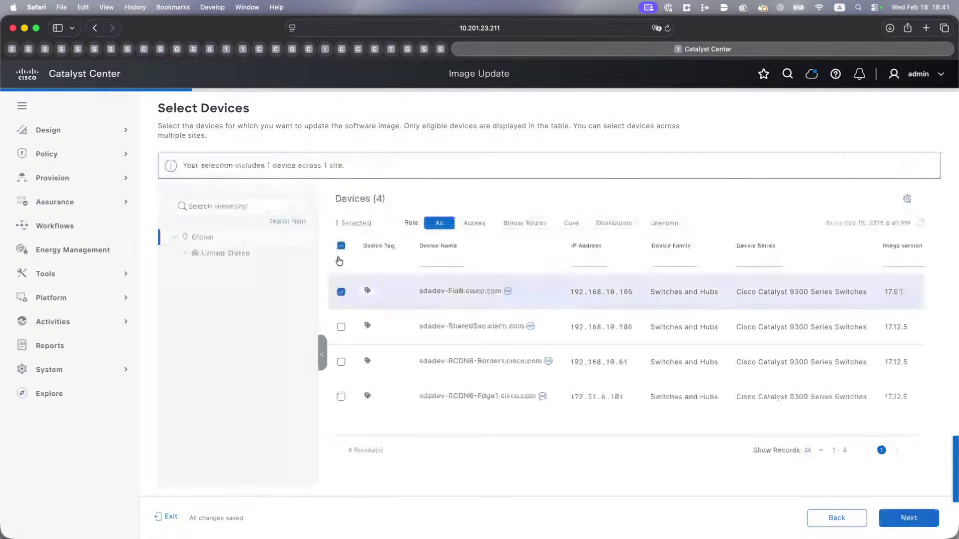
{"action": "left_click", "coordinate": [922, 514]}
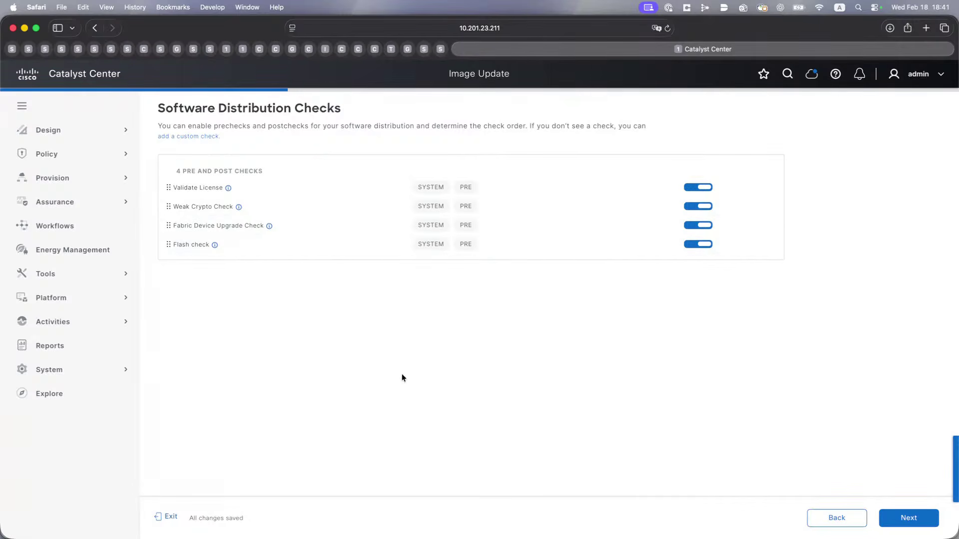
Step: Pass activation checks, keep distribution Feb 18 6:51 PM and activation Feb 19 4:51 AM, and submit
{"action": "left_click", "coordinate": [898, 519]}
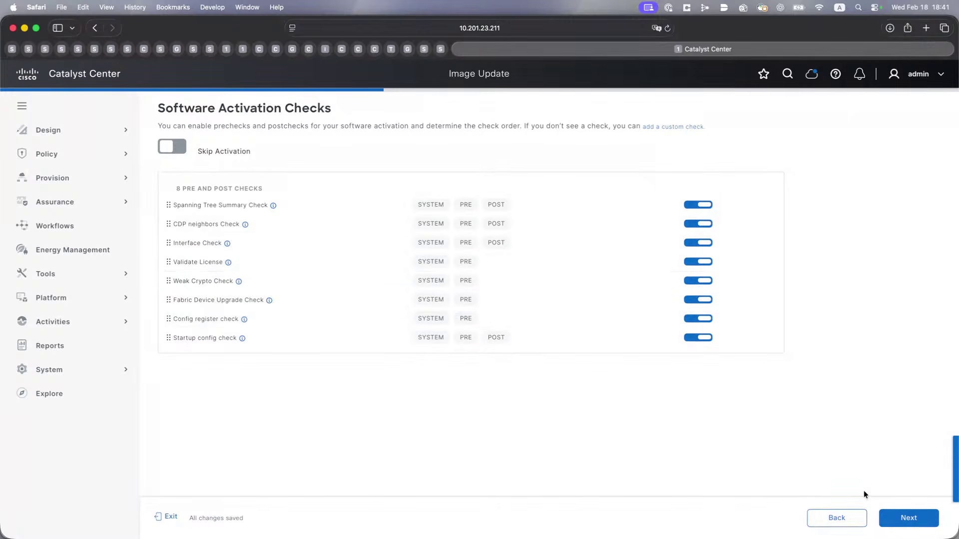
{"action": "left_click", "coordinate": [928, 522]}
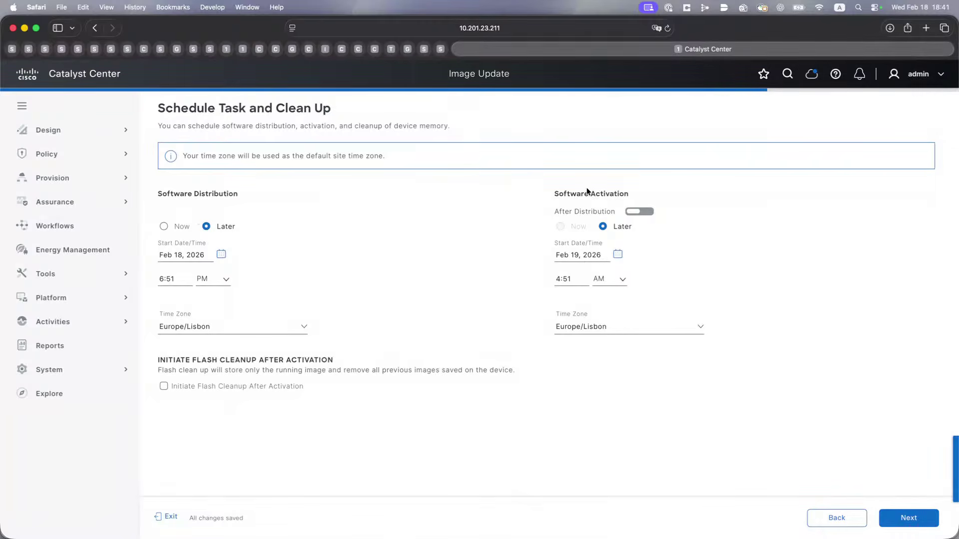
{"action": "left_click", "coordinate": [634, 215]}
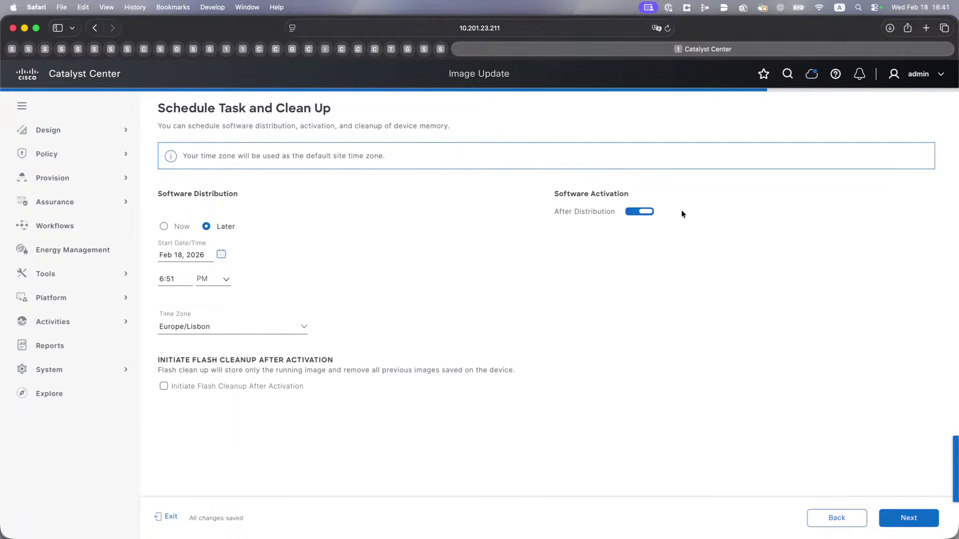
{"action": "left_click", "coordinate": [636, 214]}
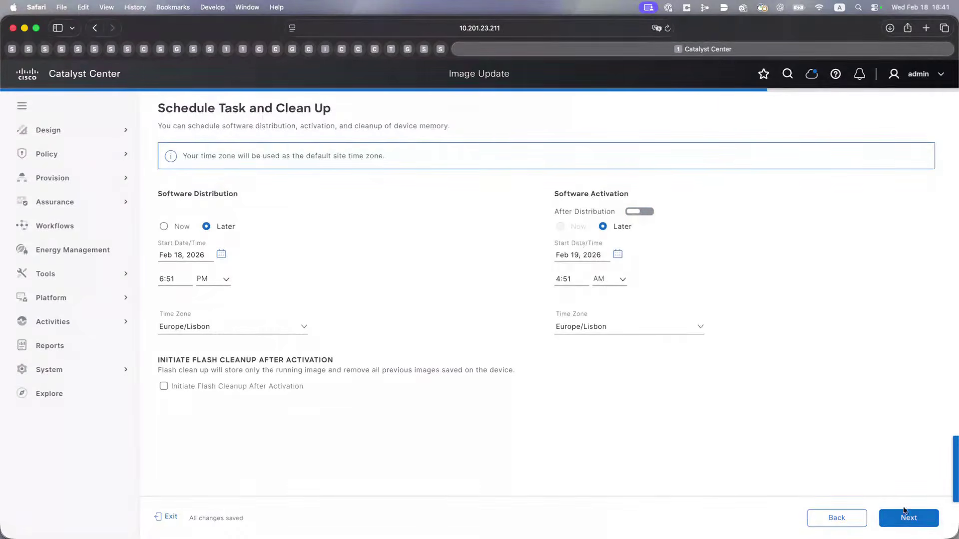
{"action": "left_click", "coordinate": [915, 518]}
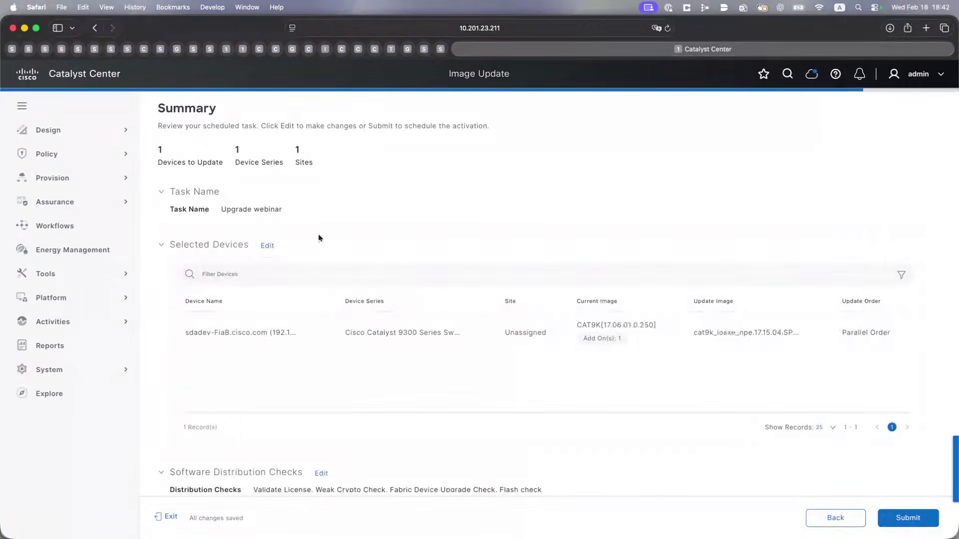
{"action": "scroll", "coordinate": [273, 388], "scroll_direction": "down", "scroll_amount": 5}
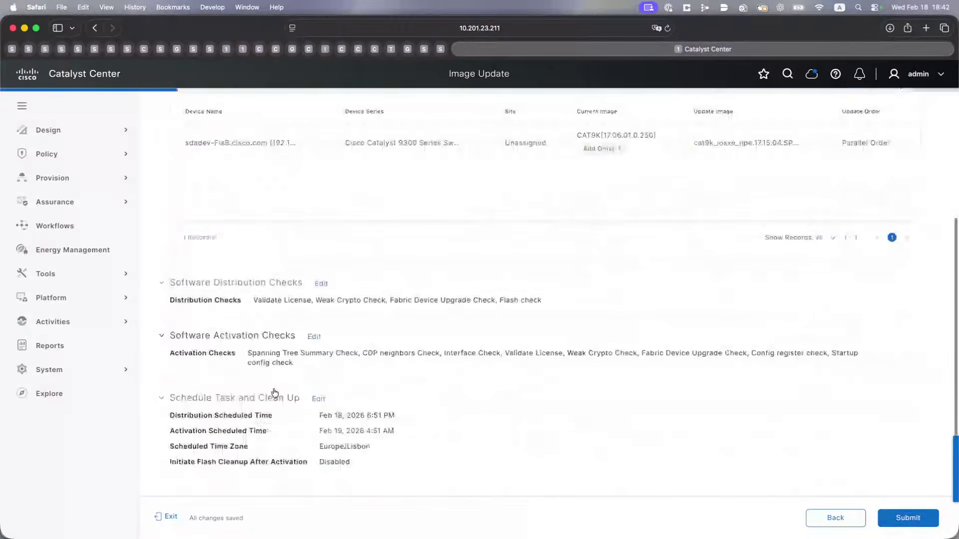
{"action": "left_click", "coordinate": [892, 518]}
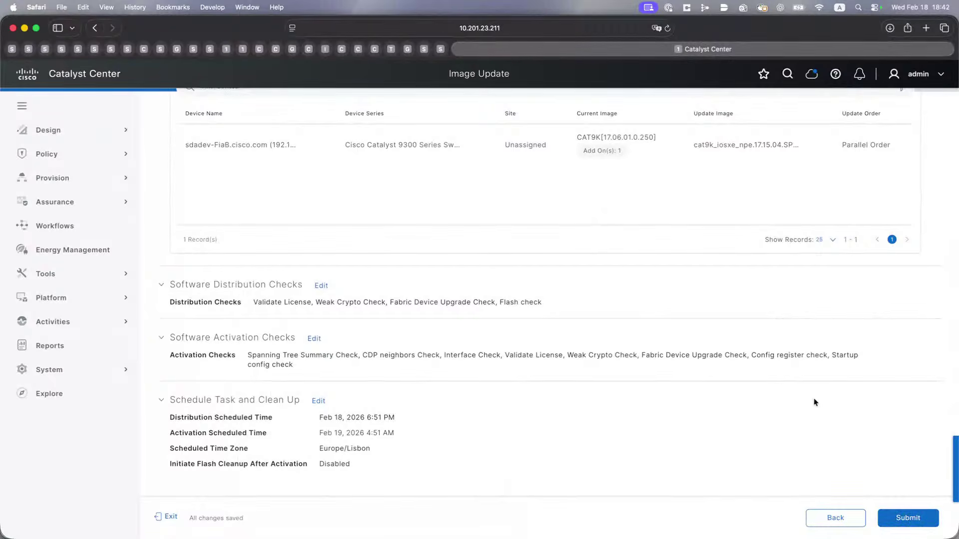
Step: Leave the update workflow and open Design > Image Repository in the new Software Image Management
{"action": "left_click", "coordinate": [113, 183]}
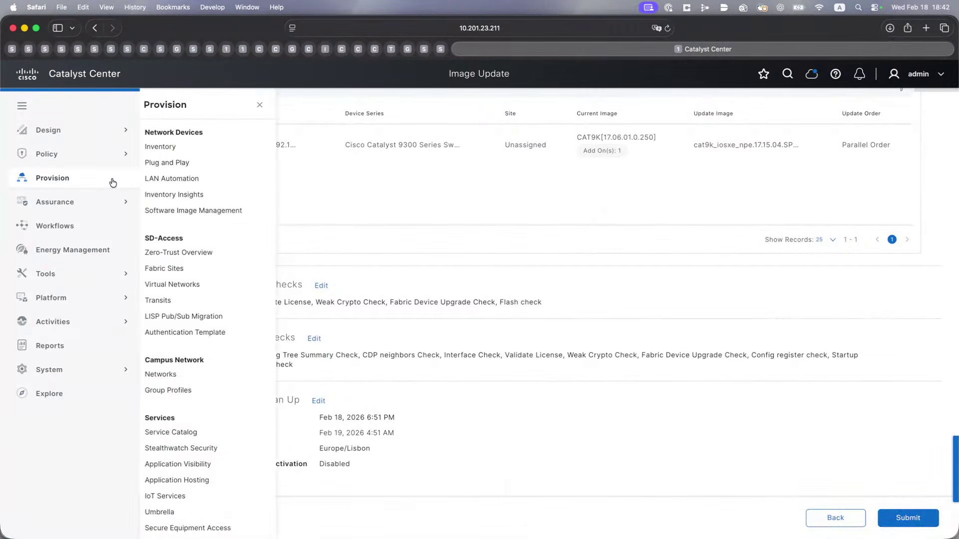
{"action": "left_click", "coordinate": [185, 153]}
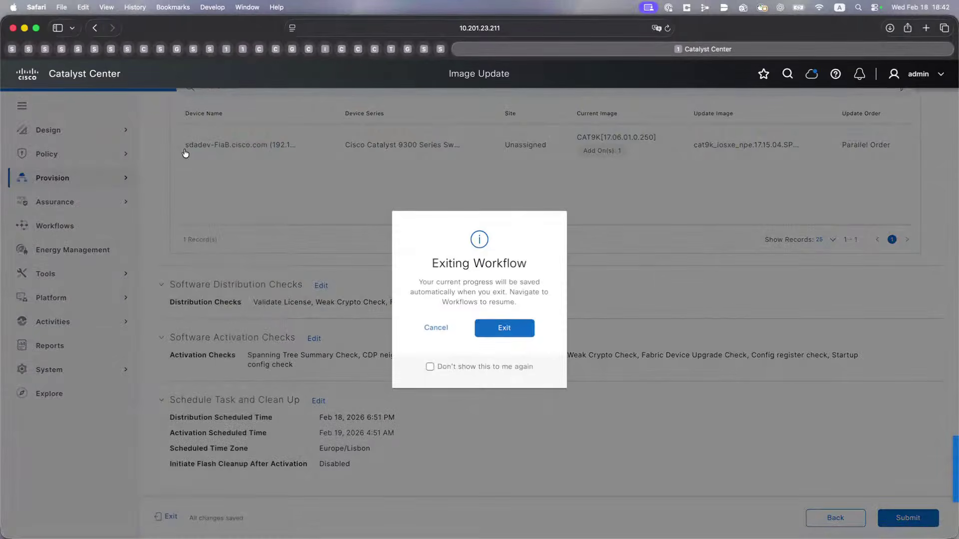
{"action": "left_click", "coordinate": [512, 331]}
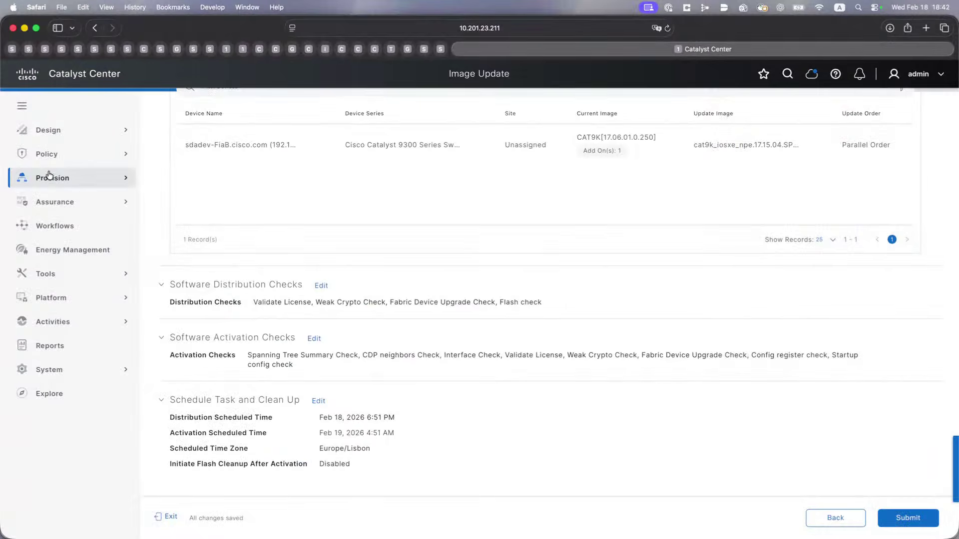
{"action": "left_click", "coordinate": [113, 131]}
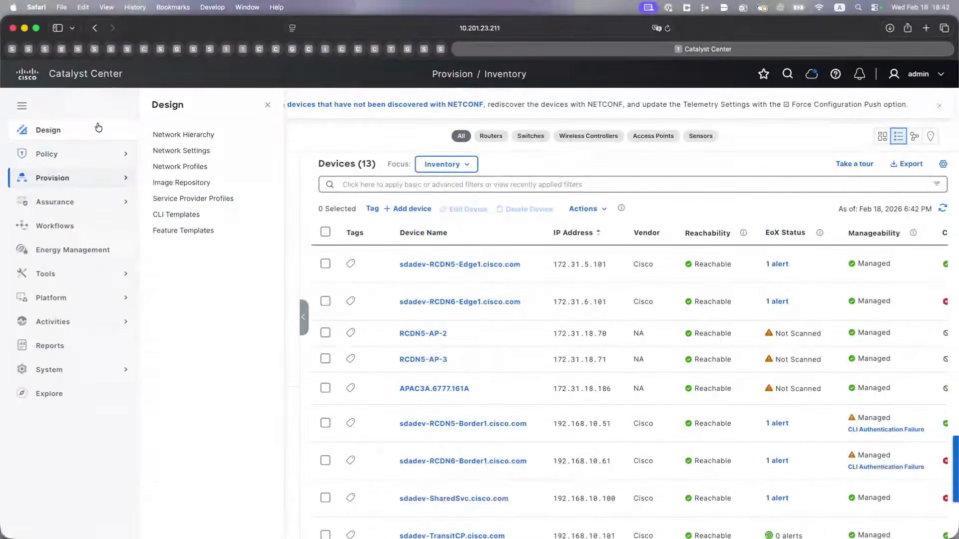
{"action": "left_click", "coordinate": [176, 182]}
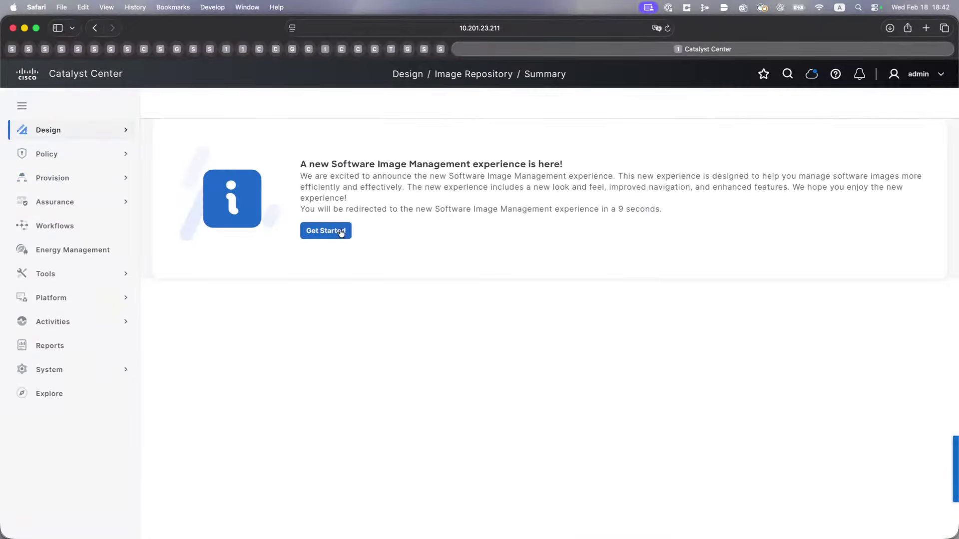
{"action": "left_click", "coordinate": [334, 230]}
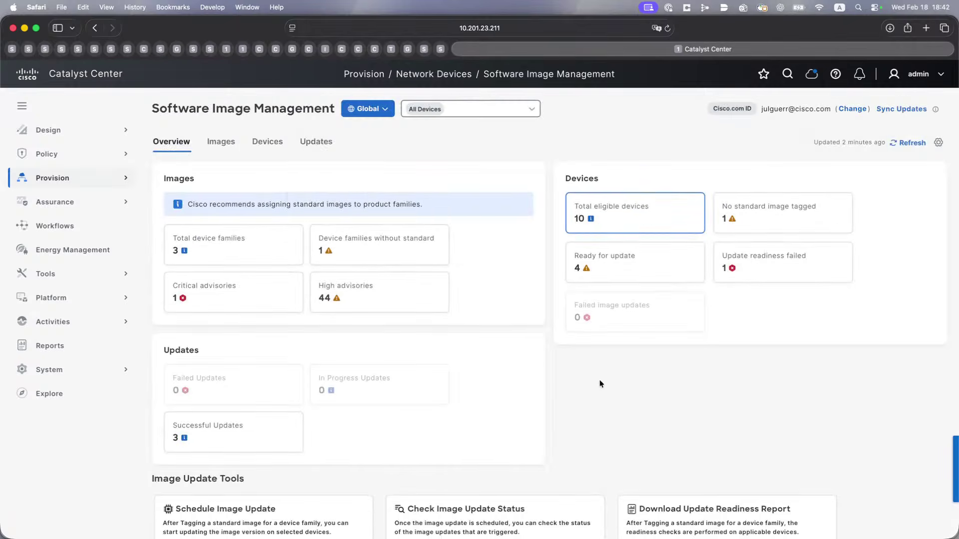
Step: Review the Images view and imported image list, then start importing a new image
{"action": "scroll", "coordinate": [599, 379], "scroll_direction": "down", "scroll_amount": 3}
{"action": "scroll", "coordinate": [599, 383], "scroll_direction": "up", "scroll_amount": 3}
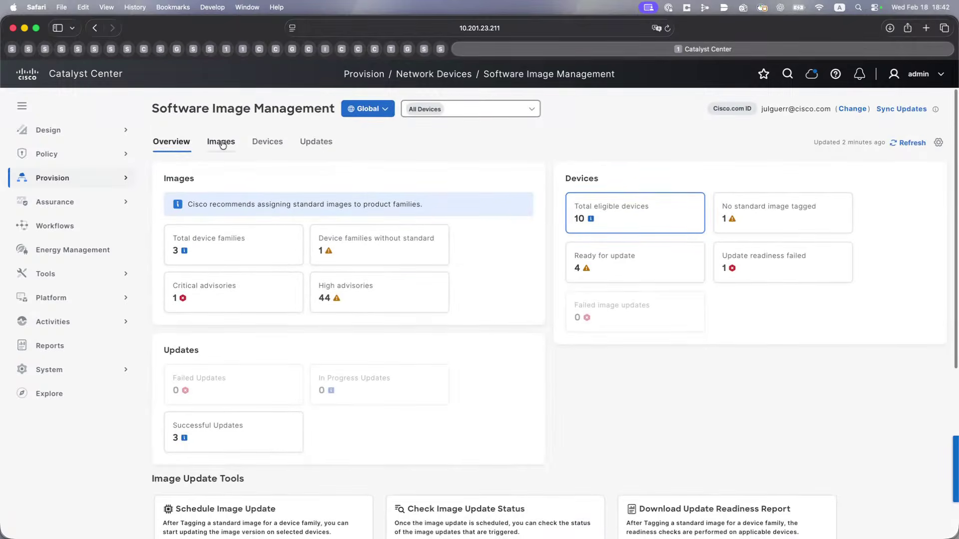
{"action": "left_click", "coordinate": [221, 145]}
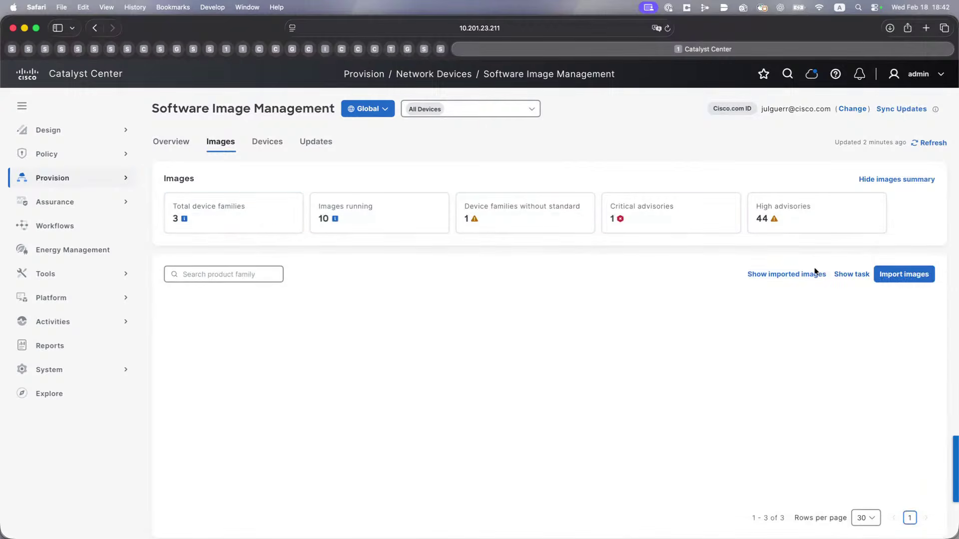
{"action": "left_click", "coordinate": [799, 274]}
{"action": "scroll", "coordinate": [414, 175], "scroll_direction": "left", "scroll_amount": 5}
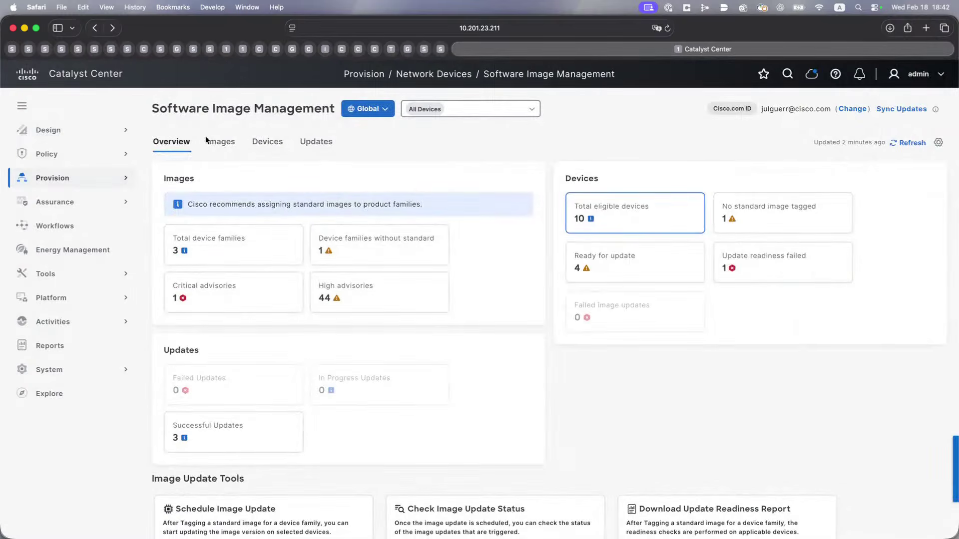
{"action": "left_click", "coordinate": [216, 144]}
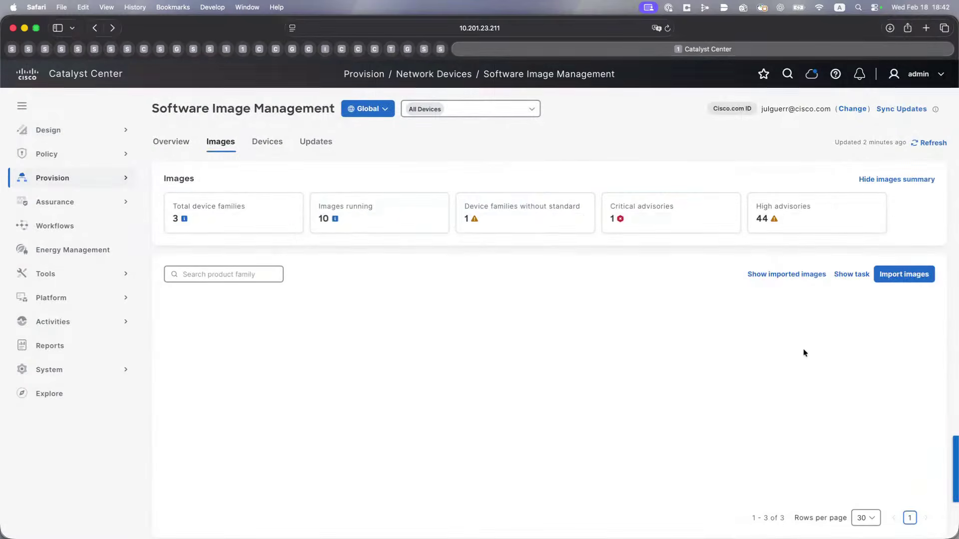
{"action": "left_click", "coordinate": [897, 275]}
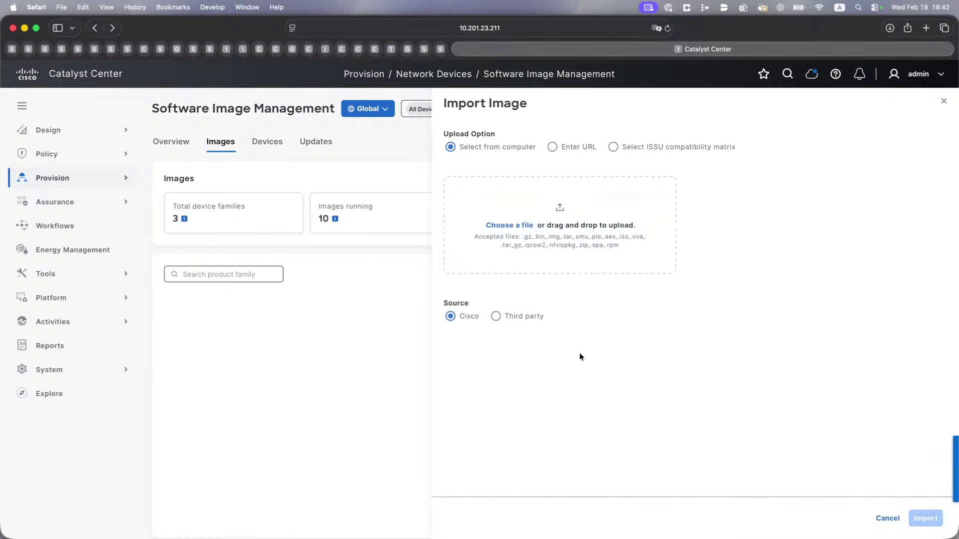
Step: Close the Import Image panel without uploading and return to the Software Image Management Overview
{"action": "left_click", "coordinate": [944, 101]}
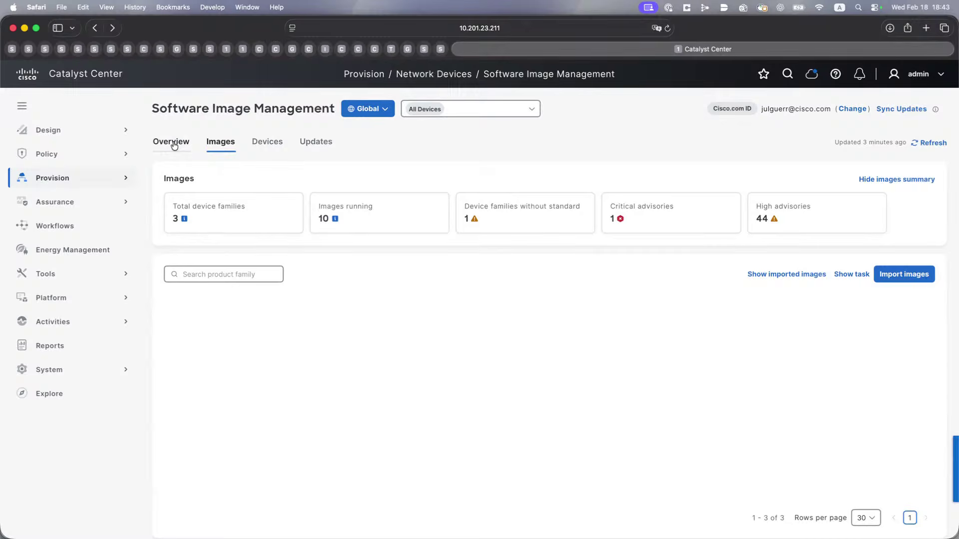
{"action": "left_click", "coordinate": [174, 144]}
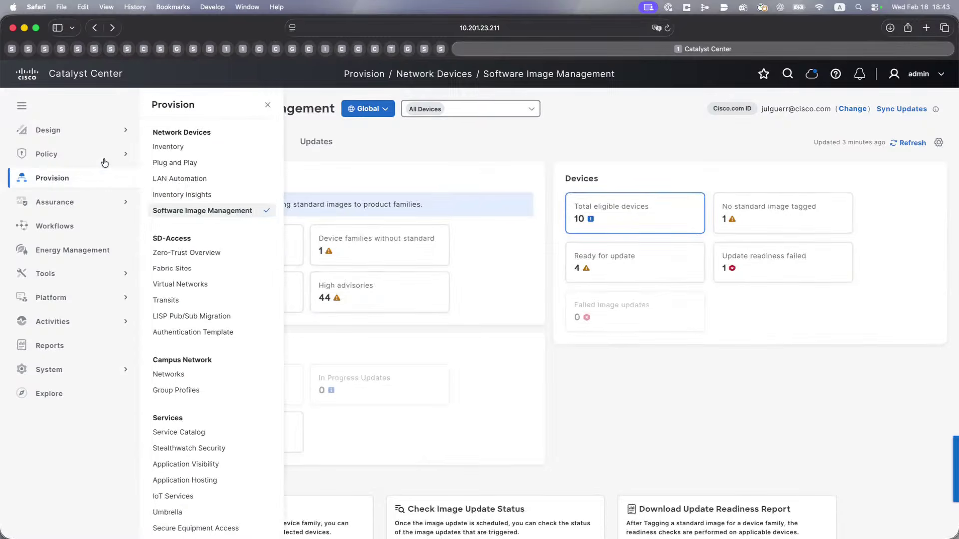
{"action": "mouse_move", "coordinate": [104, 158]}
{"action": "mouse_move", "coordinate": [118, 182]}
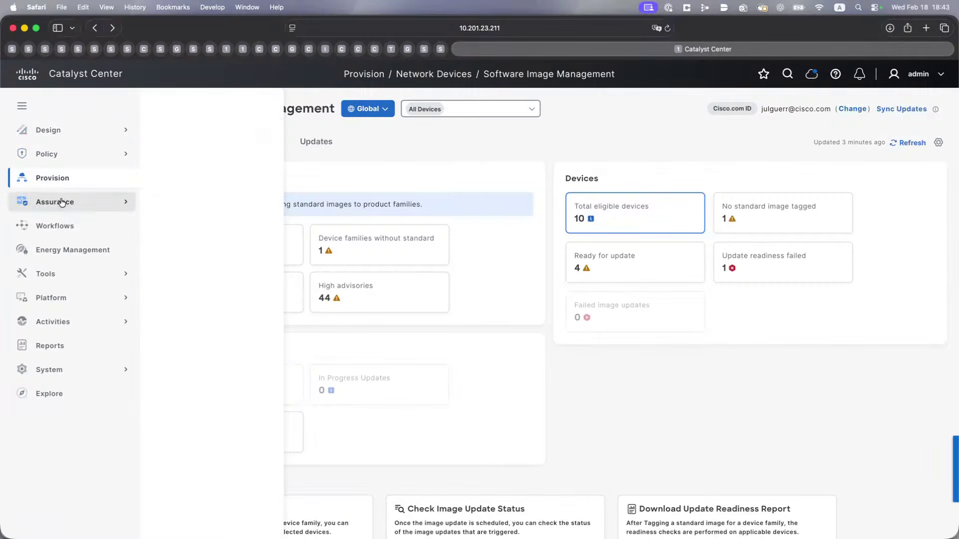
{"action": "left_click", "coordinate": [340, 28]}
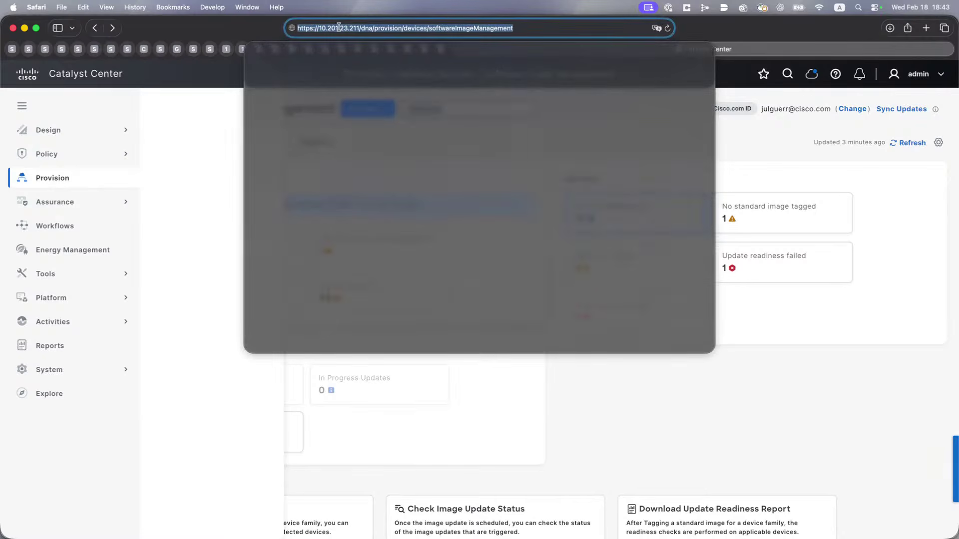
{"action": "left_click_drag", "start_coordinate": [358, 28], "coordinate": [462, 90]}
{"action": "key", "text": "BackSpace"}
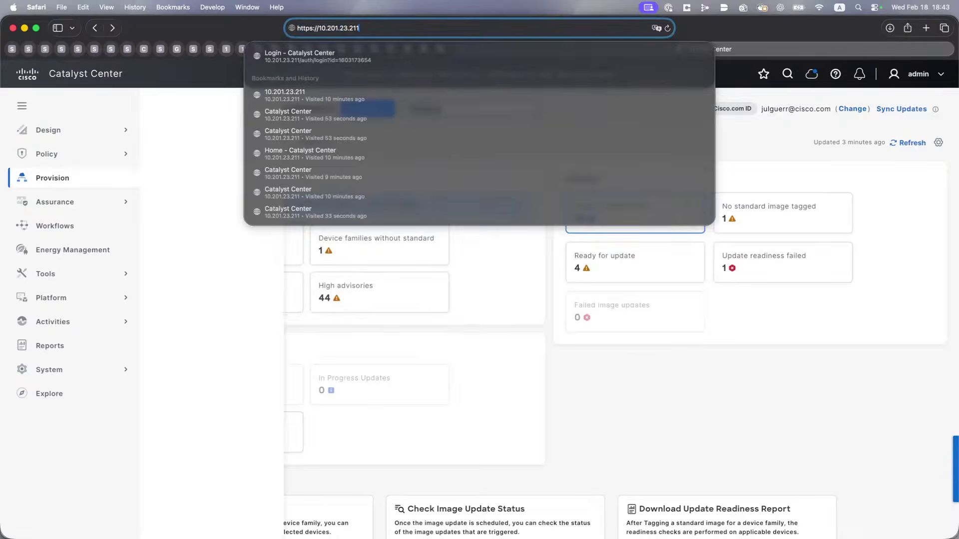
{"action": "key", "text": "Return"}
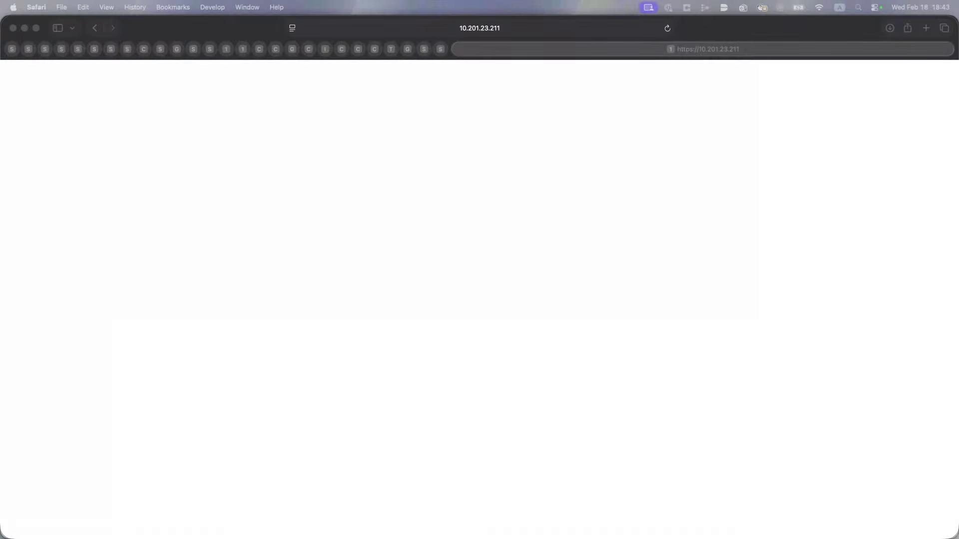
{"action": "left_click", "coordinate": [564, 27]}
{"action": "key", "text": "Return"}
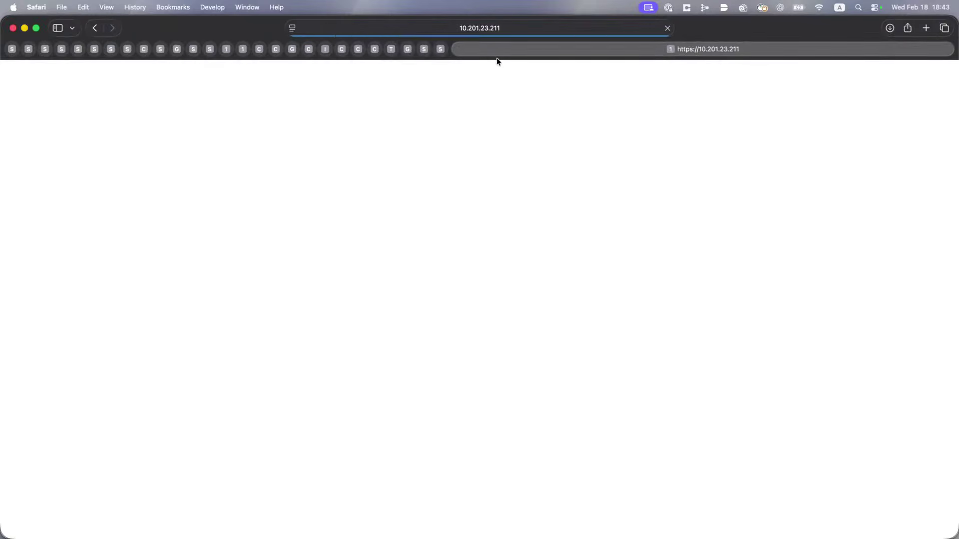
{"action": "left_click", "coordinate": [533, 26]}
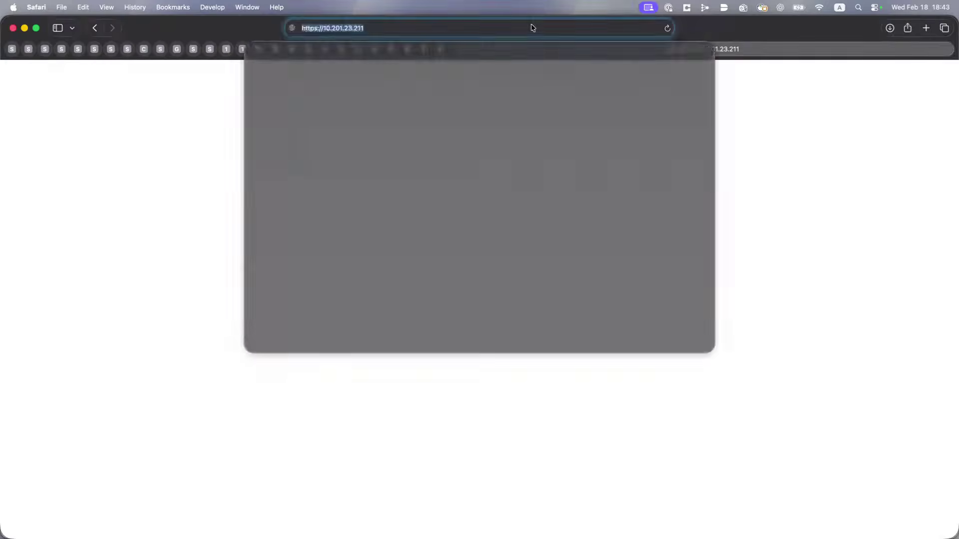
{"action": "key", "text": "Return"}
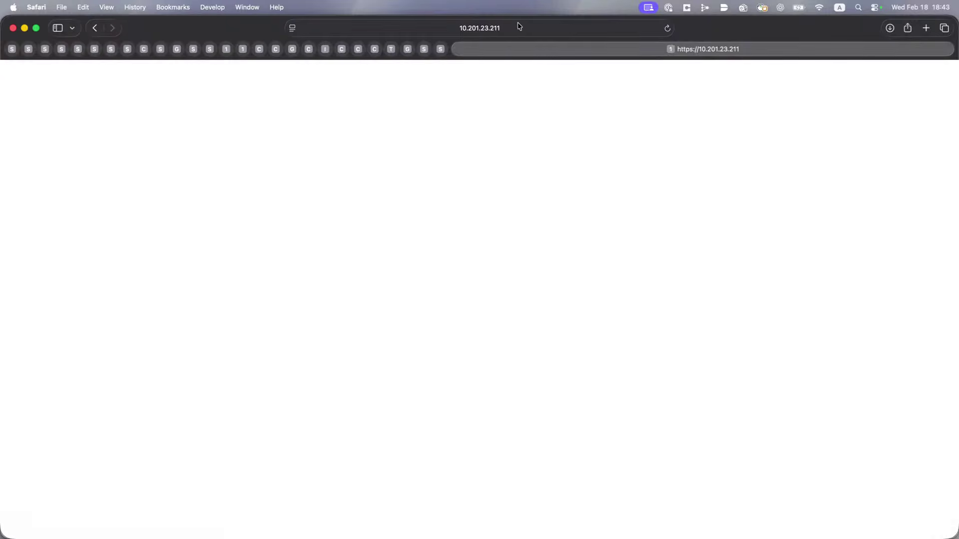
Step: Switch applications over to Google Chrome, where Catalyst Center is open
{"action": "key", "text": "super+Tab"}
{"action": "left_click", "coordinate": [367, 272]}
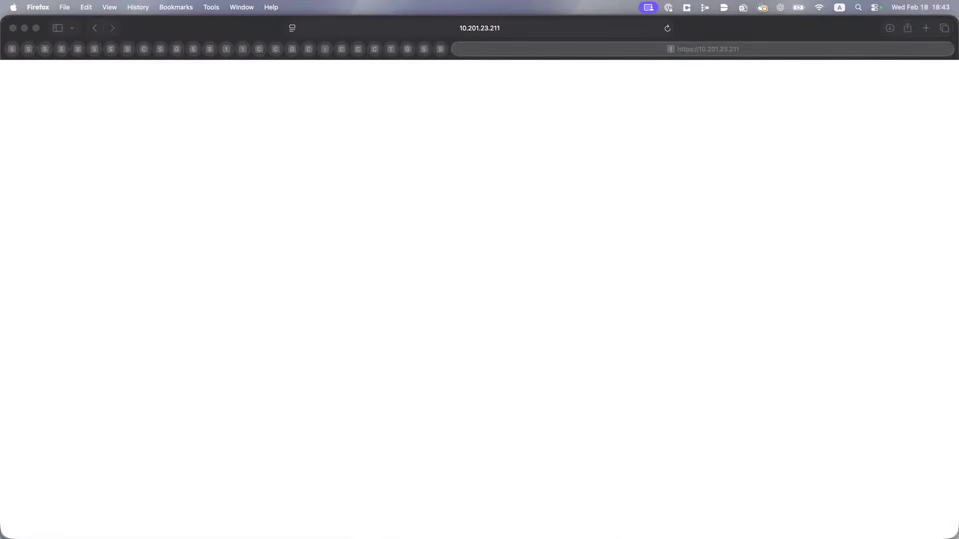
{"action": "key", "text": "super+Tab"}
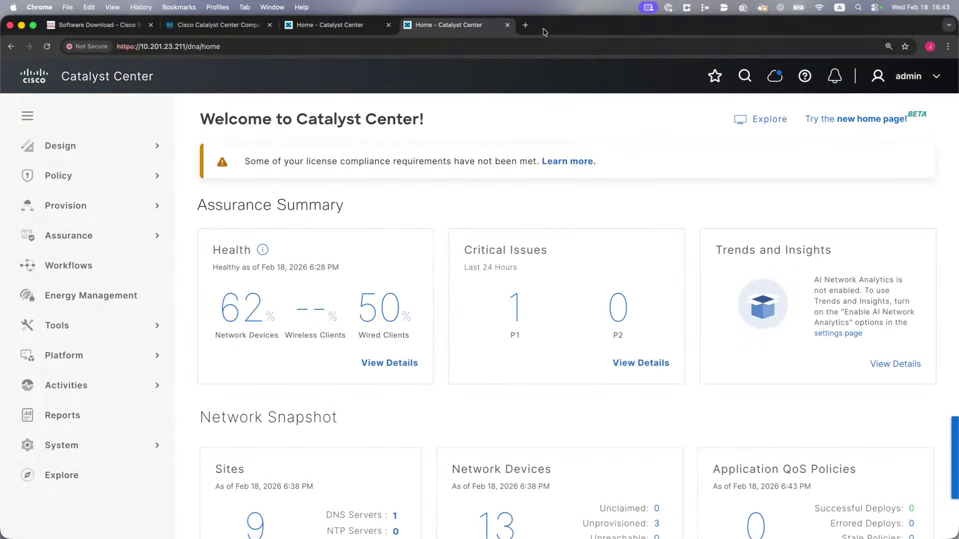
Step: Open Image Repository's Images view full screen and select the Cisco Catalyst 9300 Switch family
{"action": "mouse_move", "coordinate": [120, 201]}
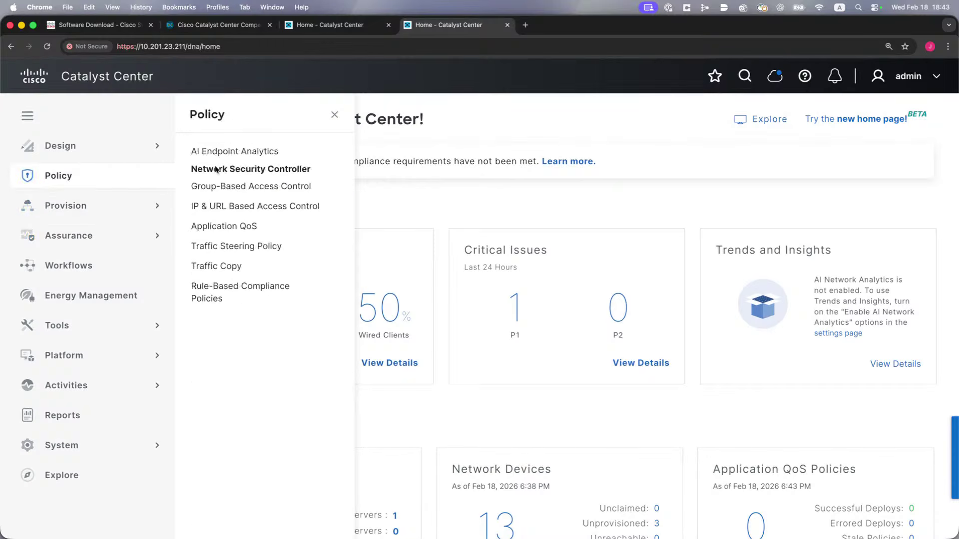
{"action": "mouse_move", "coordinate": [150, 143]}
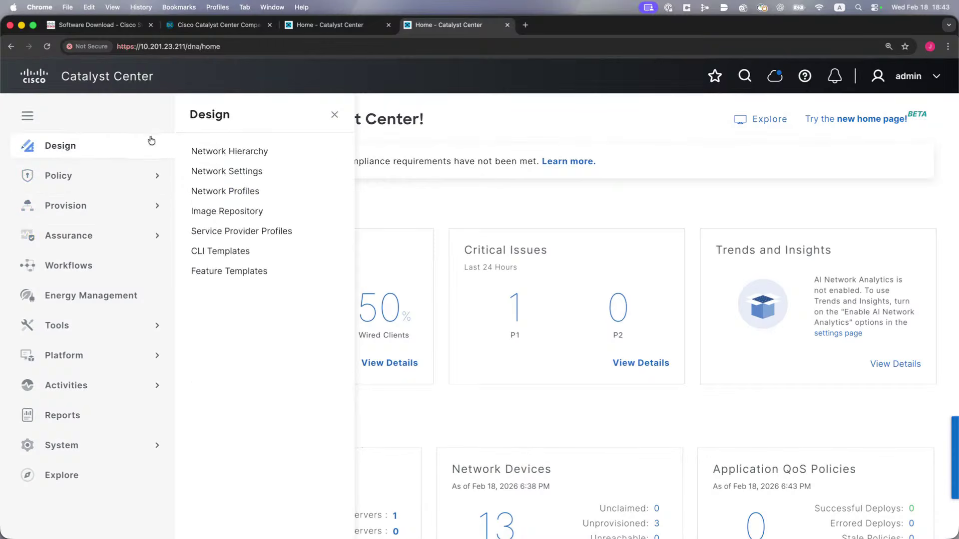
{"action": "left_click", "coordinate": [229, 216]}
{"action": "left_click", "coordinate": [436, 281]}
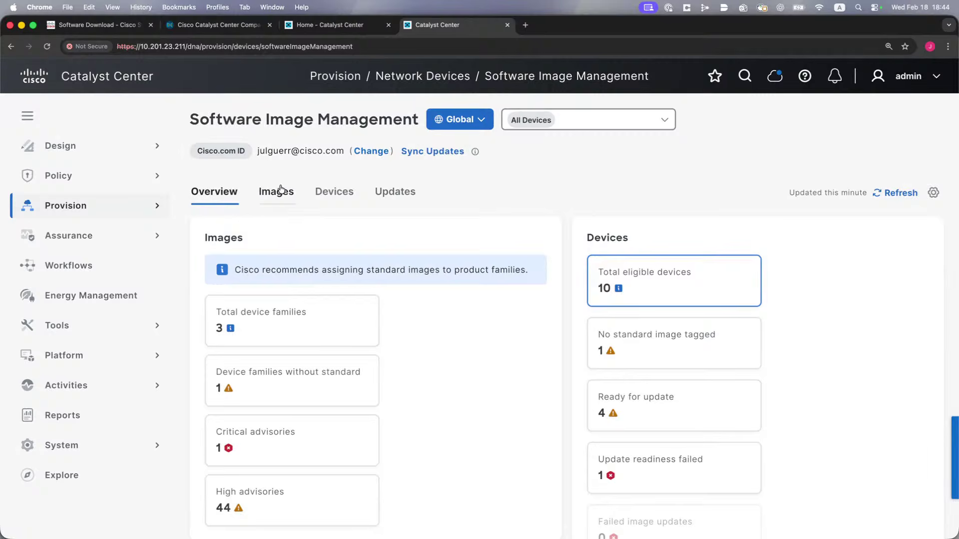
{"action": "left_click", "coordinate": [280, 190]}
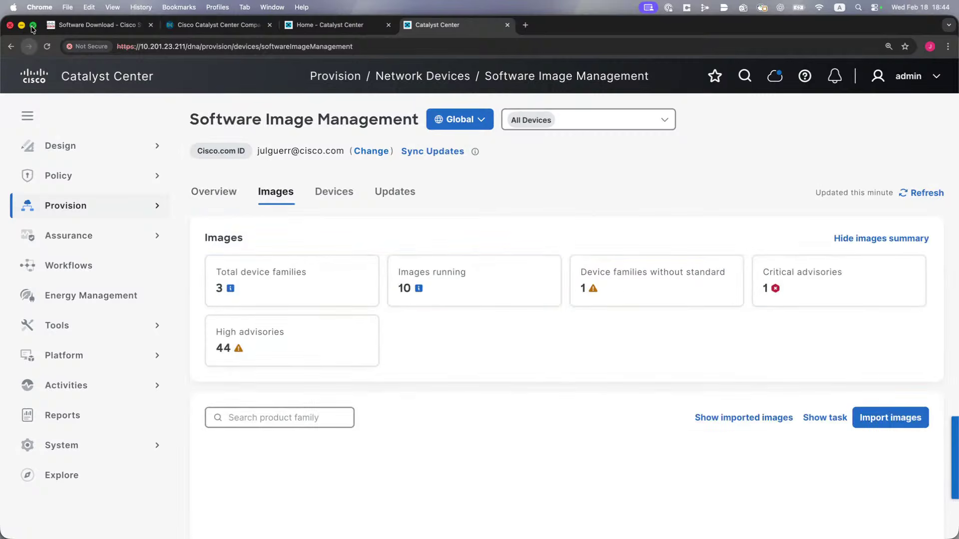
{"action": "left_click", "coordinate": [33, 25]}
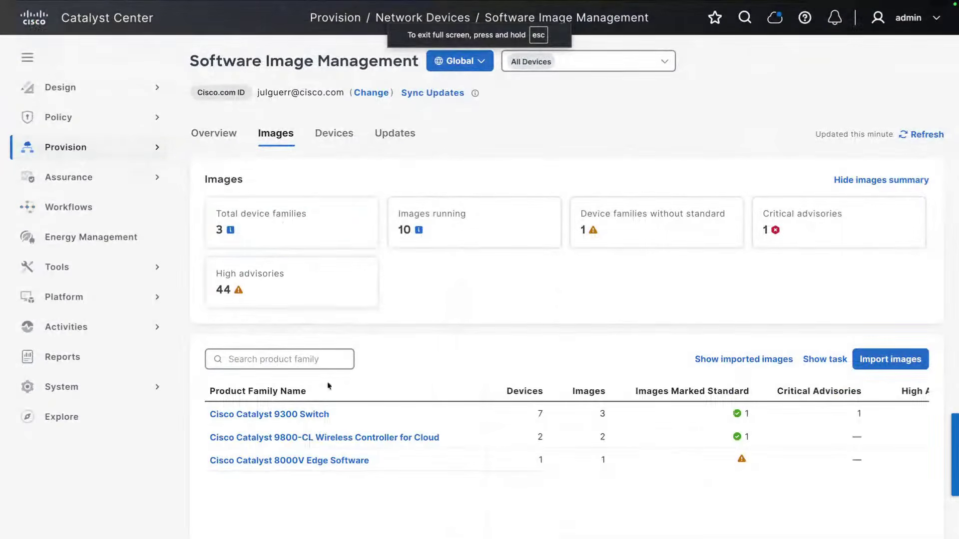
{"action": "left_click", "coordinate": [295, 415]}
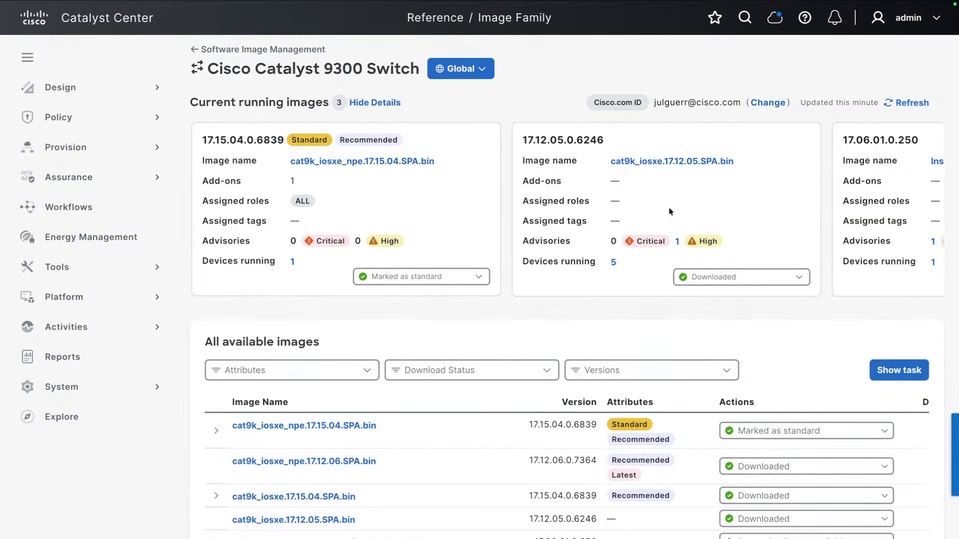
Step: View advisories for cat9k_iosxe.17.12.05.SPA.bin, showing one High advisory (CVSS 8.6)
{"action": "scroll", "coordinate": [669, 208], "scroll_direction": "right", "scroll_amount": 1}
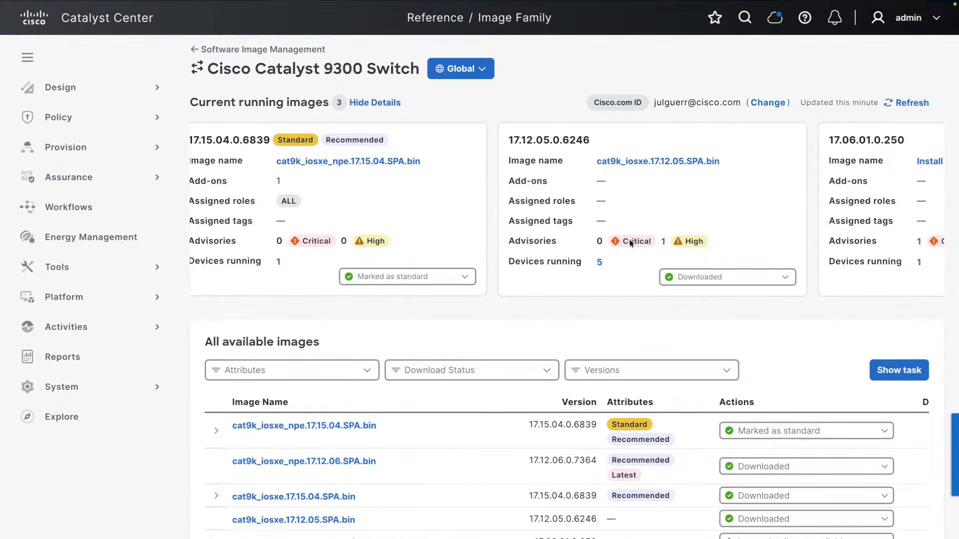
{"action": "scroll", "coordinate": [629, 238], "scroll_direction": "right", "scroll_amount": 3}
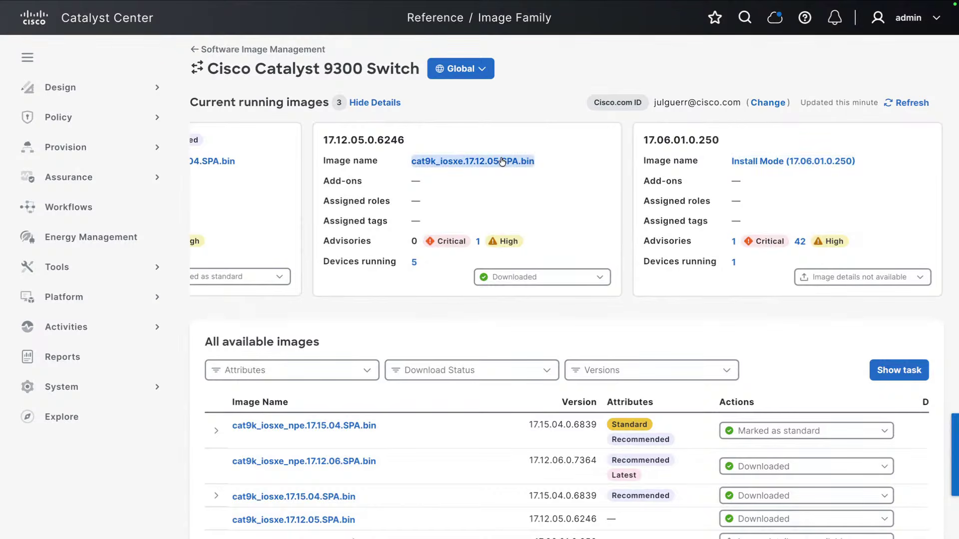
{"action": "left_click", "coordinate": [472, 161]}
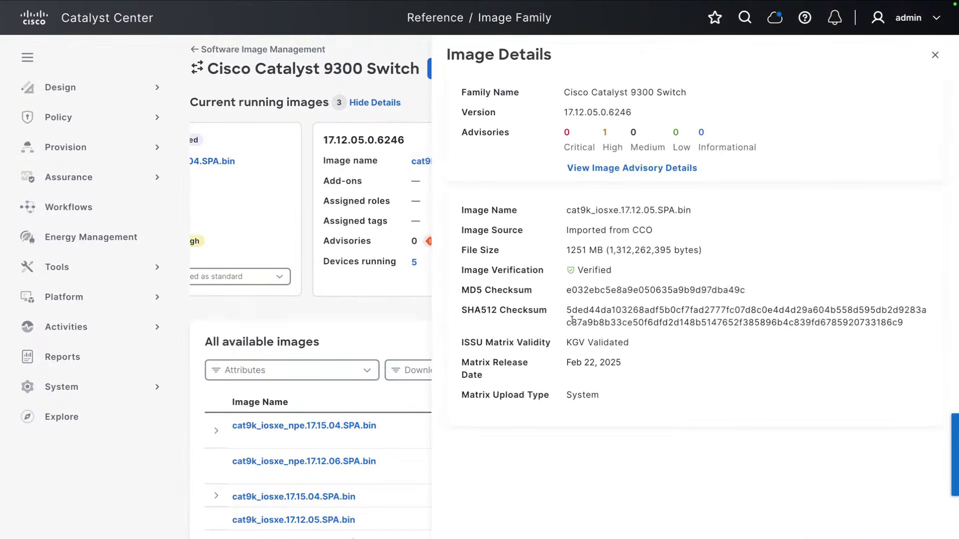
{"action": "left_click", "coordinate": [600, 169]}
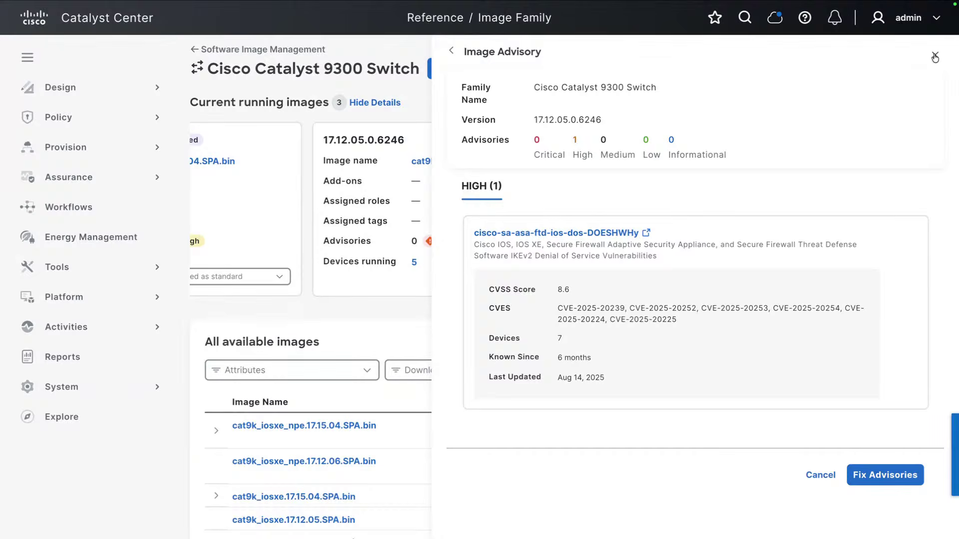
Step: Close the advisory panel and scroll down to the all-available-images list
{"action": "left_click", "coordinate": [934, 56]}
{"action": "scroll", "coordinate": [610, 327], "scroll_direction": "down", "scroll_amount": 2}
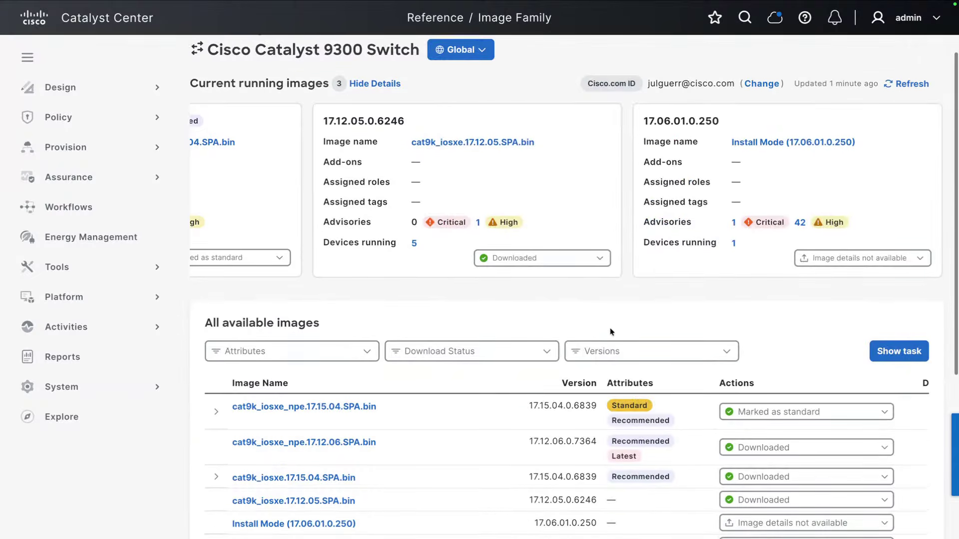
{"action": "scroll", "coordinate": [609, 329], "scroll_direction": "down", "scroll_amount": 3}
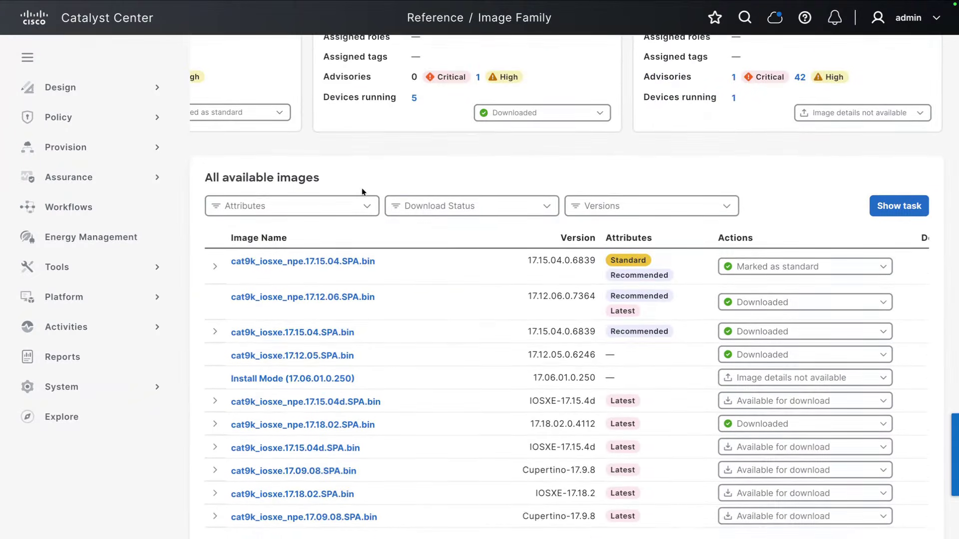
Step: Start the Cisco.com download of cat9k_iosxe_npe.17.15.04d.SPA.bin for the 9300 family
{"action": "scroll", "coordinate": [405, 398], "scroll_direction": "down", "scroll_amount": 2}
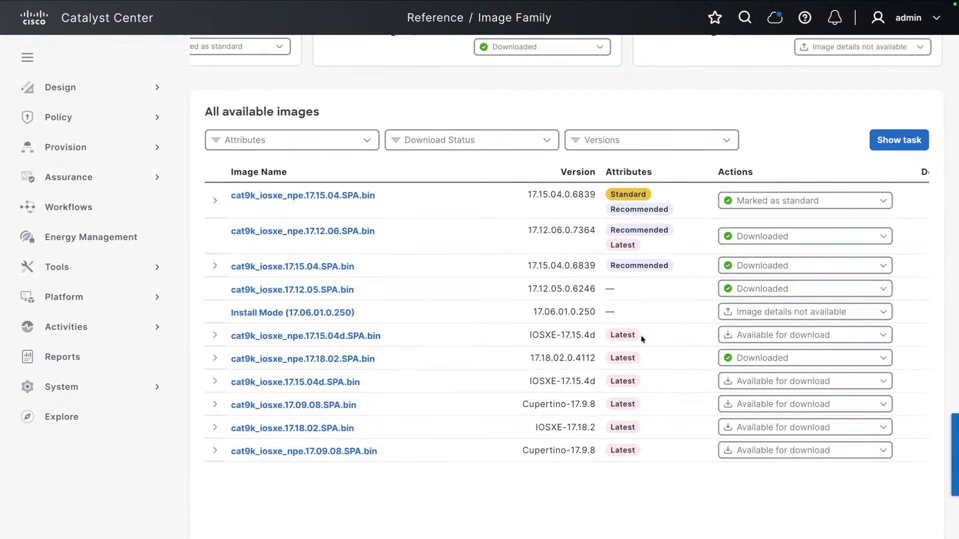
{"action": "left_click", "coordinate": [761, 339]}
{"action": "left_click", "coordinate": [751, 372]}
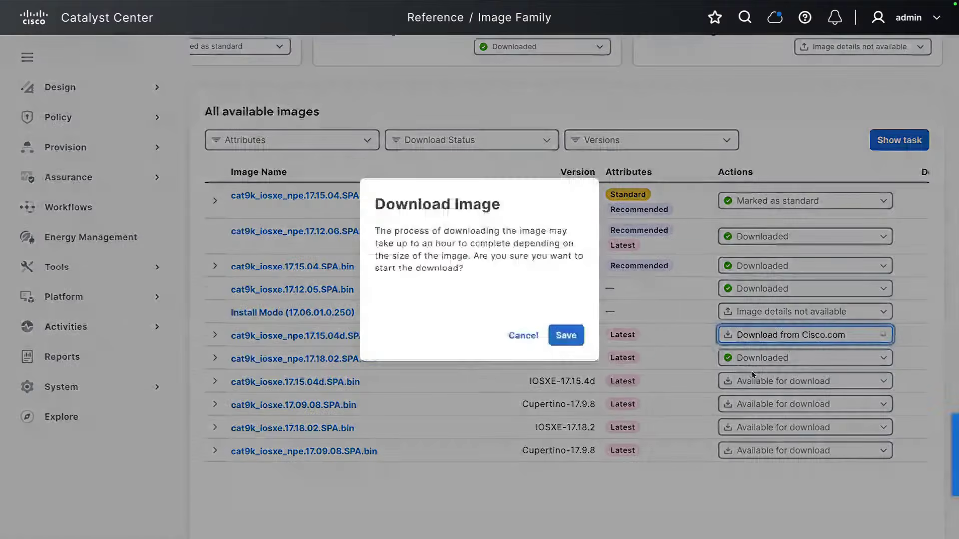
{"action": "left_click", "coordinate": [558, 336]}
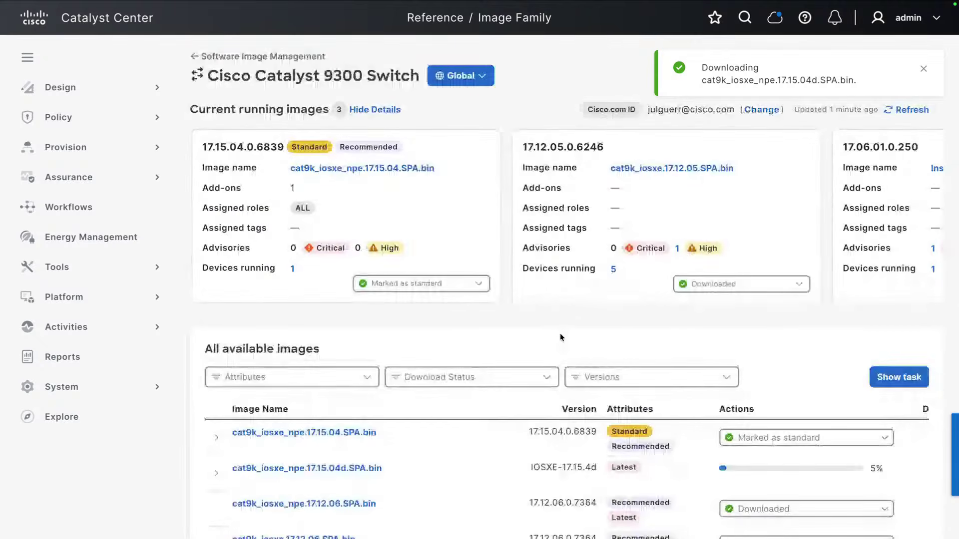
Step: Expand and collapse the 17.15.04d row to view its bundled C9800 sub-image
{"action": "scroll", "coordinate": [560, 337], "scroll_direction": "down", "scroll_amount": 2}
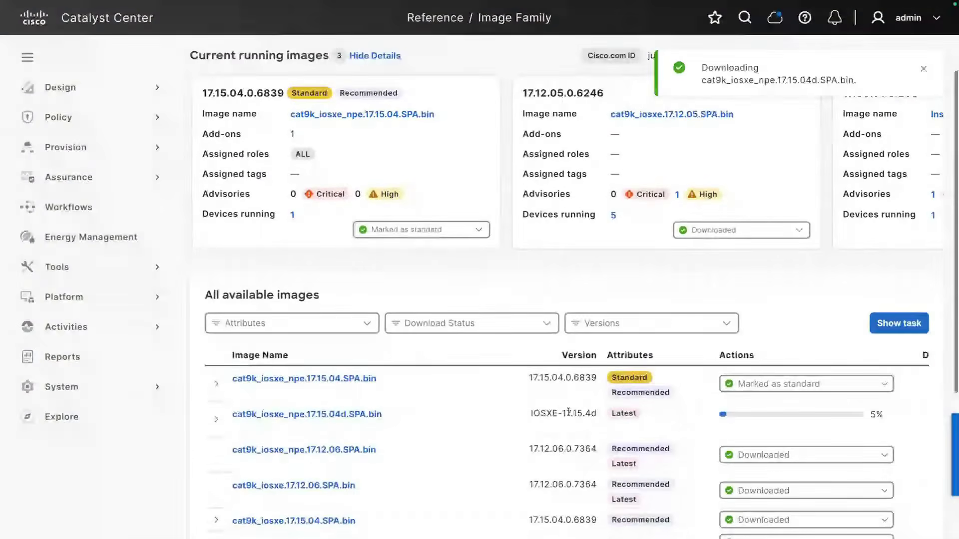
{"action": "scroll", "coordinate": [569, 414], "scroll_direction": "down", "scroll_amount": 1}
{"action": "scroll", "coordinate": [569, 414], "scroll_direction": "down", "scroll_amount": 1}
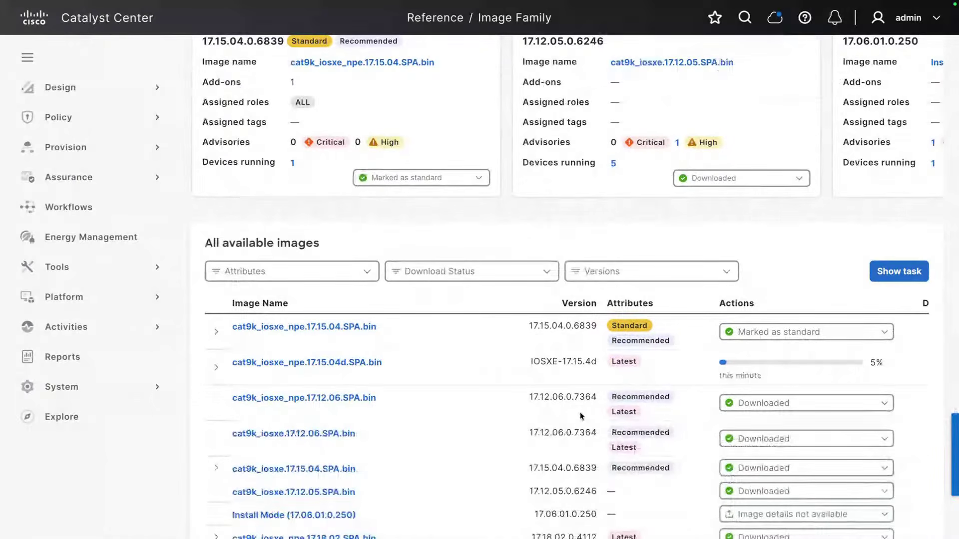
{"action": "scroll", "coordinate": [581, 415], "scroll_direction": "up", "scroll_amount": 2}
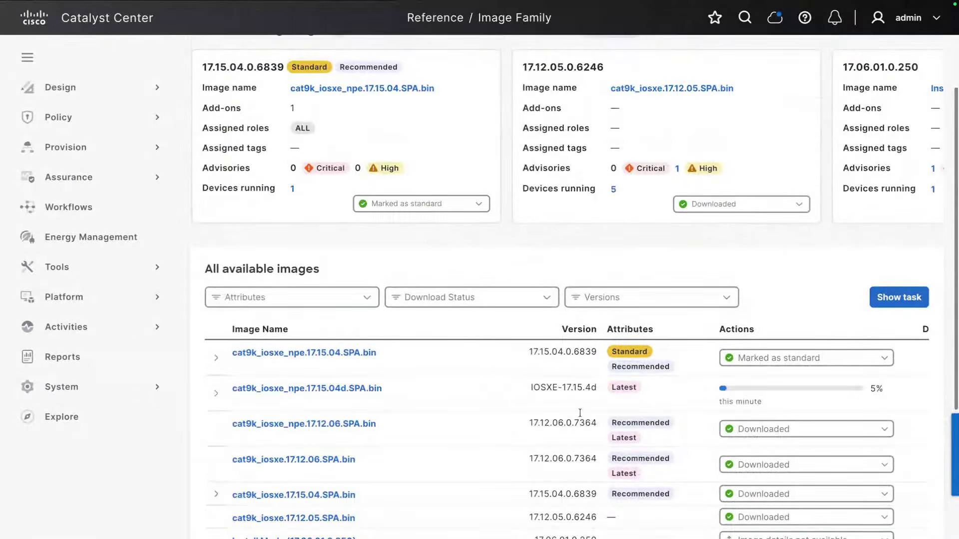
{"action": "scroll", "coordinate": [580, 413], "scroll_direction": "up", "scroll_amount": 3}
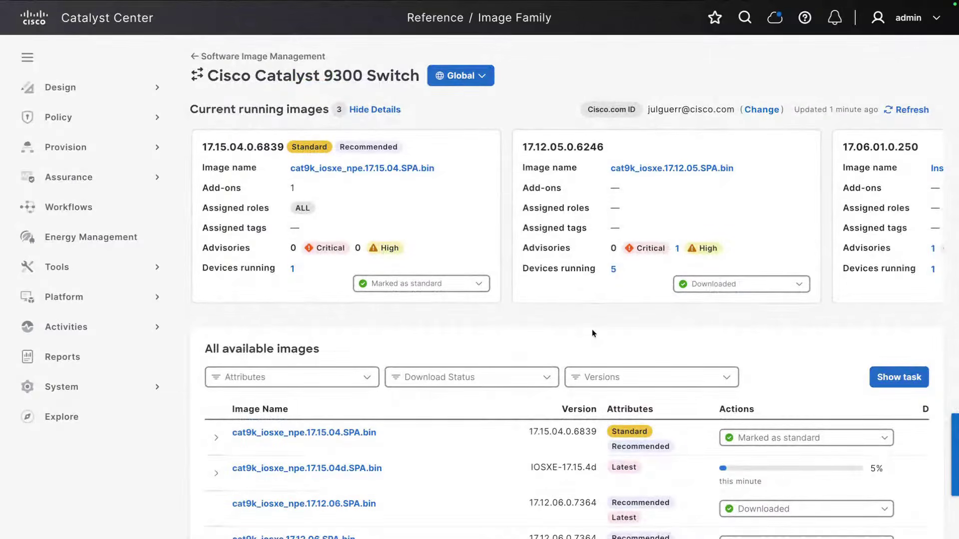
{"action": "scroll", "coordinate": [593, 333], "scroll_direction": "down", "scroll_amount": 1}
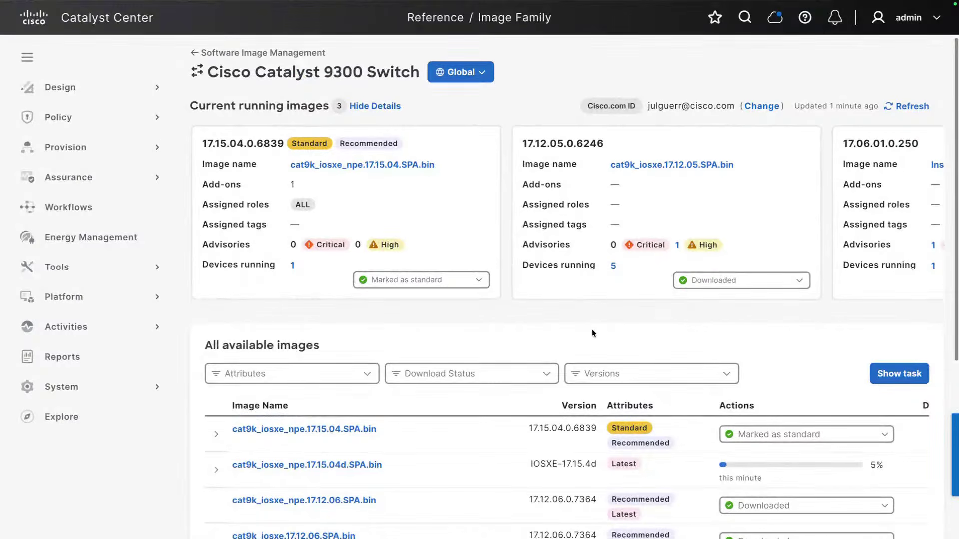
{"action": "scroll", "coordinate": [592, 328], "scroll_direction": "down", "scroll_amount": 5}
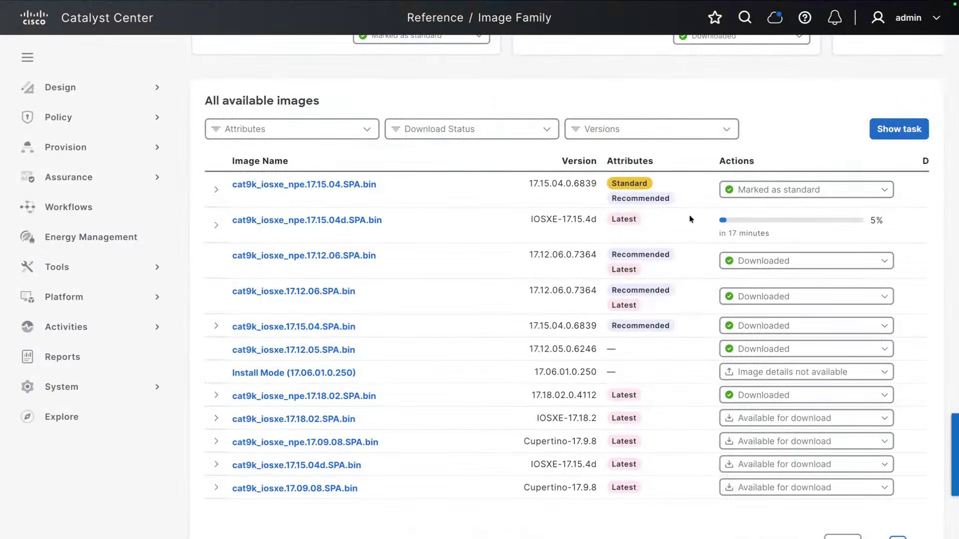
{"action": "left_click", "coordinate": [217, 226]}
{"action": "left_click", "coordinate": [217, 228]}
Step: Return to the Software Image Management product-family overview
{"action": "scroll", "coordinate": [756, 260], "scroll_direction": "up", "scroll_amount": 2}
{"action": "scroll", "coordinate": [758, 257], "scroll_direction": "up", "scroll_amount": 5}
{"action": "left_click", "coordinate": [238, 37]}
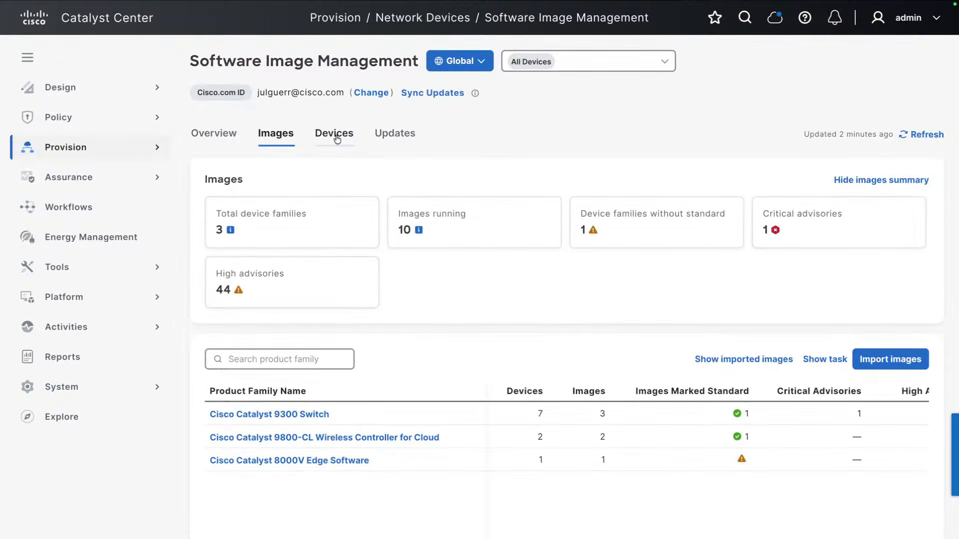
Step: Review each device's image status on the Devices tab
{"action": "left_click", "coordinate": [337, 140]}
{"action": "scroll", "coordinate": [383, 420], "scroll_direction": "down", "scroll_amount": 1}
{"action": "scroll", "coordinate": [383, 416], "scroll_direction": "down", "scroll_amount": 4}
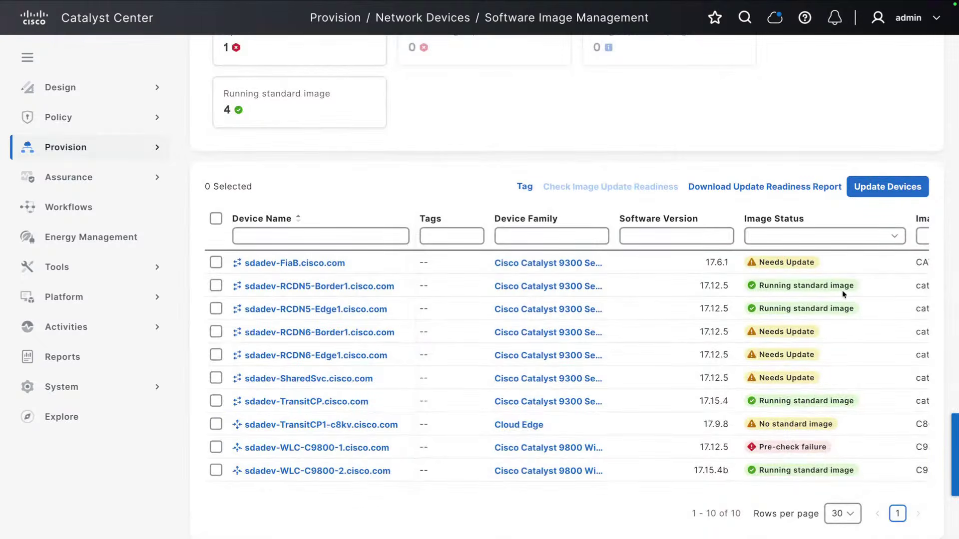
{"action": "scroll", "coordinate": [575, 225], "scroll_direction": "up", "scroll_amount": 5}
Step: Revisit the Cisco Catalyst 9300 Switch family and check the standard 17.15.04 image's options
{"action": "left_click", "coordinate": [275, 140]}
{"action": "left_click", "coordinate": [300, 293]}
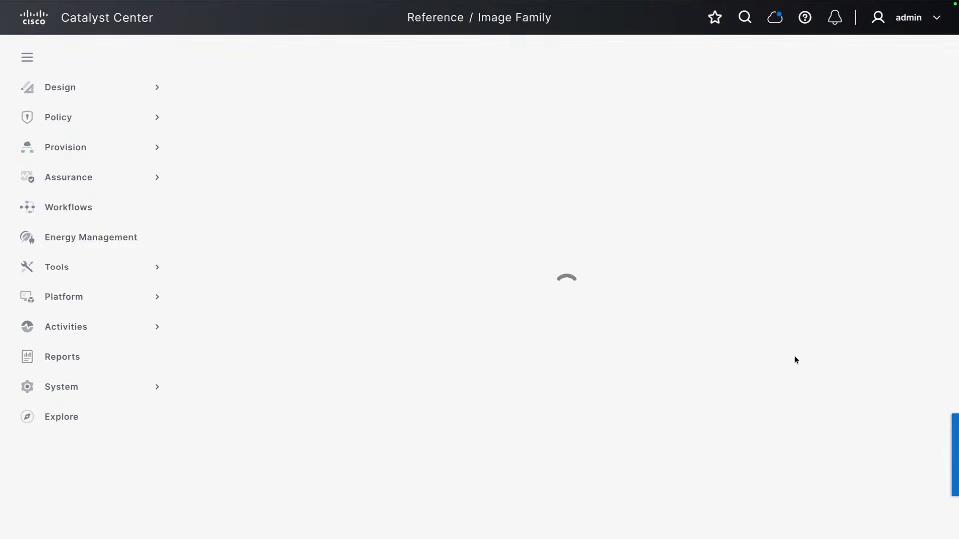
{"action": "scroll", "coordinate": [794, 359], "scroll_direction": "down", "scroll_amount": 3}
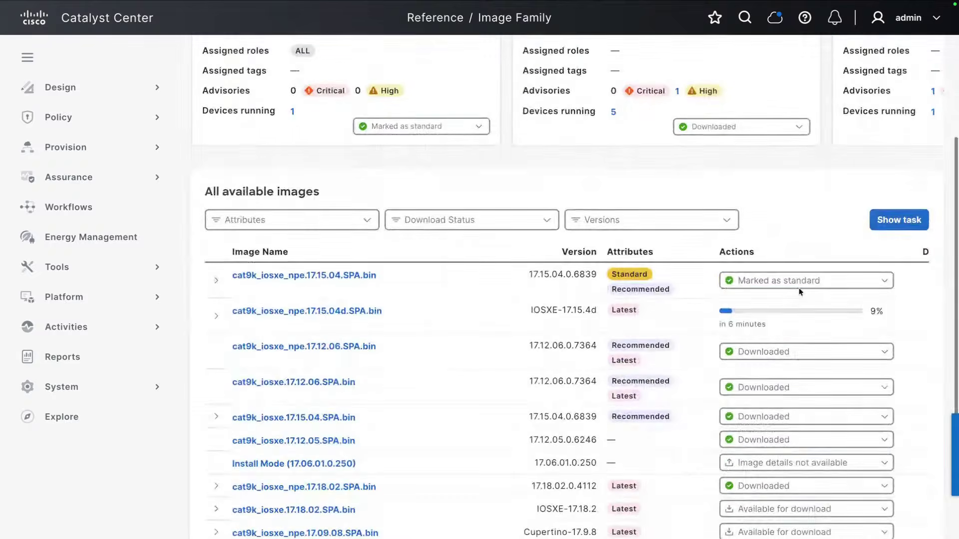
{"action": "left_click", "coordinate": [800, 279]}
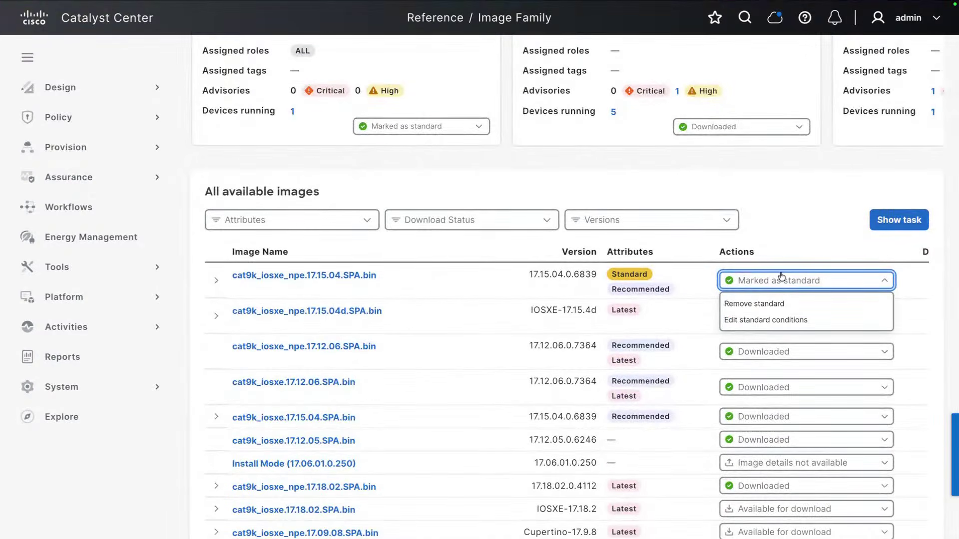
{"action": "left_click", "coordinate": [783, 280]}
{"action": "scroll", "coordinate": [784, 215], "scroll_direction": "up", "scroll_amount": 3}
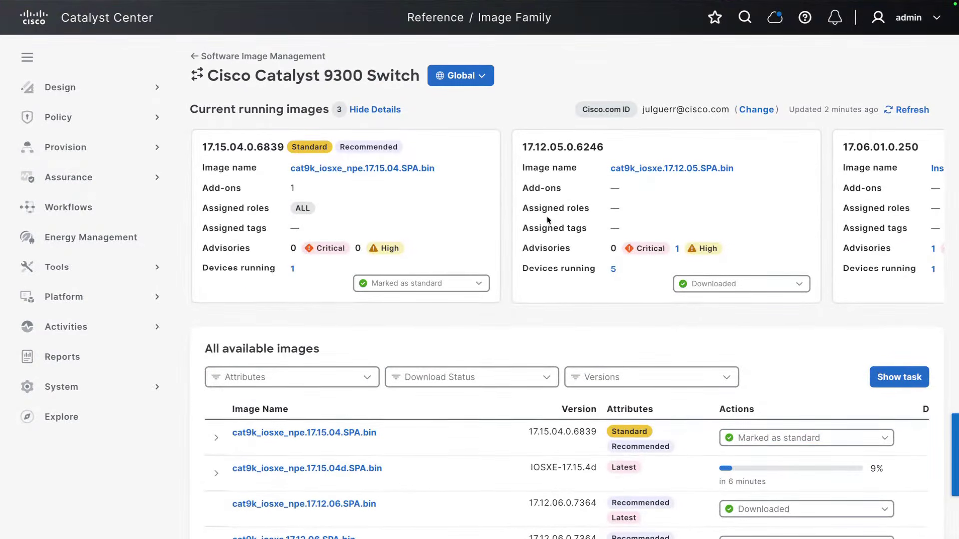
{"action": "left_click", "coordinate": [280, 56]}
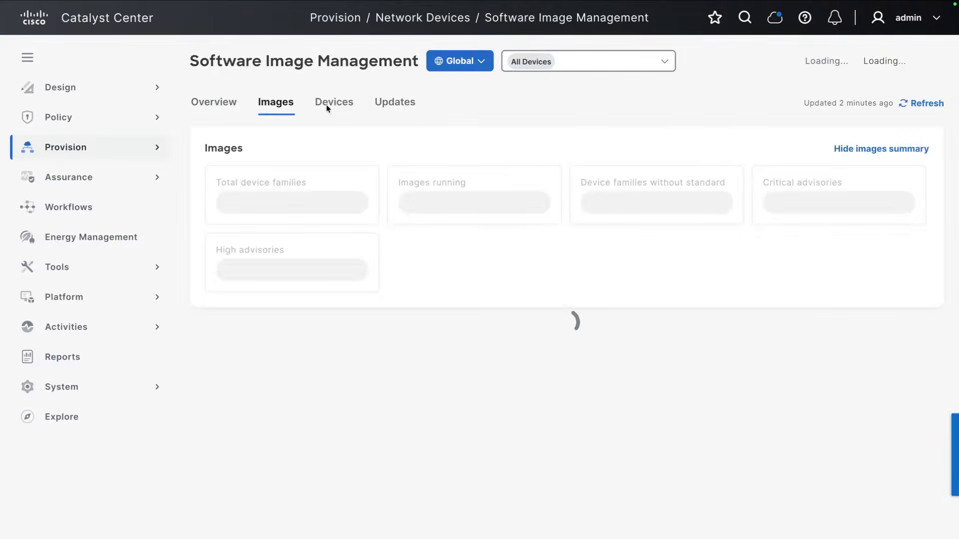
Step: Recheck device image status, then view the recent and scheduled image updates
{"action": "left_click", "coordinate": [334, 129]}
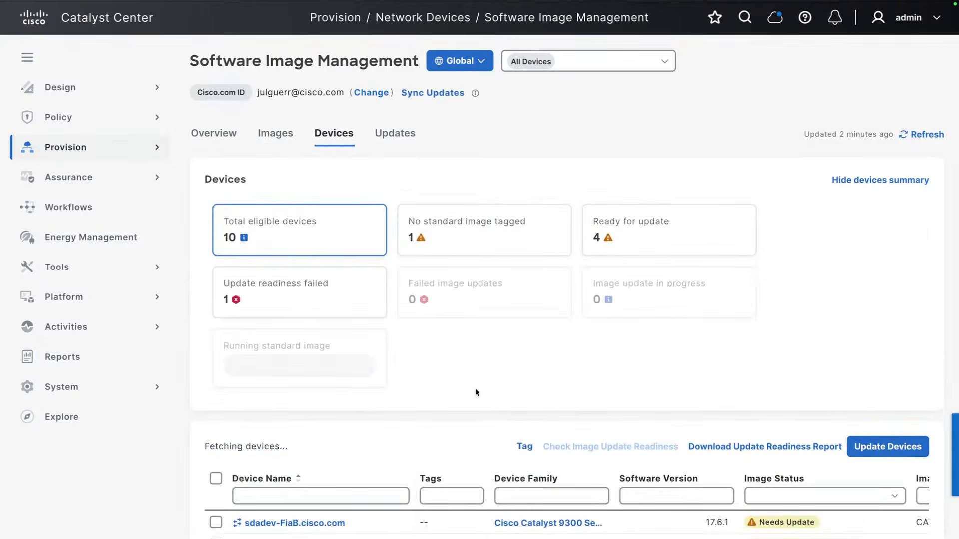
{"action": "scroll", "coordinate": [500, 434], "scroll_direction": "down", "scroll_amount": 3}
{"action": "scroll", "coordinate": [625, 424], "scroll_direction": "down", "scroll_amount": 3}
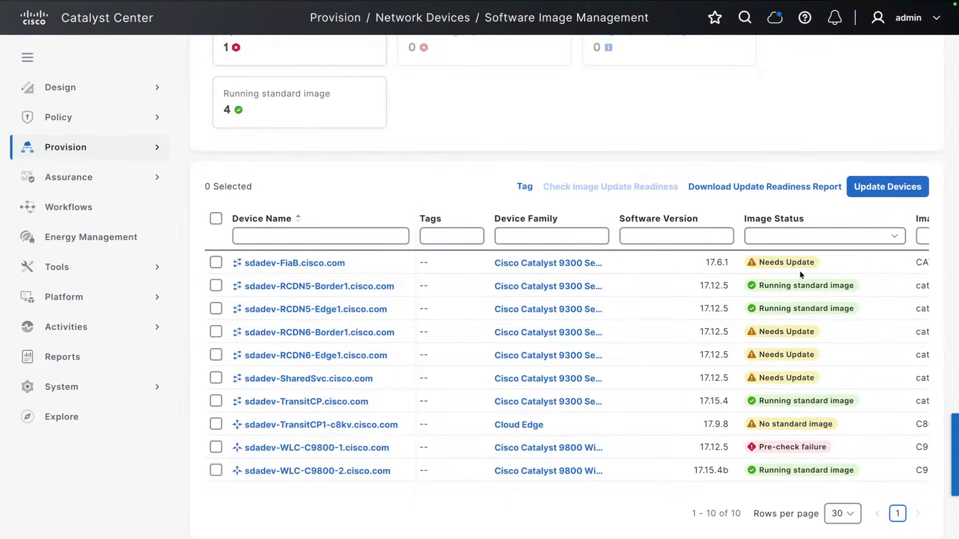
{"action": "scroll", "coordinate": [800, 274], "scroll_direction": "up", "scroll_amount": 1}
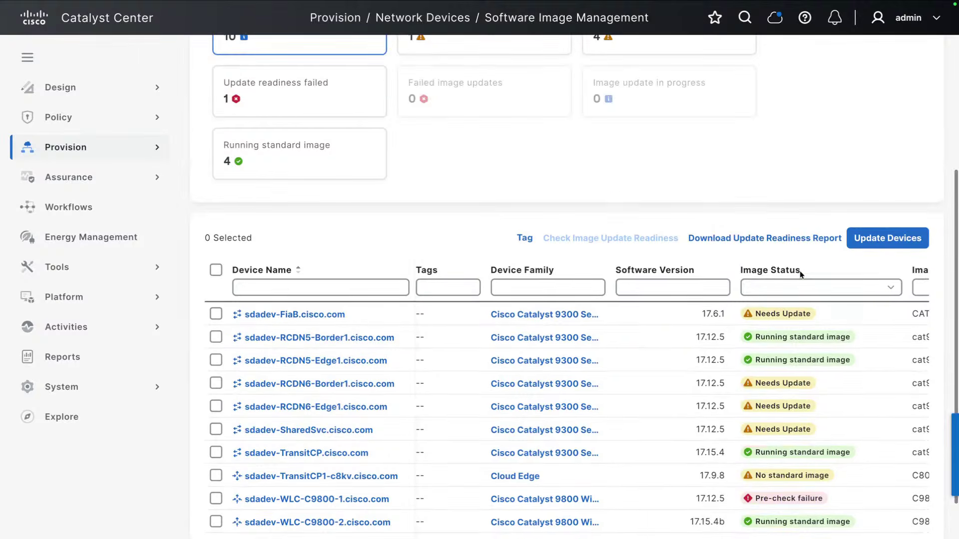
{"action": "scroll", "coordinate": [799, 271], "scroll_direction": "up", "scroll_amount": 4}
{"action": "left_click", "coordinate": [394, 133]}
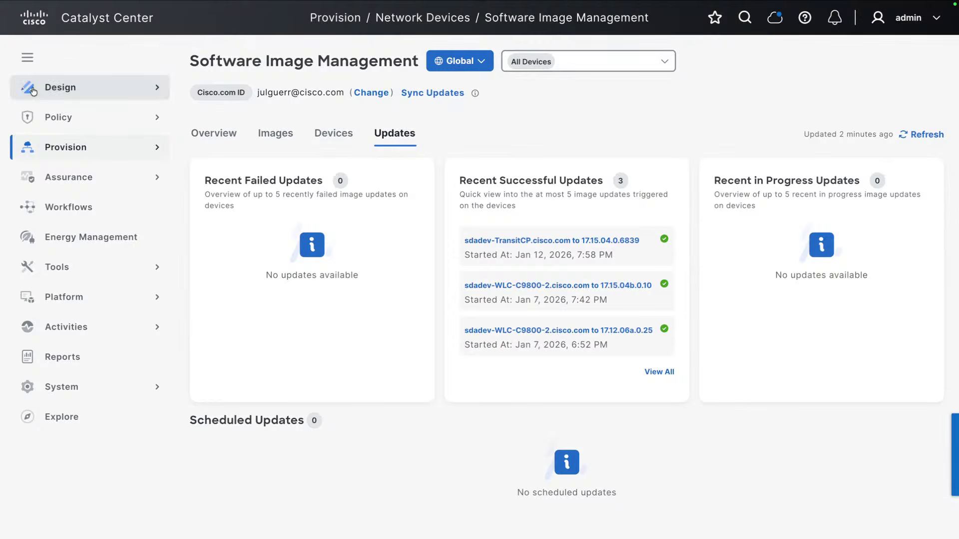
Step: Go to Provision > Inventory for the Global site
{"action": "mouse_move", "coordinate": [103, 106]}
{"action": "mouse_move", "coordinate": [98, 142]}
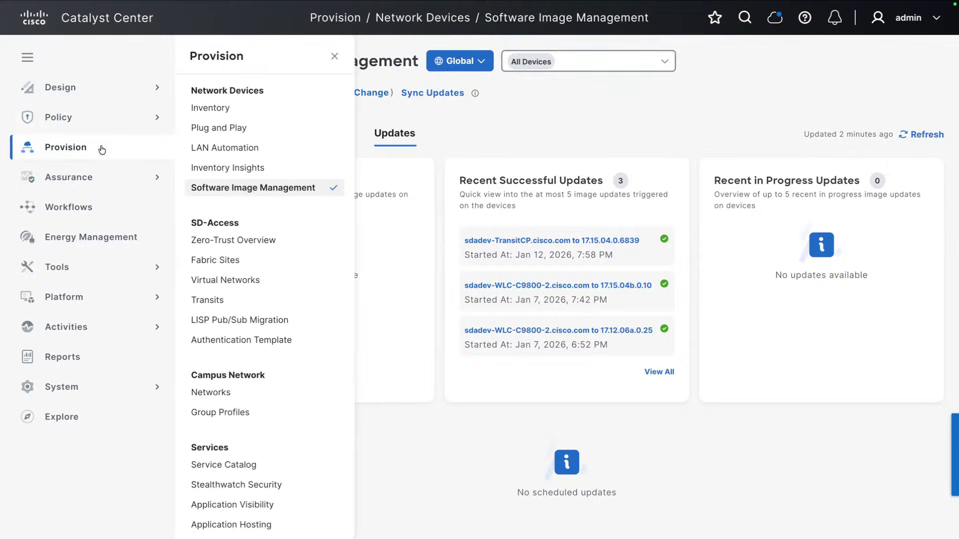
{"action": "left_click", "coordinate": [203, 100]}
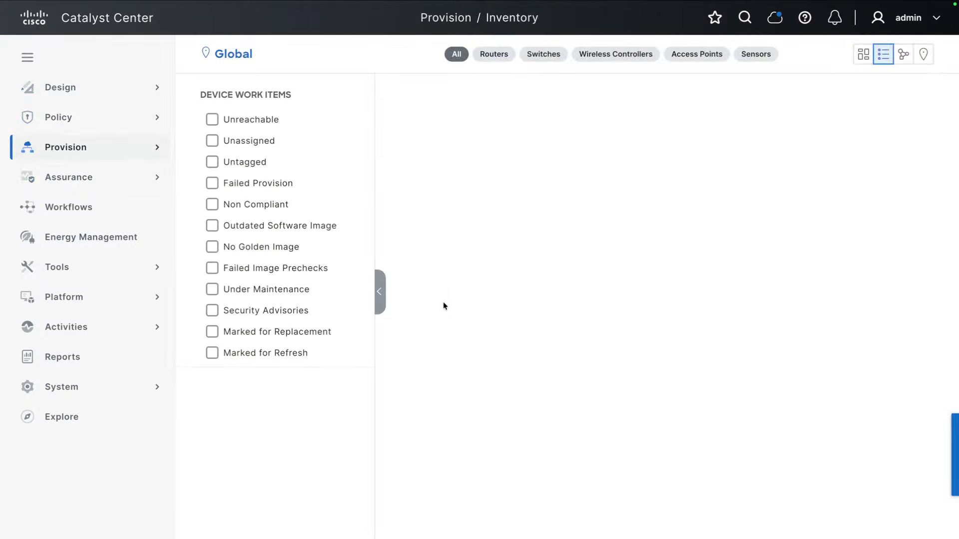
Step: Add Device Family, Software Image and Provisioning Status columns in the inventory table settings
{"action": "left_click", "coordinate": [382, 289]}
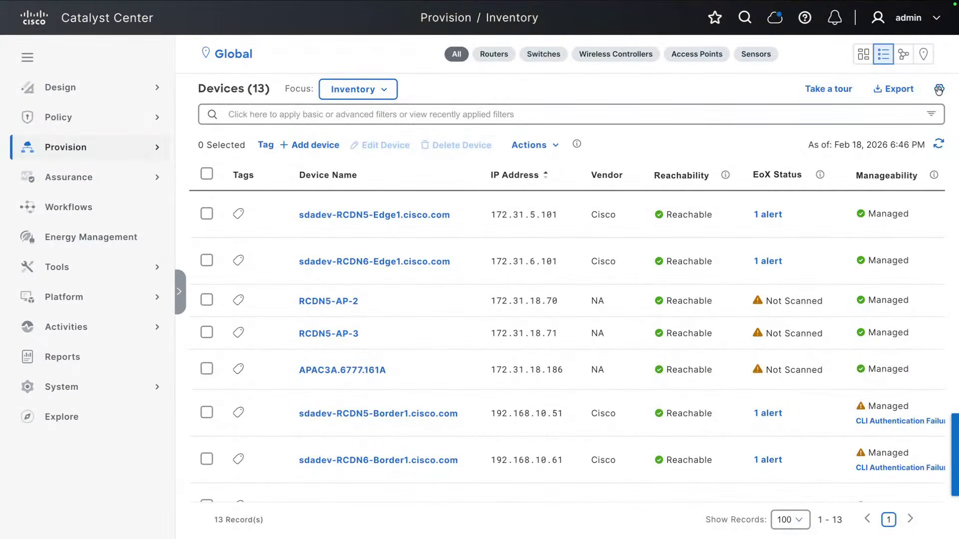
{"action": "left_click", "coordinate": [937, 138]}
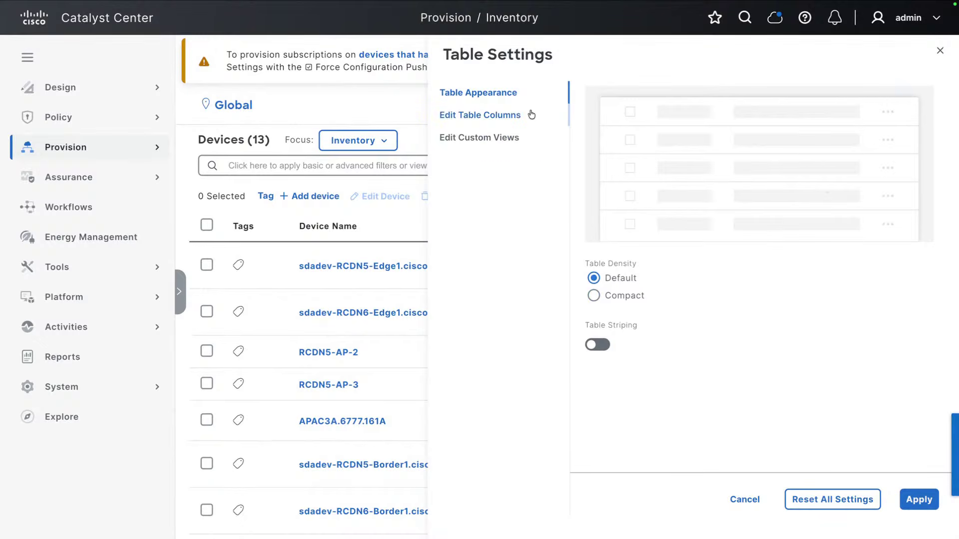
{"action": "left_click", "coordinate": [532, 115]}
{"action": "scroll", "coordinate": [694, 345], "scroll_direction": "down", "scroll_amount": 3}
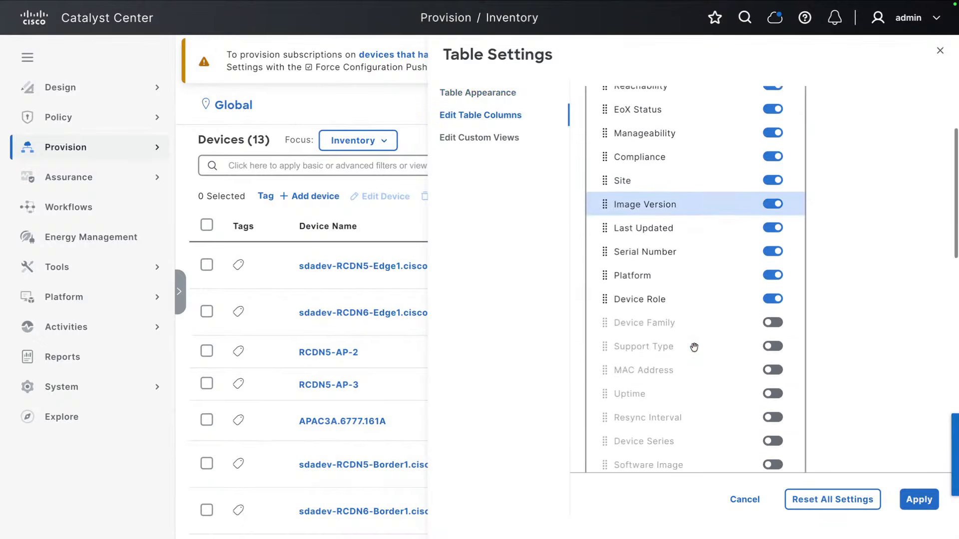
{"action": "left_click", "coordinate": [774, 310]}
{"action": "scroll", "coordinate": [771, 402], "scroll_direction": "down", "scroll_amount": 1}
{"action": "left_click", "coordinate": [774, 398]}
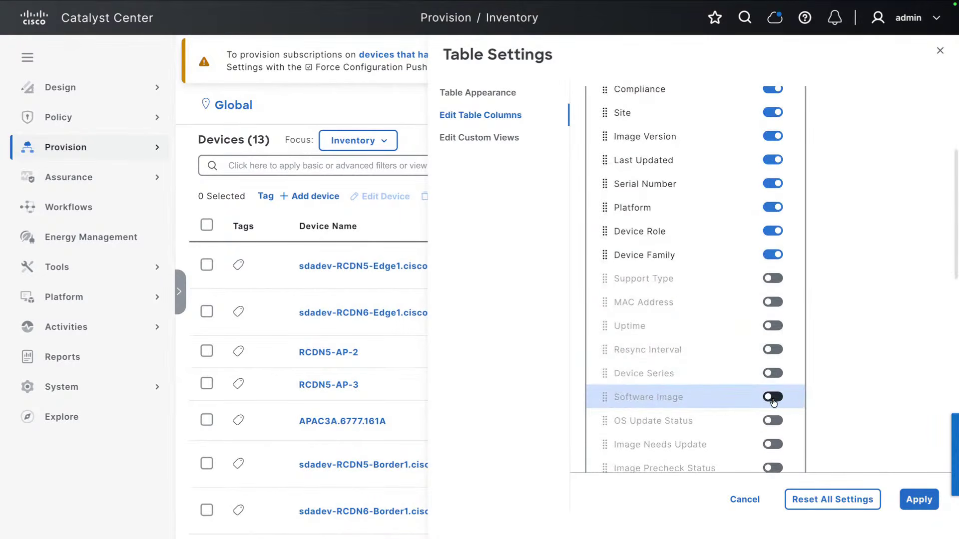
{"action": "scroll", "coordinate": [774, 401], "scroll_direction": "down", "scroll_amount": 3}
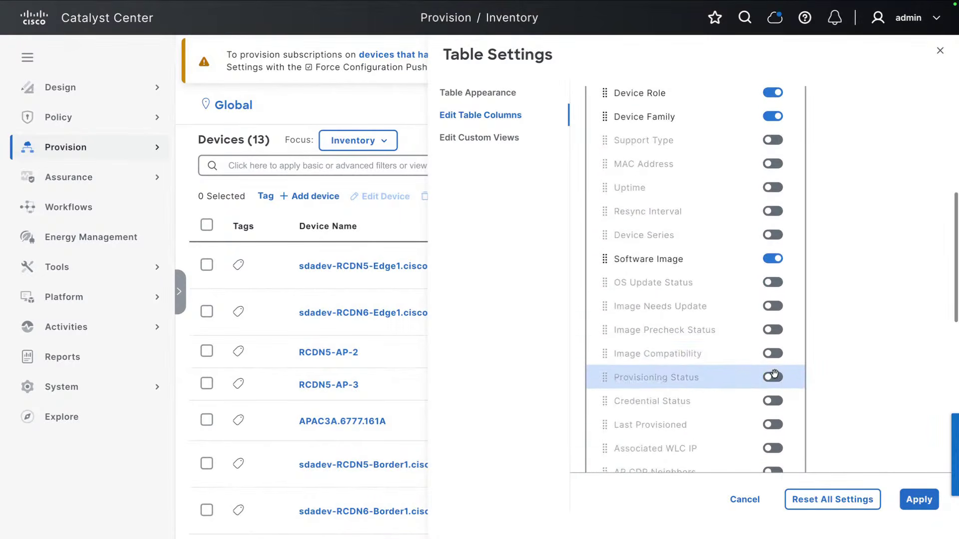
{"action": "left_click", "coordinate": [773, 377]}
Step: Apply the new column settings to the 13-device inventory table
{"action": "scroll", "coordinate": [772, 447], "scroll_direction": "down", "scroll_amount": 2}
{"action": "scroll", "coordinate": [768, 435], "scroll_direction": "down", "scroll_amount": 7}
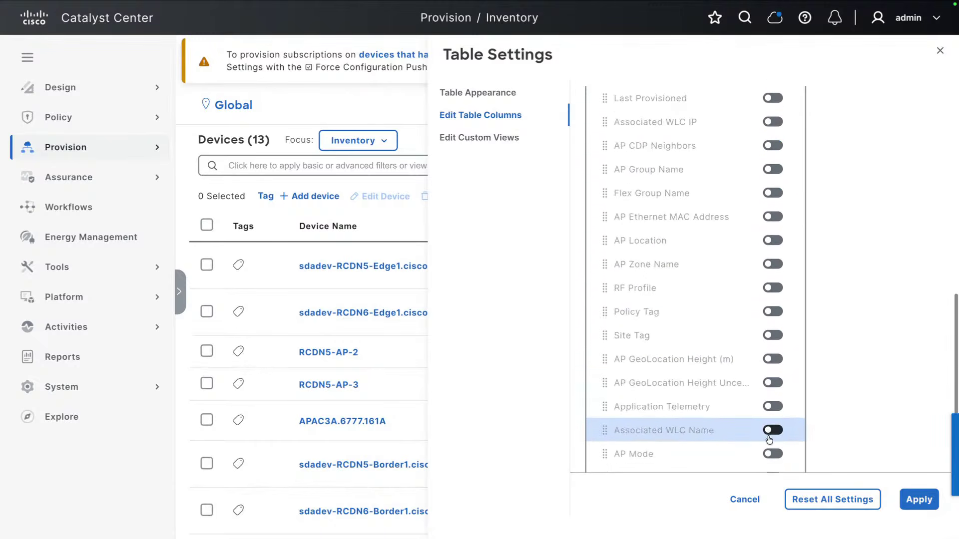
{"action": "scroll", "coordinate": [769, 438], "scroll_direction": "down", "scroll_amount": 4}
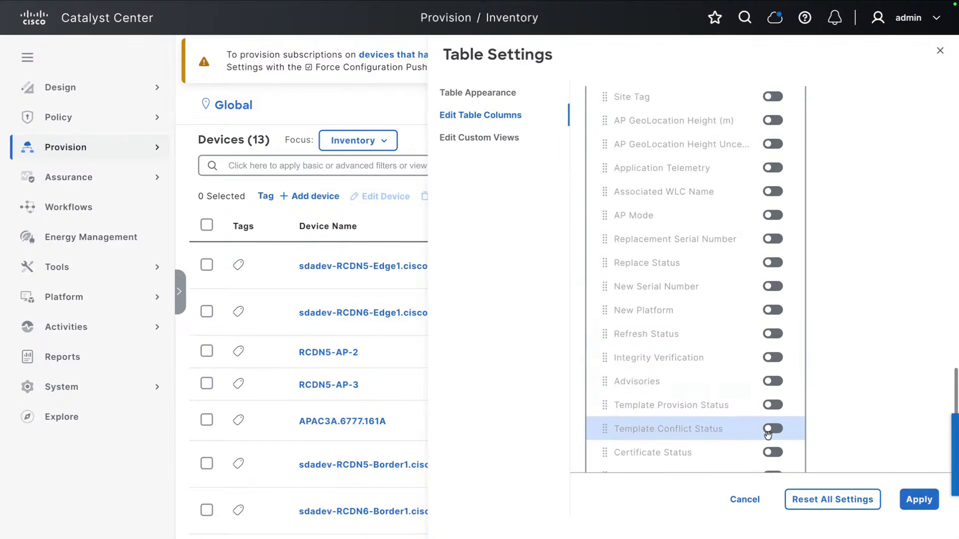
{"action": "scroll", "coordinate": [771, 440], "scroll_direction": "down", "scroll_amount": 1}
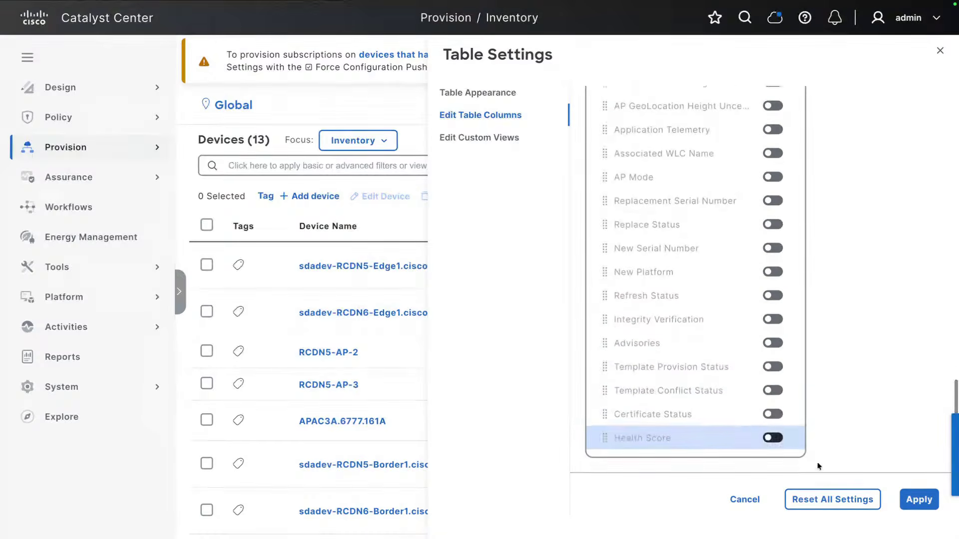
{"action": "left_click", "coordinate": [912, 507]}
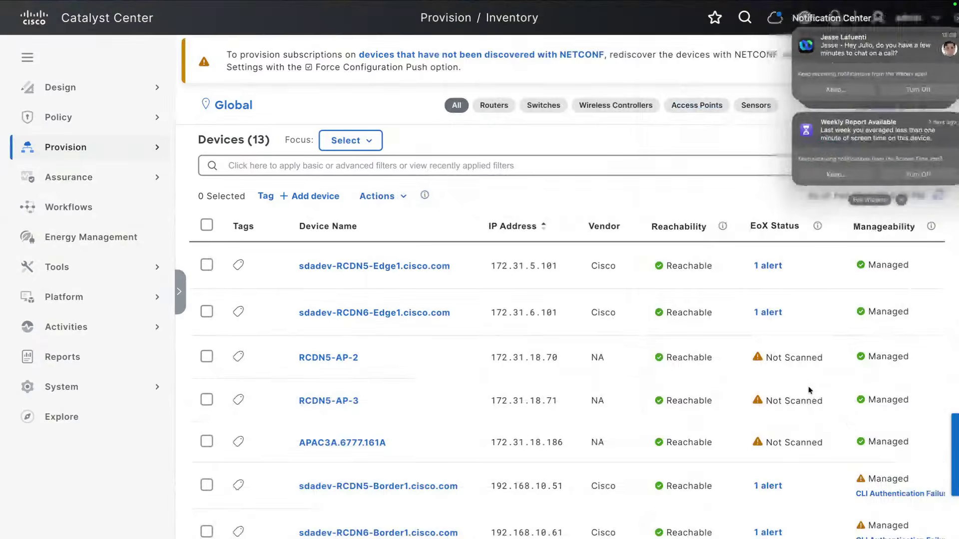
{"action": "scroll", "coordinate": [829, 309], "scroll_direction": "right", "scroll_amount": 10}
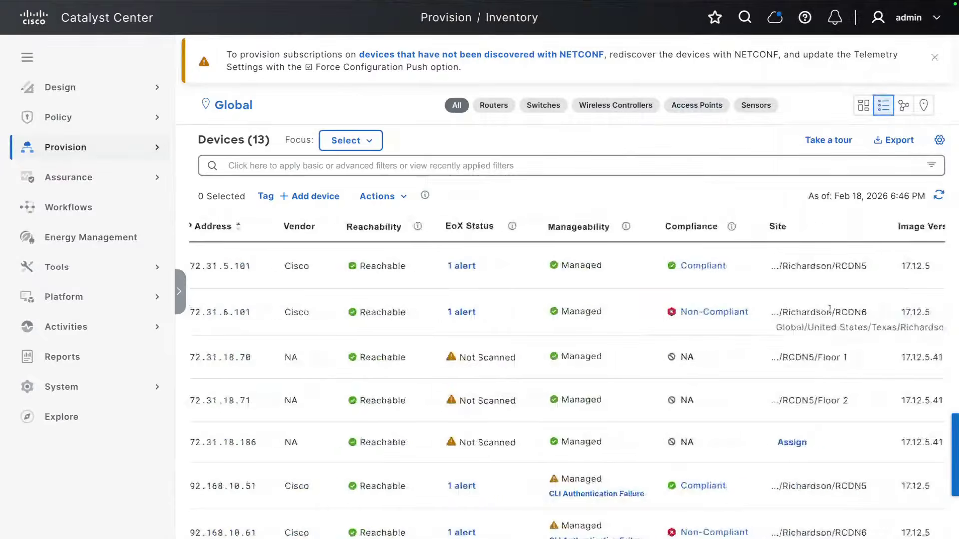
{"action": "scroll", "coordinate": [894, 322], "scroll_direction": "right", "scroll_amount": 5}
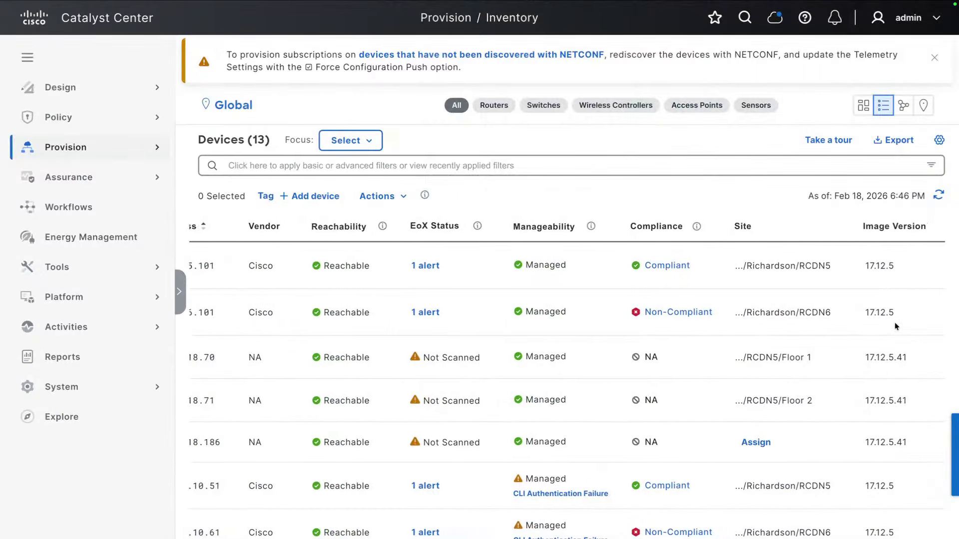
{"action": "scroll", "coordinate": [791, 381], "scroll_direction": "right", "scroll_amount": 10}
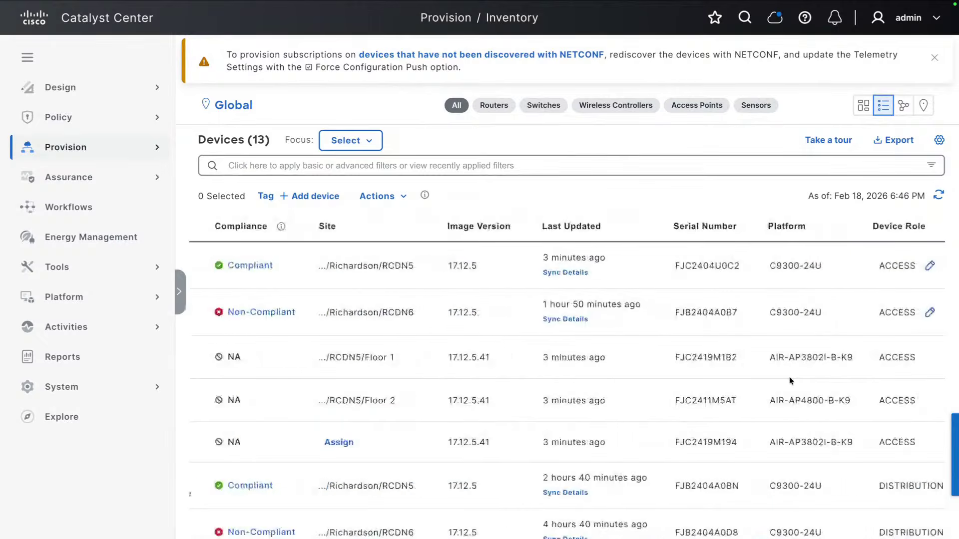
{"action": "scroll", "coordinate": [789, 380], "scroll_direction": "right", "scroll_amount": 10}
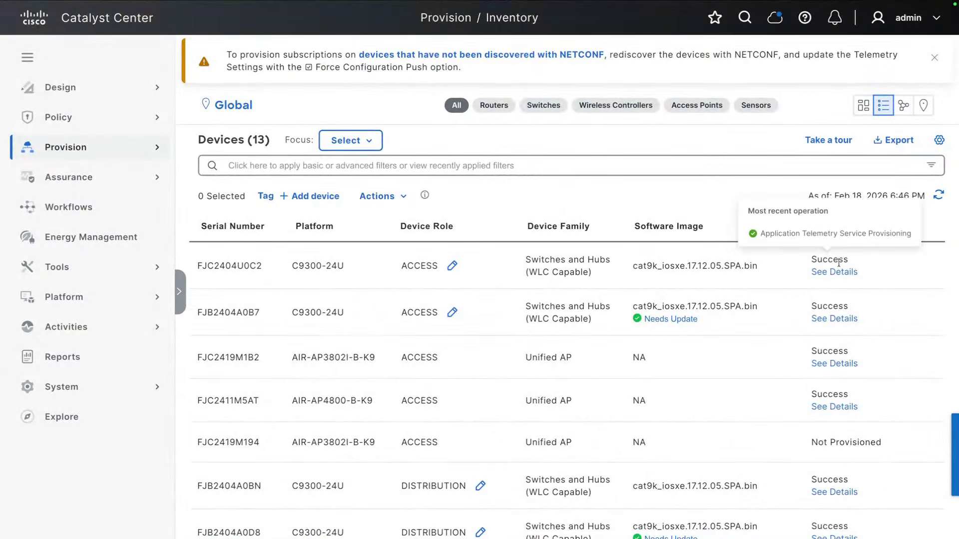
{"action": "scroll", "coordinate": [846, 466], "scroll_direction": "down", "scroll_amount": 6}
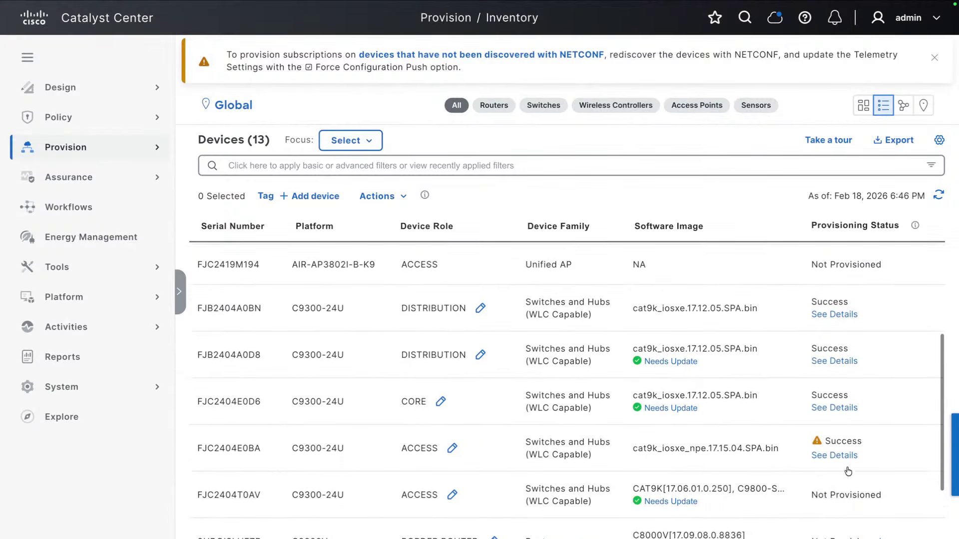
{"action": "scroll", "coordinate": [847, 470], "scroll_direction": "left", "scroll_amount": 10}
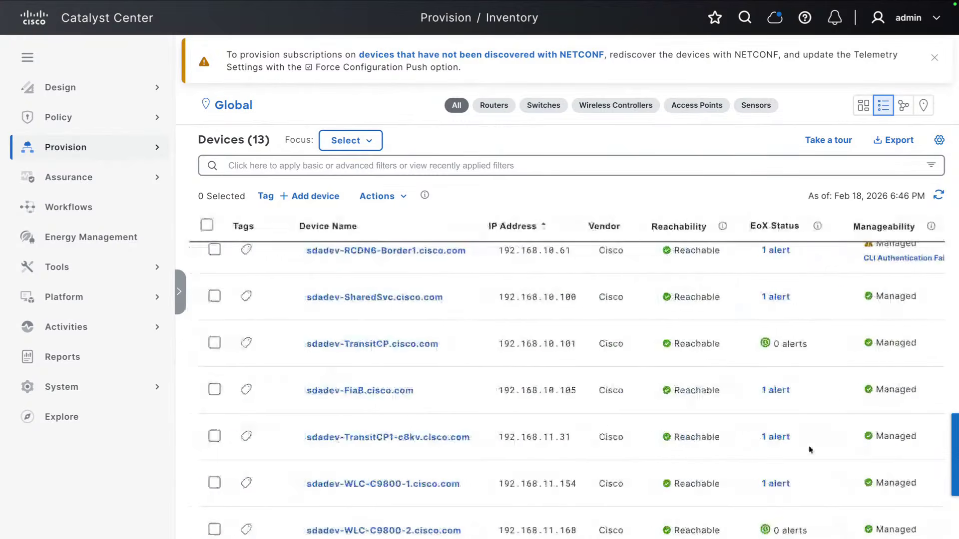
{"action": "scroll", "coordinate": [457, 349], "scroll_direction": "up", "scroll_amount": 6}
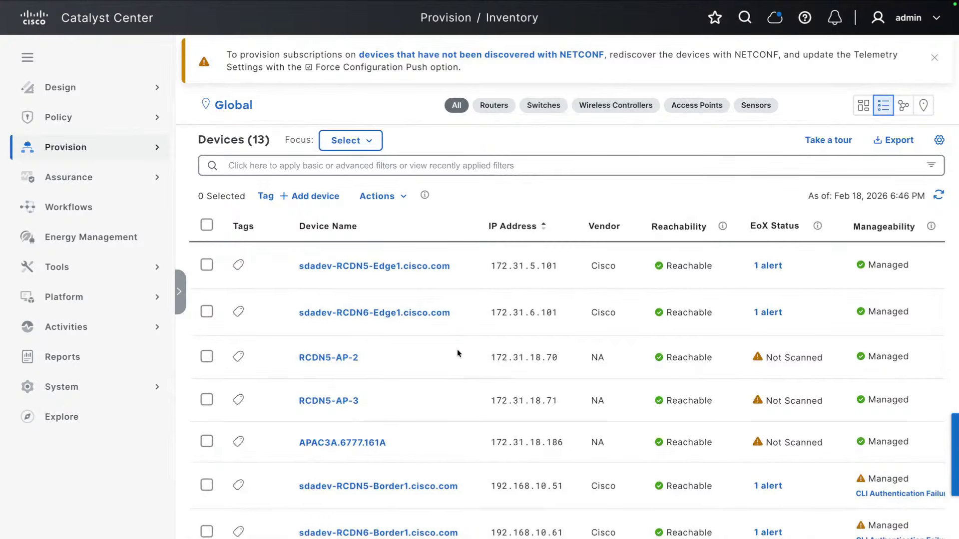
{"action": "scroll", "coordinate": [457, 349], "scroll_direction": "right", "scroll_amount": 5}
{"action": "scroll", "coordinate": [457, 349], "scroll_direction": "right", "scroll_amount": 3}
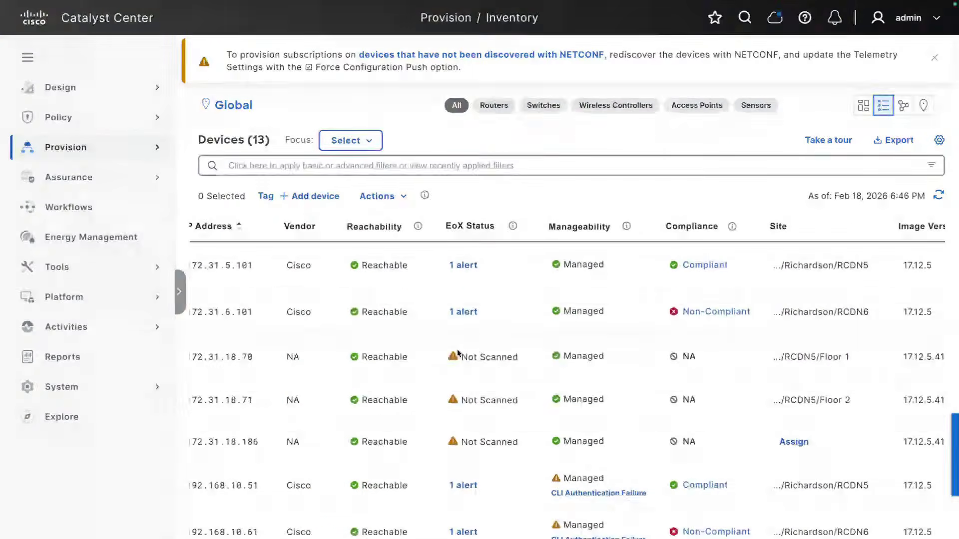
{"action": "scroll", "coordinate": [452, 370], "scroll_direction": "down", "scroll_amount": 1}
{"action": "scroll", "coordinate": [445, 410], "scroll_direction": "left", "scroll_amount": 8}
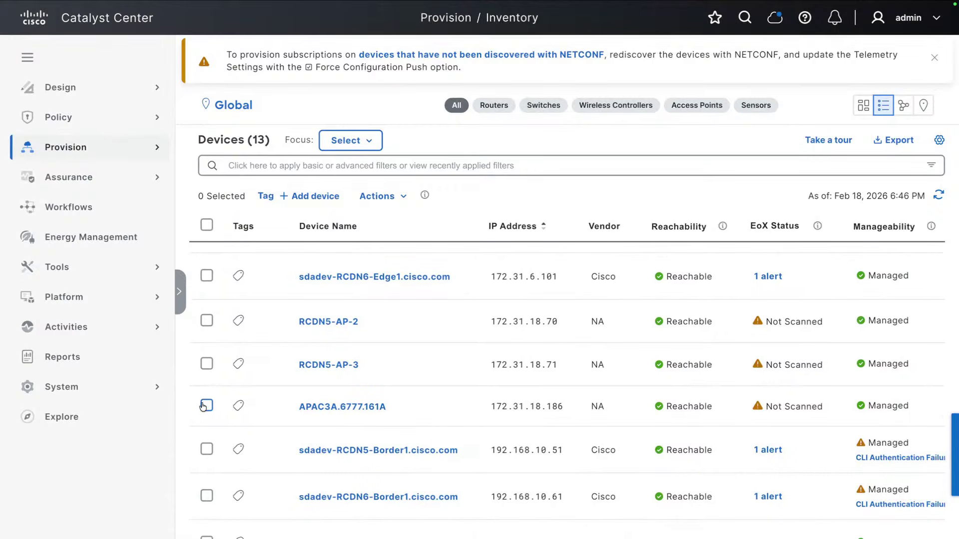
{"action": "scroll", "coordinate": [598, 460], "scroll_direction": "right", "scroll_amount": 5}
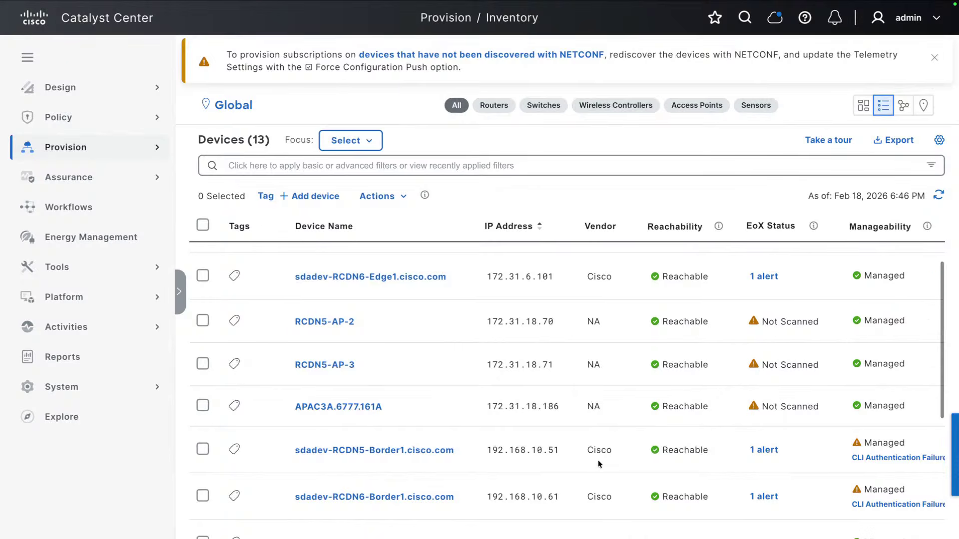
{"action": "scroll", "coordinate": [598, 460], "scroll_direction": "down", "scroll_amount": 5}
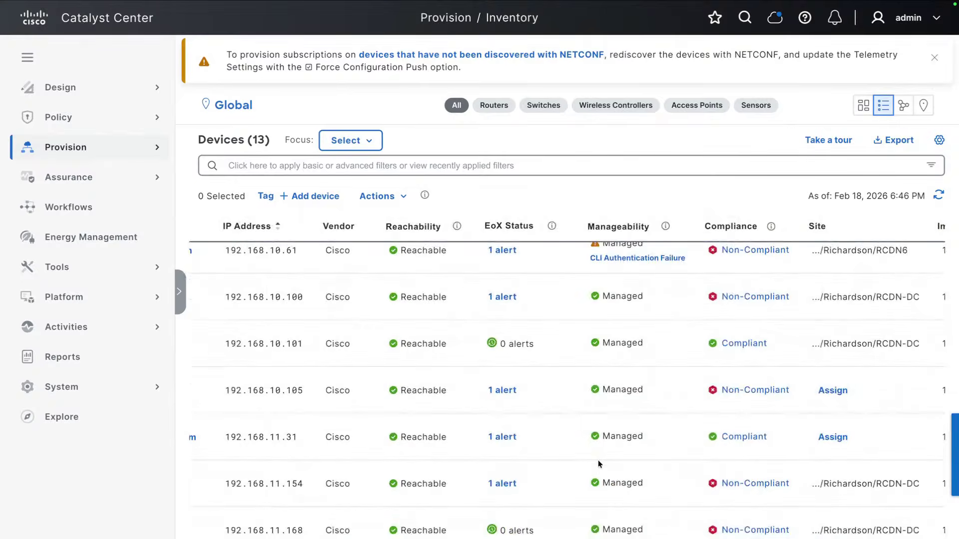
{"action": "scroll", "coordinate": [565, 448], "scroll_direction": "left", "scroll_amount": 5}
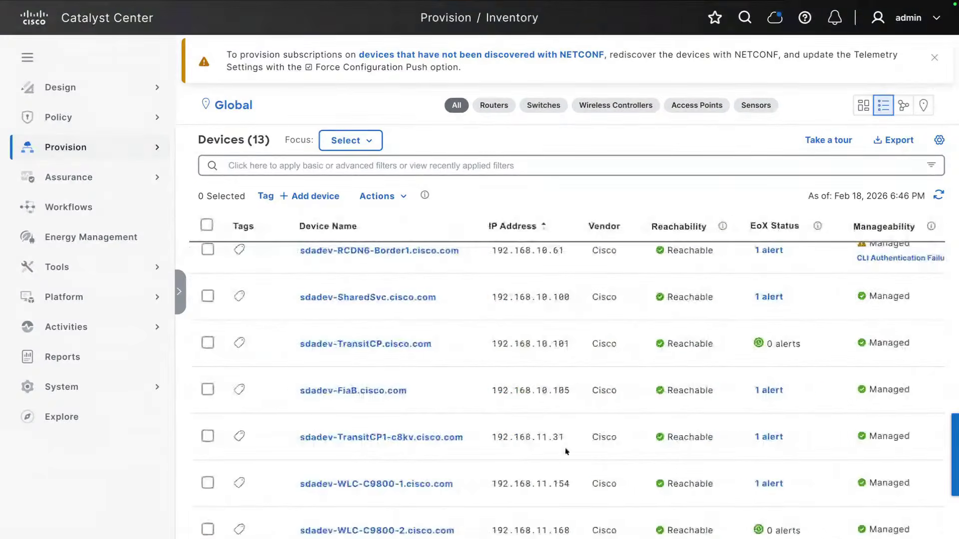
Step: Assign sdadev-FiaB.cisco.com to site RCDN-DC under RCDN6 via Provision > Assign Device to Site
{"action": "left_click", "coordinate": [207, 389]}
{"action": "left_click", "coordinate": [406, 199]}
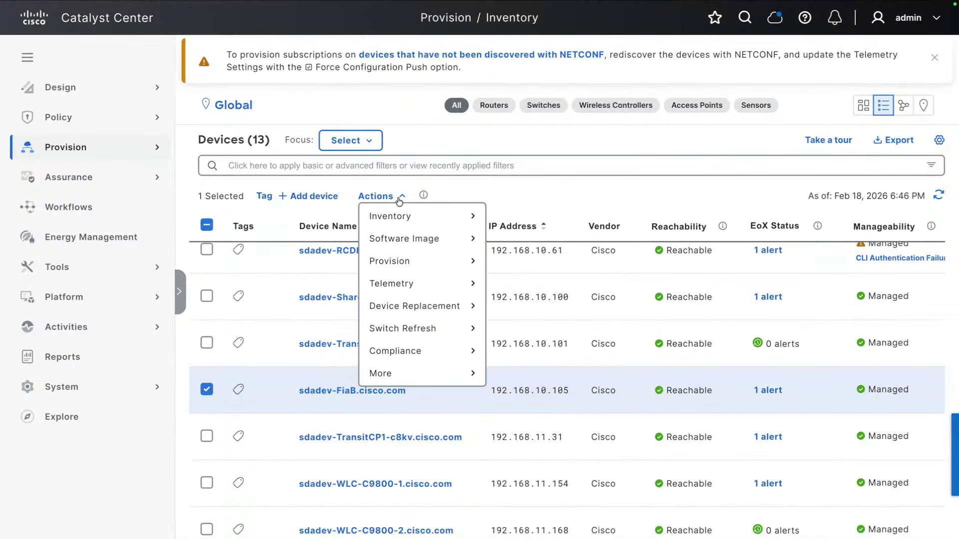
{"action": "mouse_move", "coordinate": [424, 224]}
{"action": "mouse_move", "coordinate": [430, 261]}
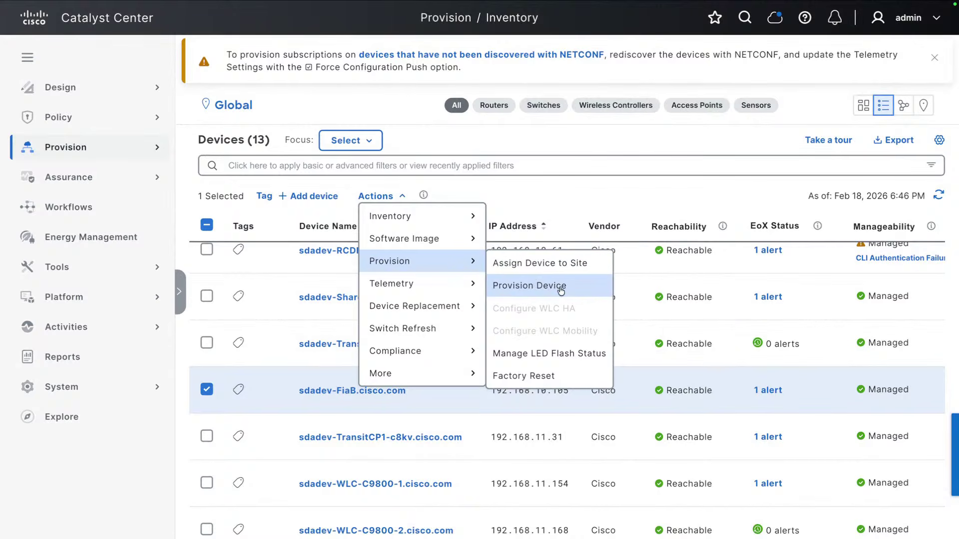
{"action": "left_click", "coordinate": [571, 268]}
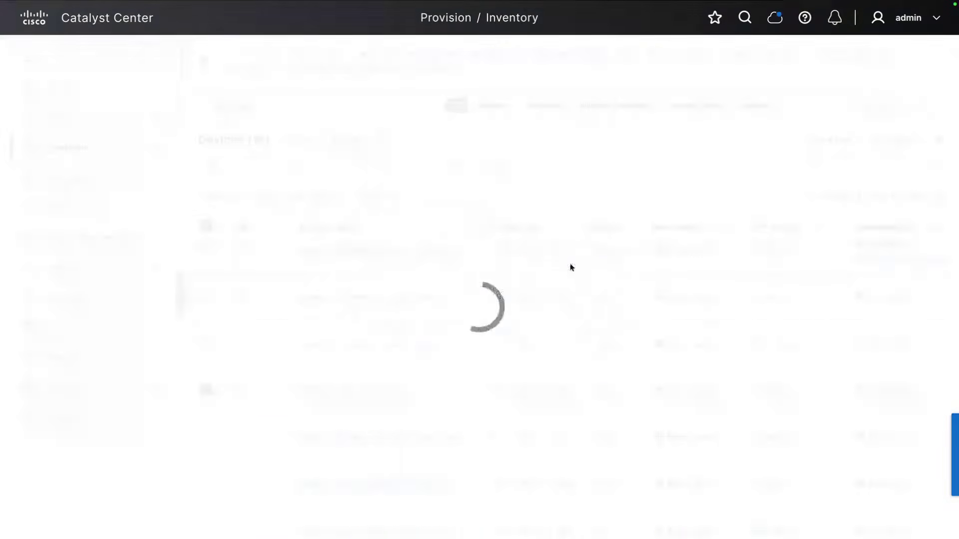
{"action": "left_click", "coordinate": [614, 118]}
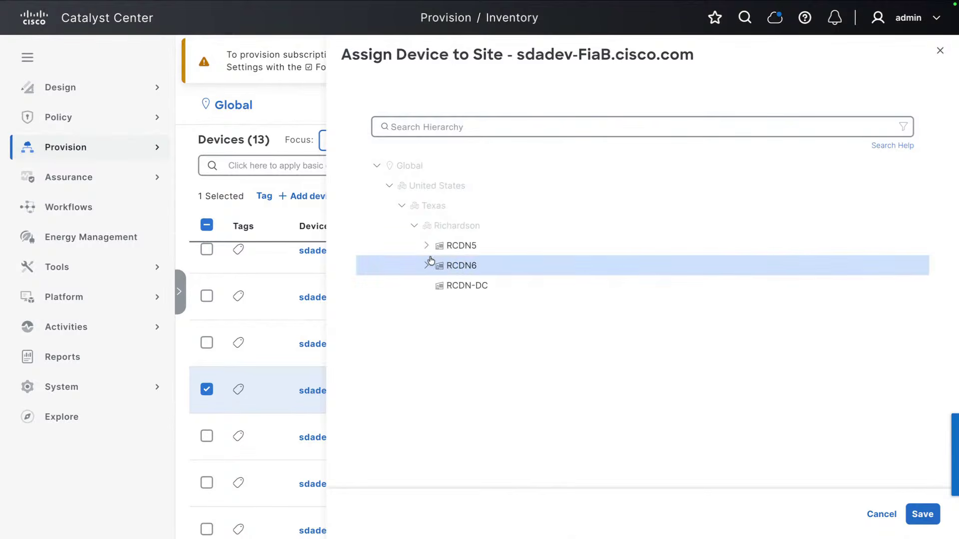
{"action": "left_click", "coordinate": [426, 266]}
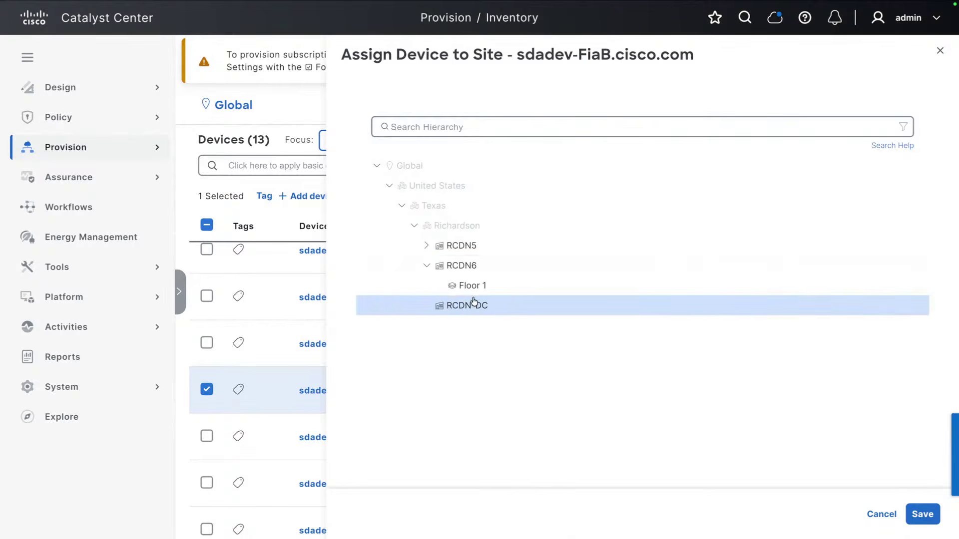
{"action": "left_click", "coordinate": [474, 307]}
{"action": "left_click", "coordinate": [921, 514]}
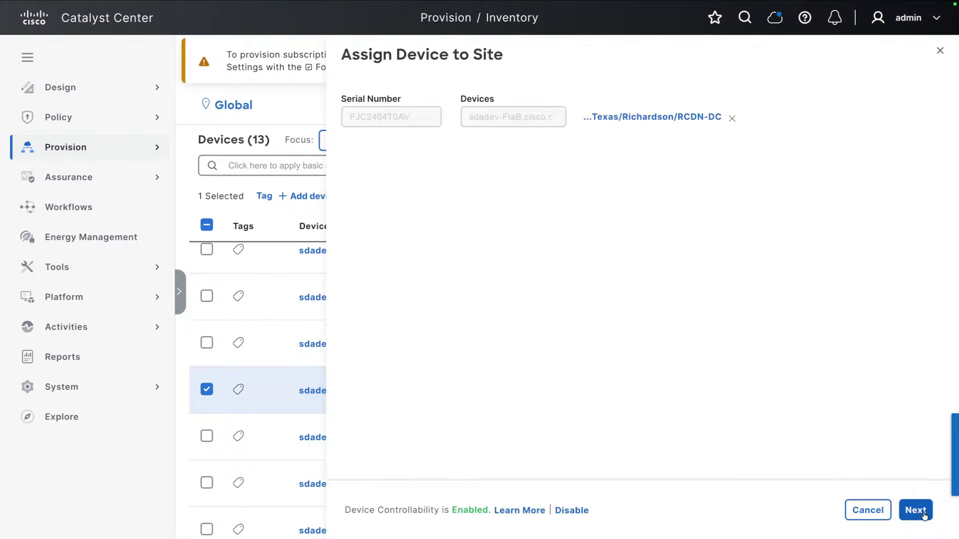
Step: Advance the wizard to the scheduling step and dismiss the What's New announcement
{"action": "left_click", "coordinate": [923, 512]}
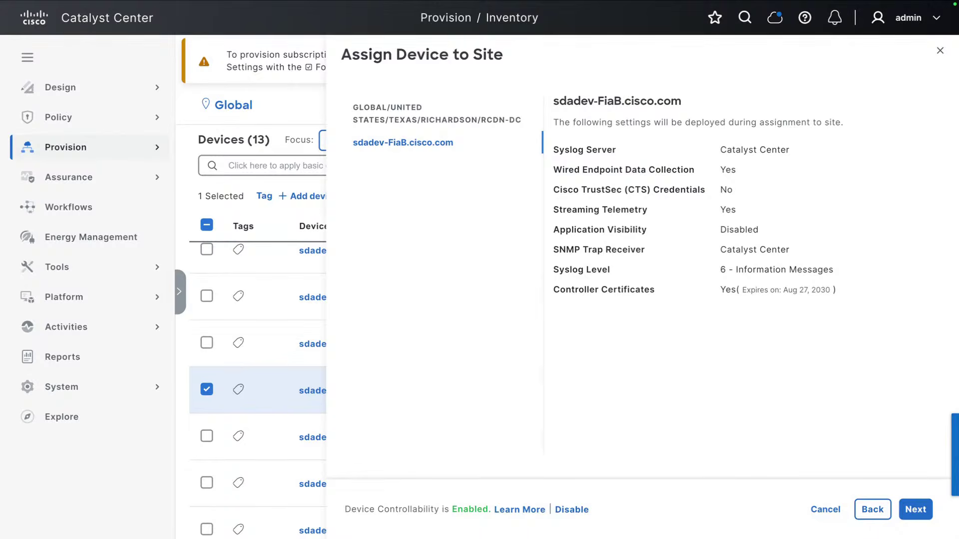
{"action": "left_click", "coordinate": [916, 511]}
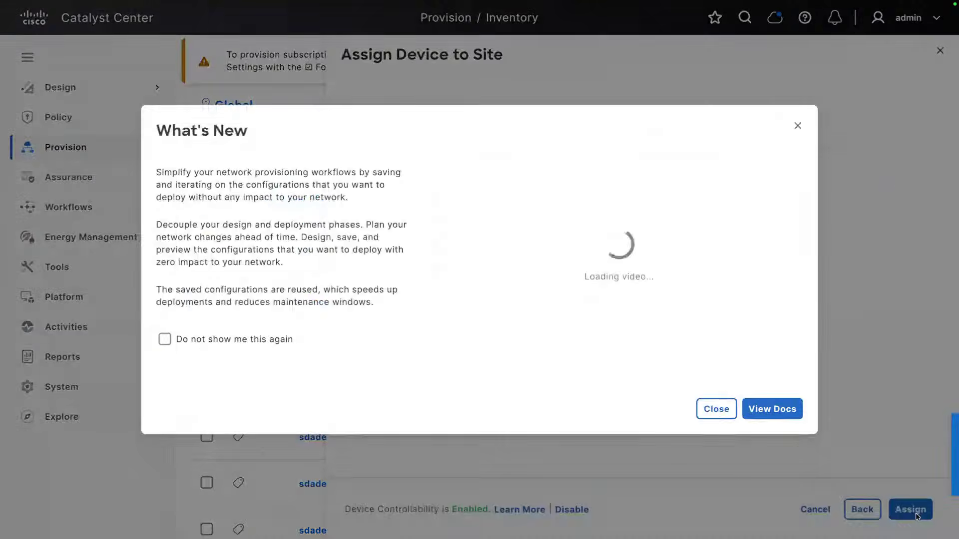
{"action": "left_click", "coordinate": [715, 410]}
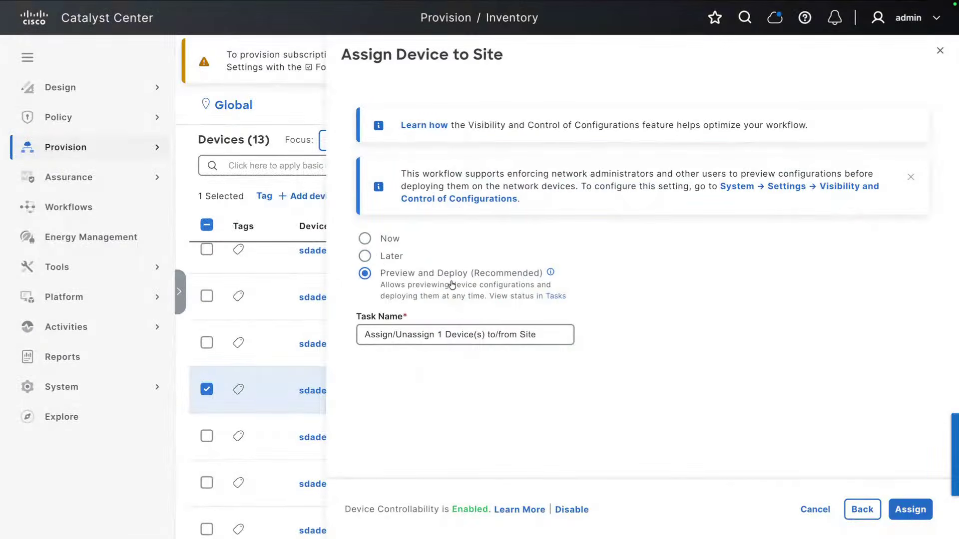
Step: Submit the site assignment, pass the initial checks, and close the Devices walkthrough tip
{"action": "left_click", "coordinate": [910, 509]}
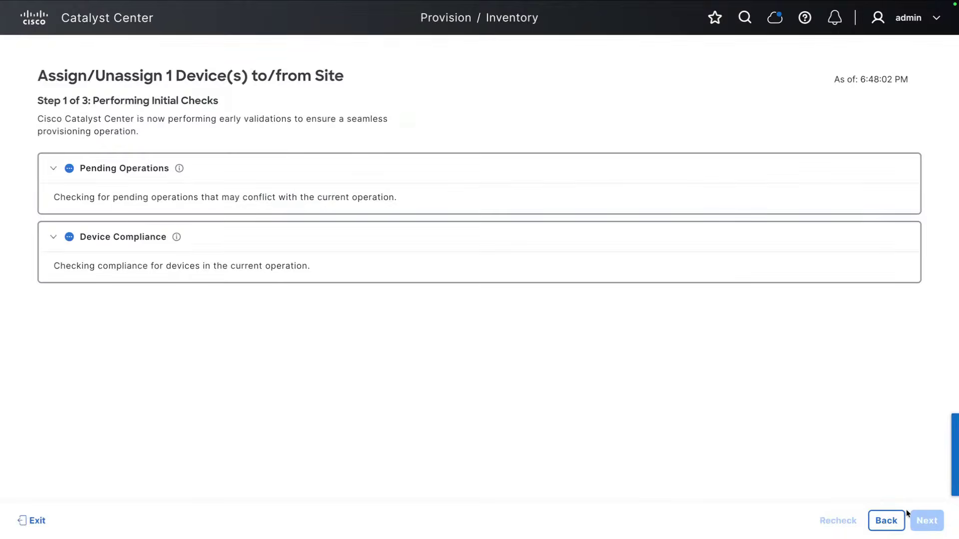
{"action": "left_click", "coordinate": [927, 521]}
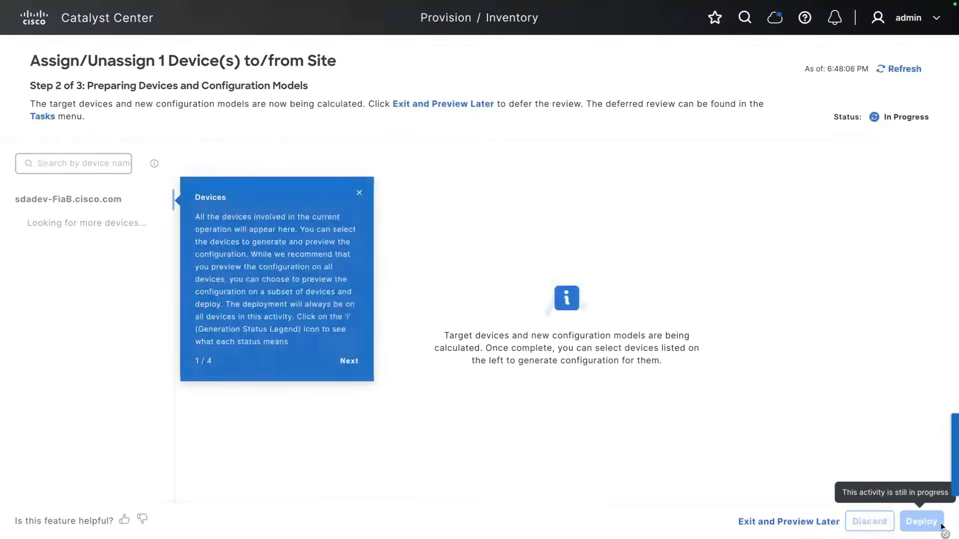
{"action": "left_click", "coordinate": [359, 194]}
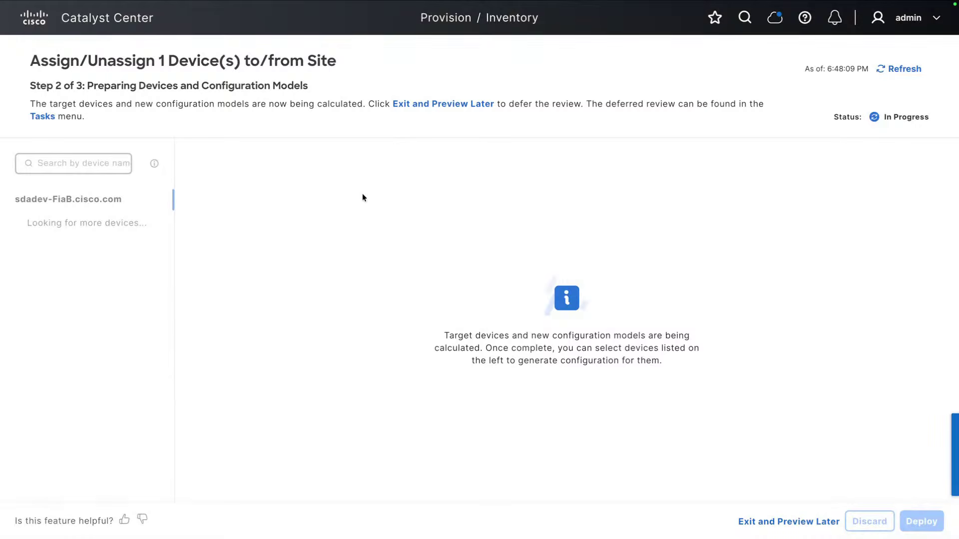
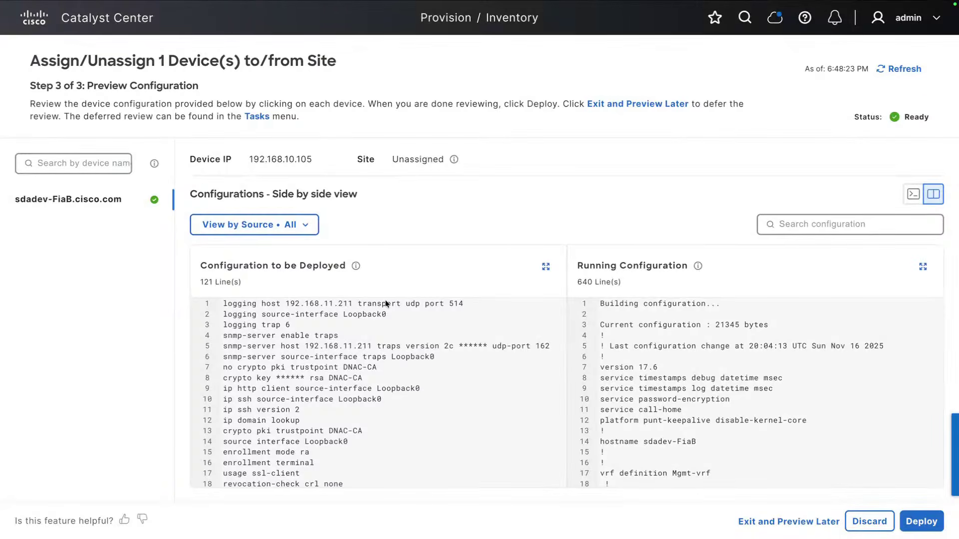
Step: Scroll through the sdadev-FiaB configuration preview and return home without deploying it
{"action": "scroll", "coordinate": [370, 421], "scroll_direction": "down", "scroll_amount": 3}
{"action": "scroll", "coordinate": [370, 418], "scroll_direction": "down", "scroll_amount": 20}
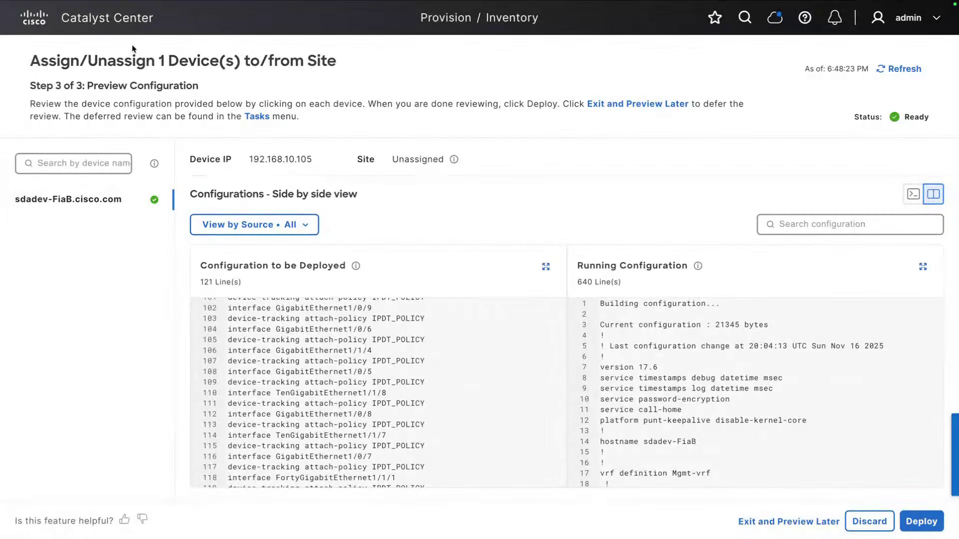
{"action": "left_click", "coordinate": [110, 20]}
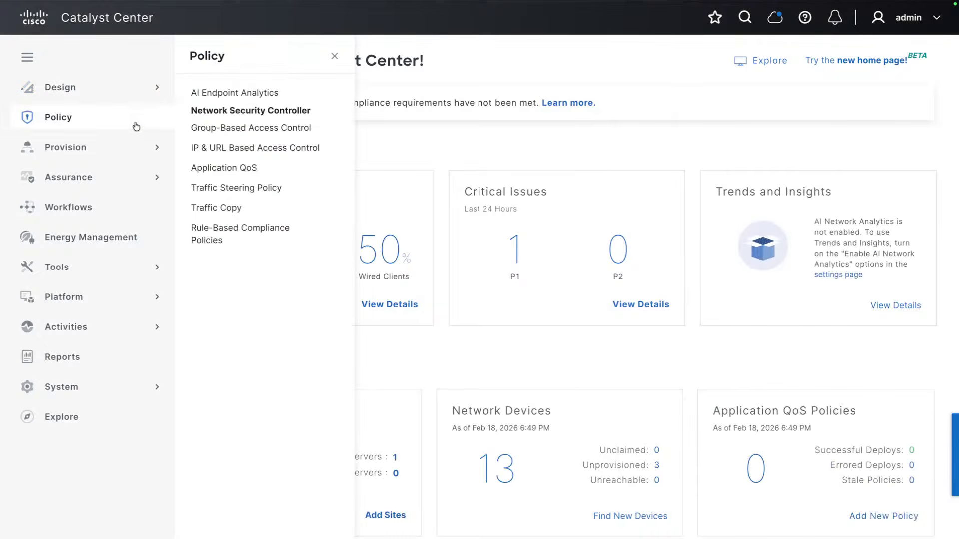
Step: Open the Provision inventory and collapse the filters to browse the device table
{"action": "mouse_move", "coordinate": [137, 143]}
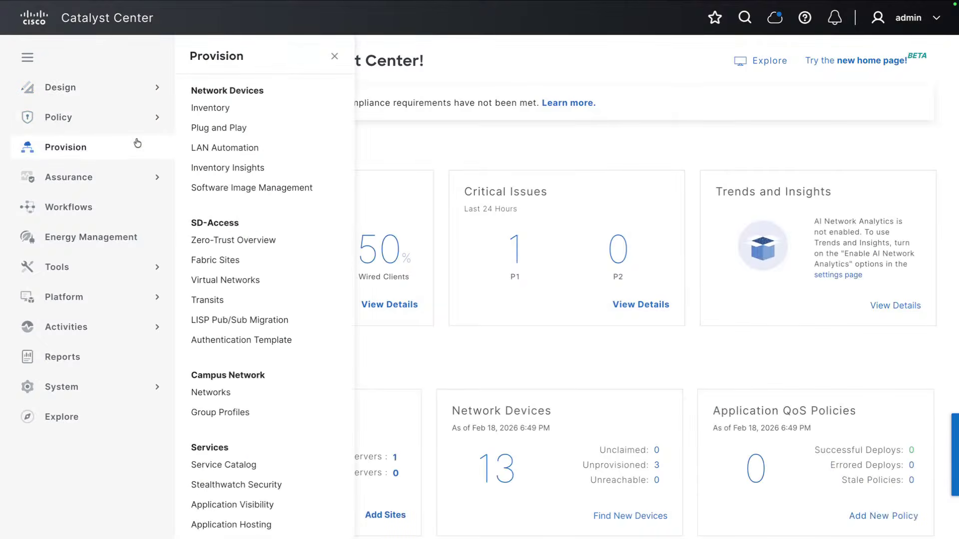
{"action": "left_click", "coordinate": [196, 107]}
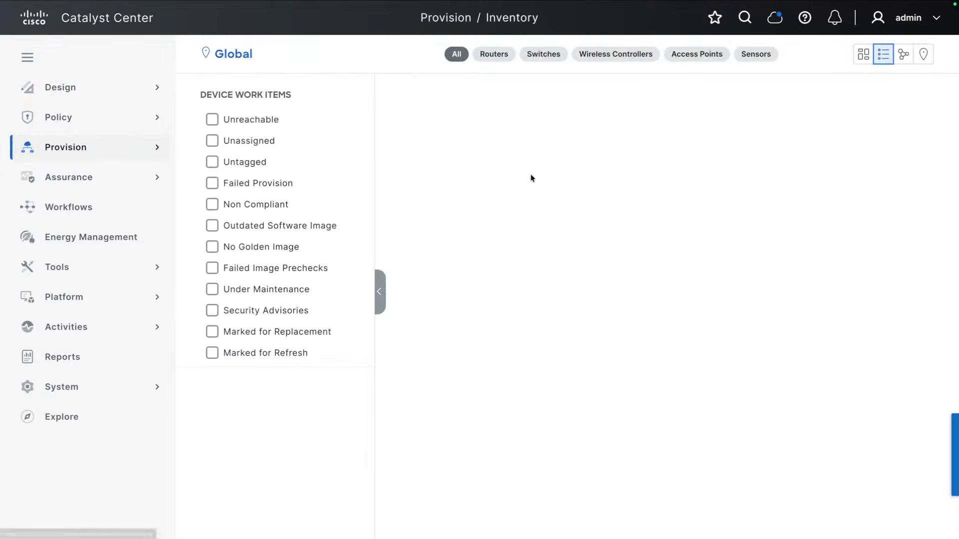
{"action": "left_click", "coordinate": [379, 291]}
{"action": "scroll", "coordinate": [459, 375], "scroll_direction": "down", "scroll_amount": 1}
{"action": "scroll", "coordinate": [459, 373], "scroll_direction": "down", "scroll_amount": 5}
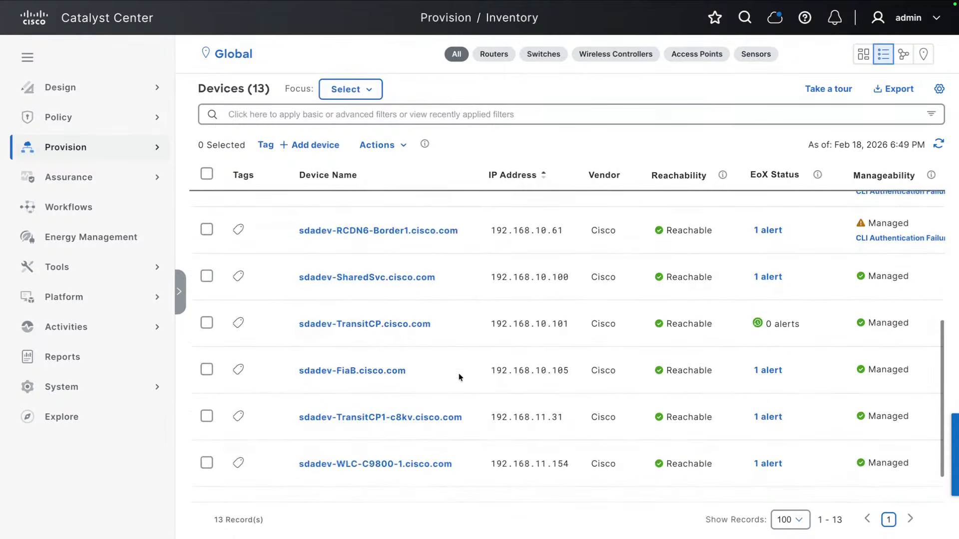
{"action": "scroll", "coordinate": [458, 373], "scroll_direction": "right", "scroll_amount": 2}
{"action": "scroll", "coordinate": [459, 373], "scroll_direction": "right", "scroll_amount": 3}
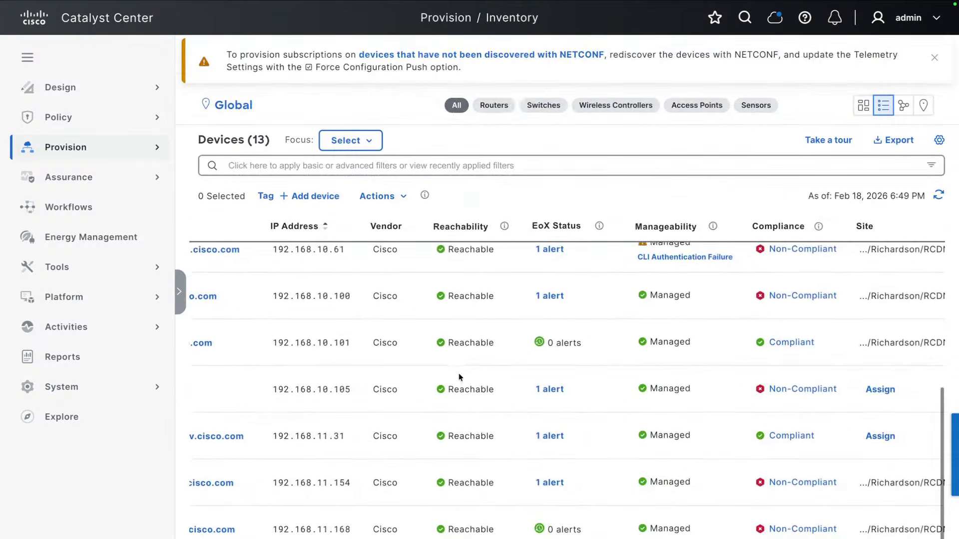
{"action": "scroll", "coordinate": [555, 408], "scroll_direction": "left", "scroll_amount": 5}
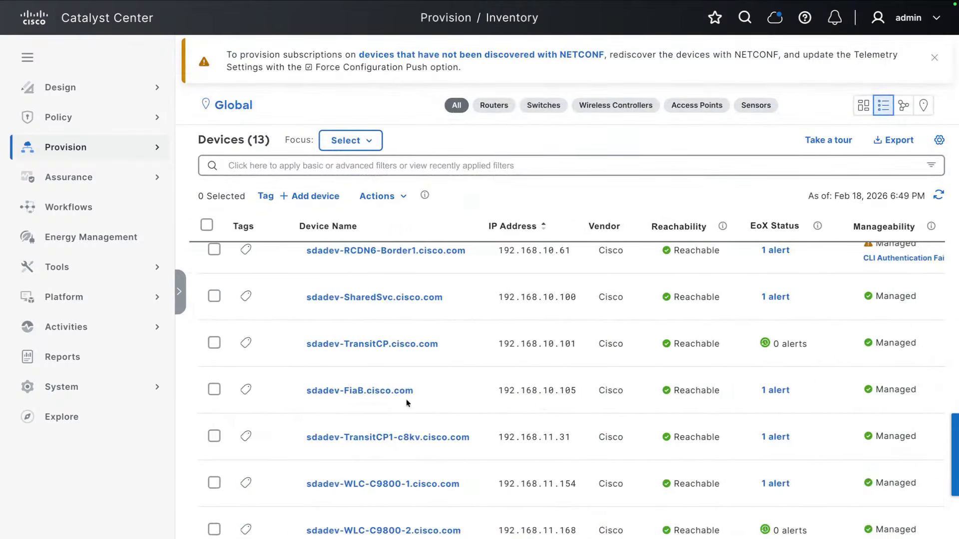
Step: Select sdadev-FiaB and choose Actions > Provision > Provision Device
{"action": "left_click", "coordinate": [206, 389]}
{"action": "left_click", "coordinate": [388, 200]}
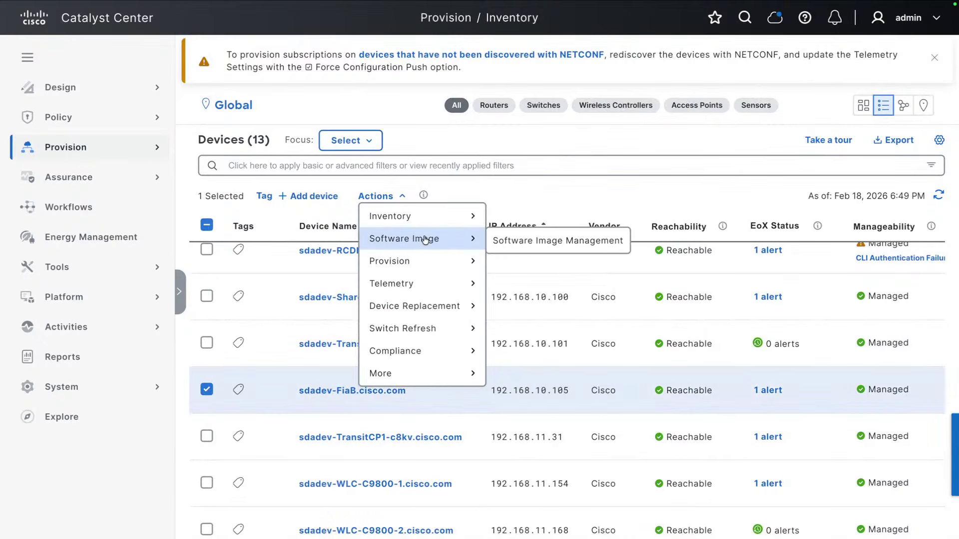
{"action": "mouse_move", "coordinate": [455, 260]}
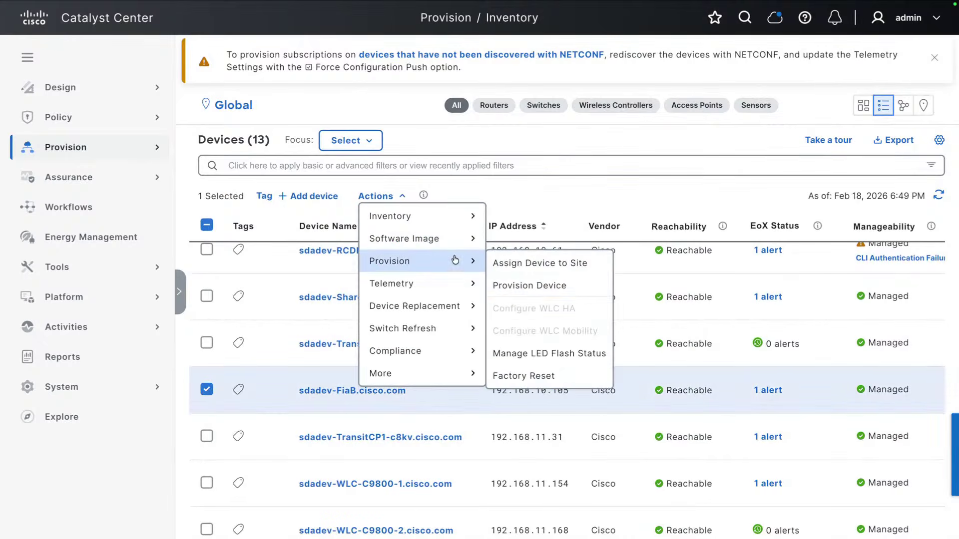
{"action": "left_click", "coordinate": [532, 285]}
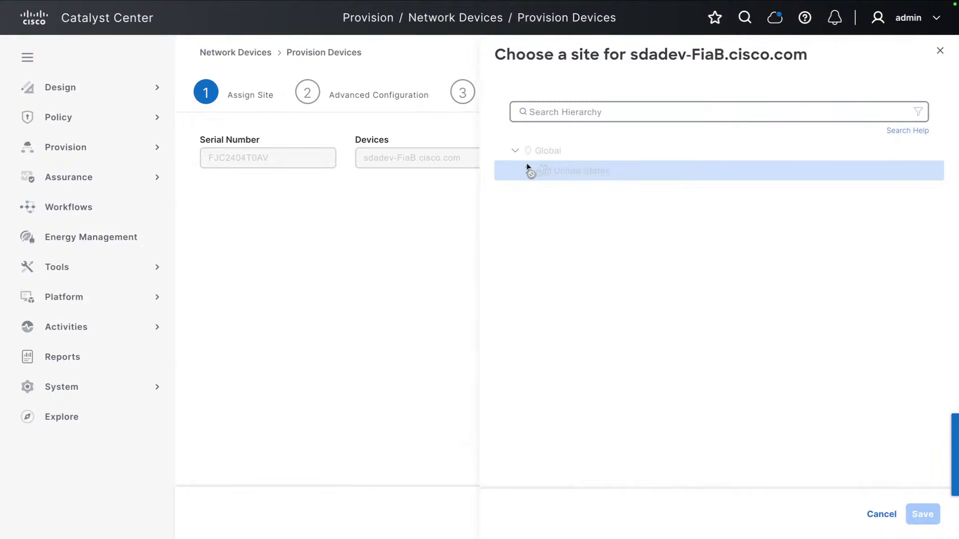
Step: Choose RCDN-DC under United States > Texas > Richardson as the device's site and save
{"action": "left_click", "coordinate": [527, 171]}
{"action": "left_click", "coordinate": [538, 192]}
{"action": "left_click", "coordinate": [553, 210]}
{"action": "left_click", "coordinate": [596, 272]}
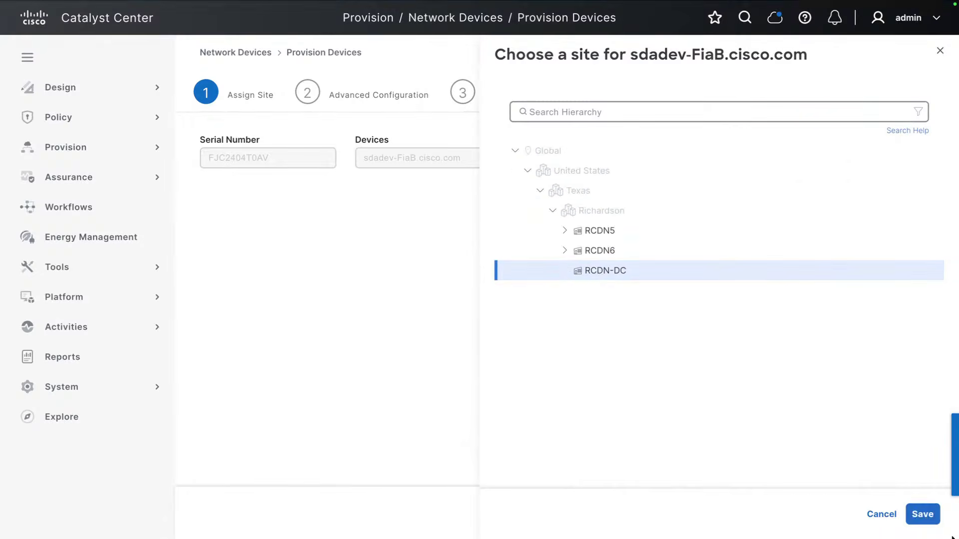
{"action": "left_click", "coordinate": [934, 521]}
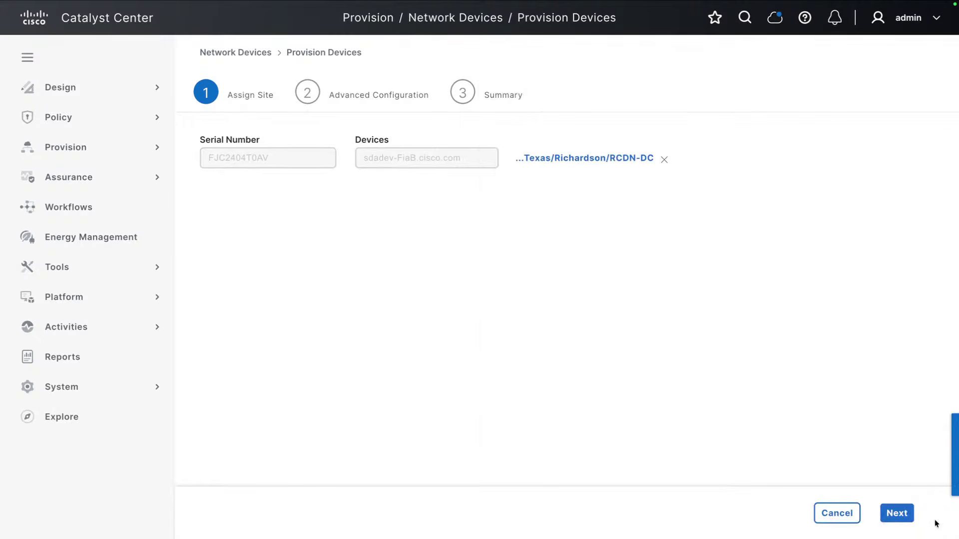
Step: Advance past advanced configuration to the Summary and review the device's location and network settings
{"action": "left_click", "coordinate": [908, 521]}
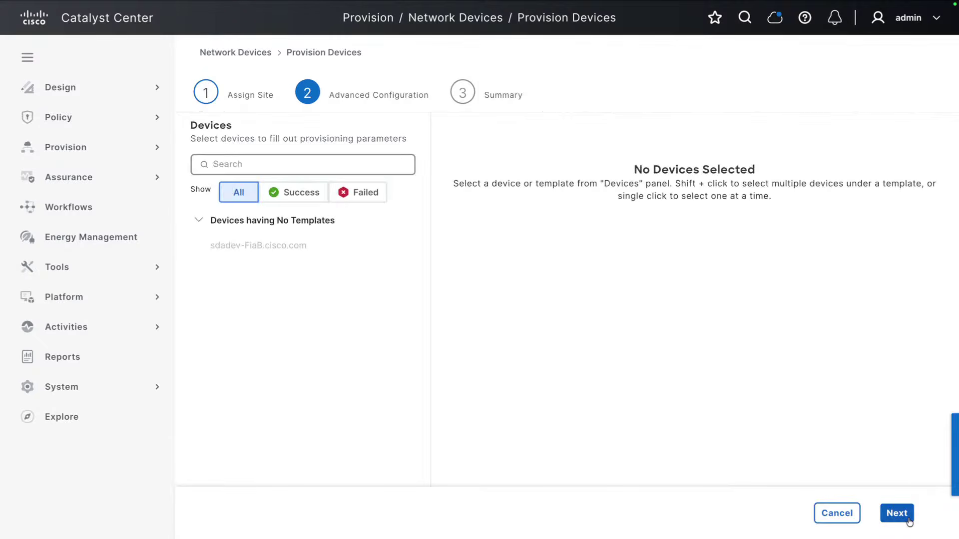
{"action": "left_click", "coordinate": [900, 519]}
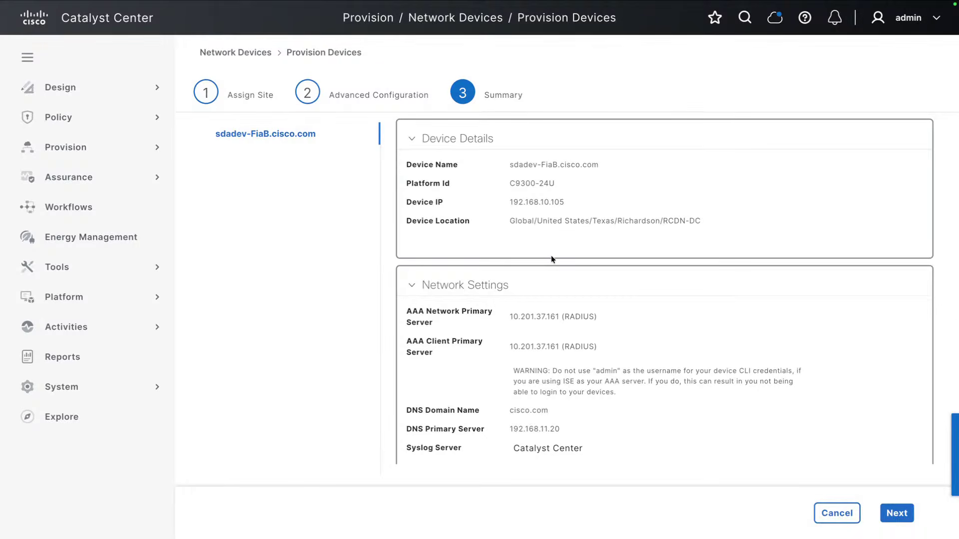
{"action": "scroll", "coordinate": [551, 258], "scroll_direction": "down", "scroll_amount": 2}
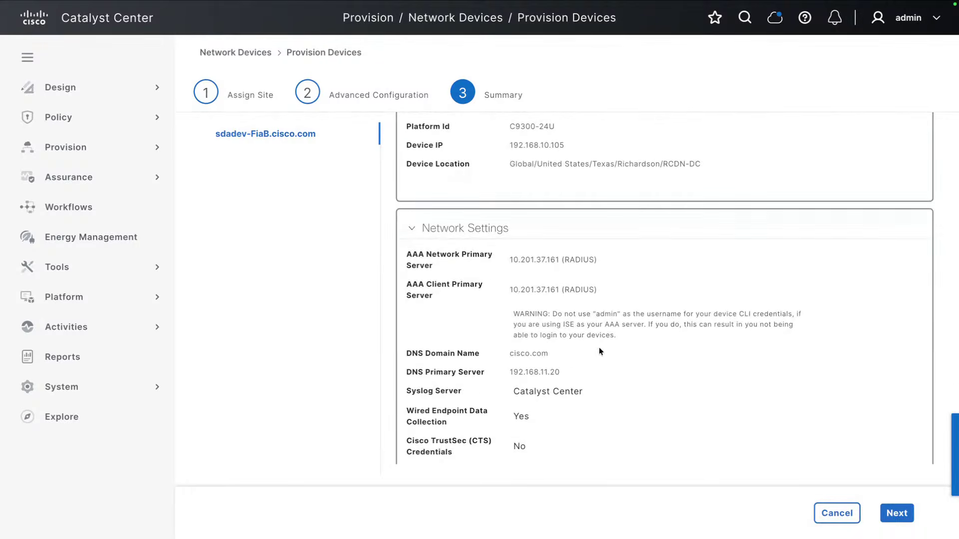
{"action": "scroll", "coordinate": [600, 351], "scroll_direction": "down", "scroll_amount": 4}
{"action": "scroll", "coordinate": [598, 347], "scroll_direction": "up", "scroll_amount": 1}
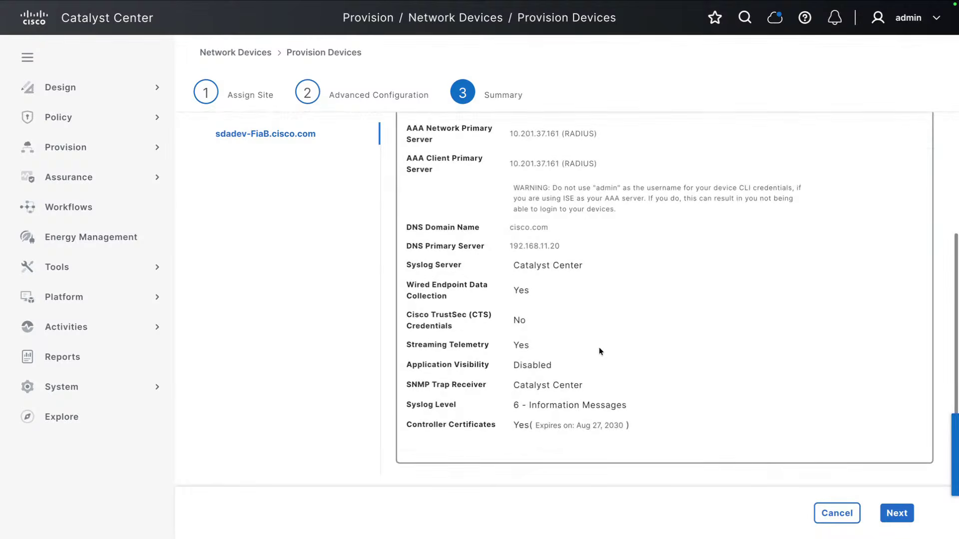
{"action": "scroll", "coordinate": [631, 414], "scroll_direction": "up", "scroll_amount": 5}
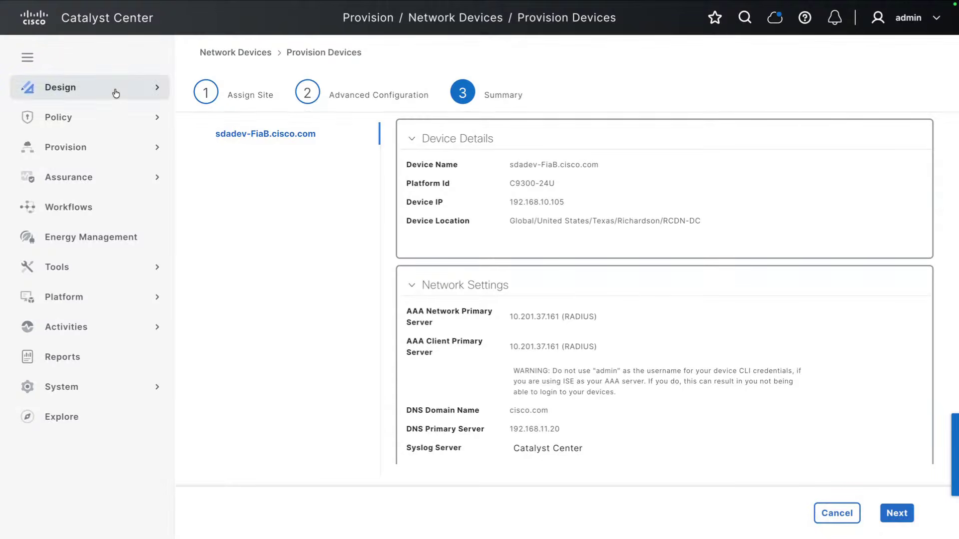
{"action": "left_click", "coordinate": [148, 86]}
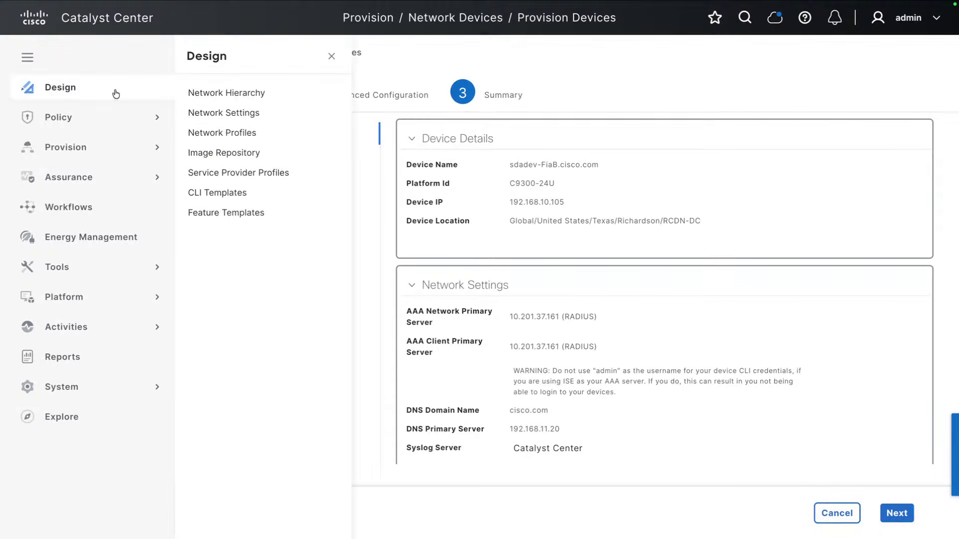
Step: Leave the provisioning summary for the home dashboard, then advance Slido to the Catalyst Center 3.x inventory survey
{"action": "left_click", "coordinate": [146, 19]}
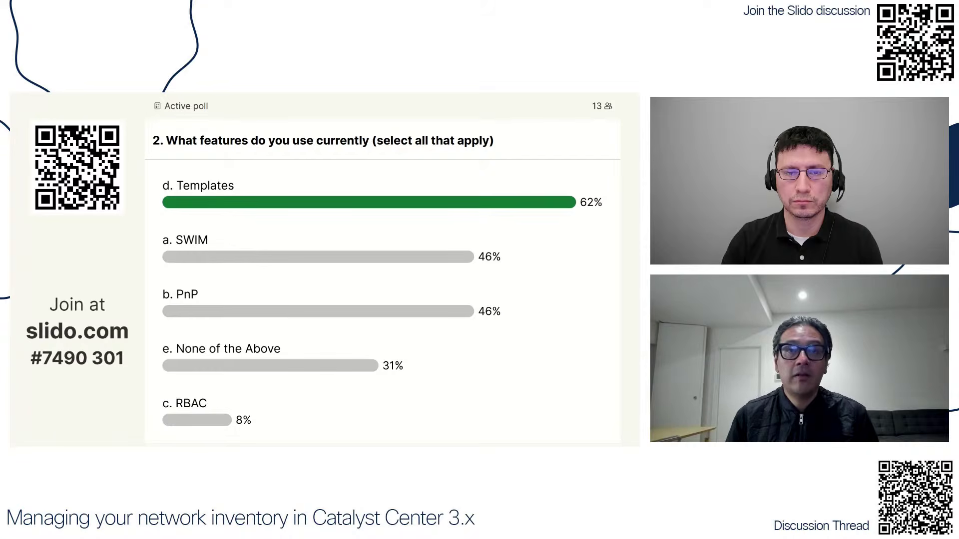
{"action": "key", "text": "Right"}
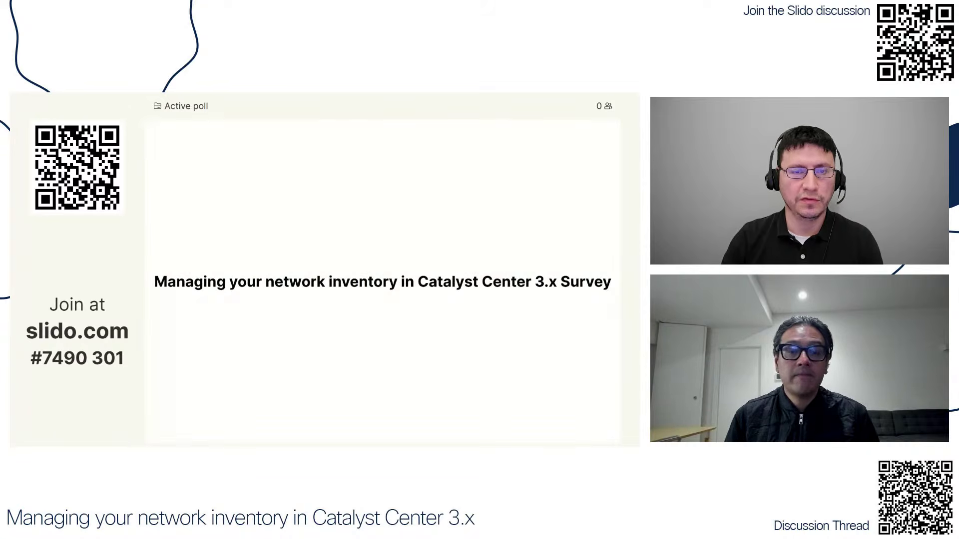